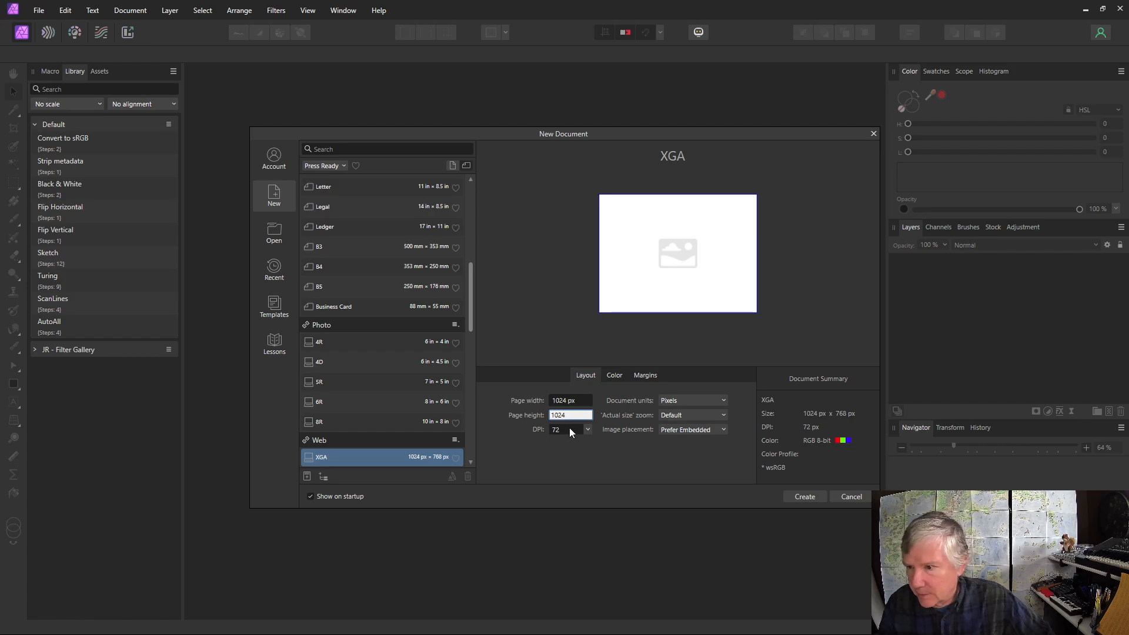
Create the 1024 × 1024 px document with RGB/8 color format and flood-fill it with black
click(618, 379)
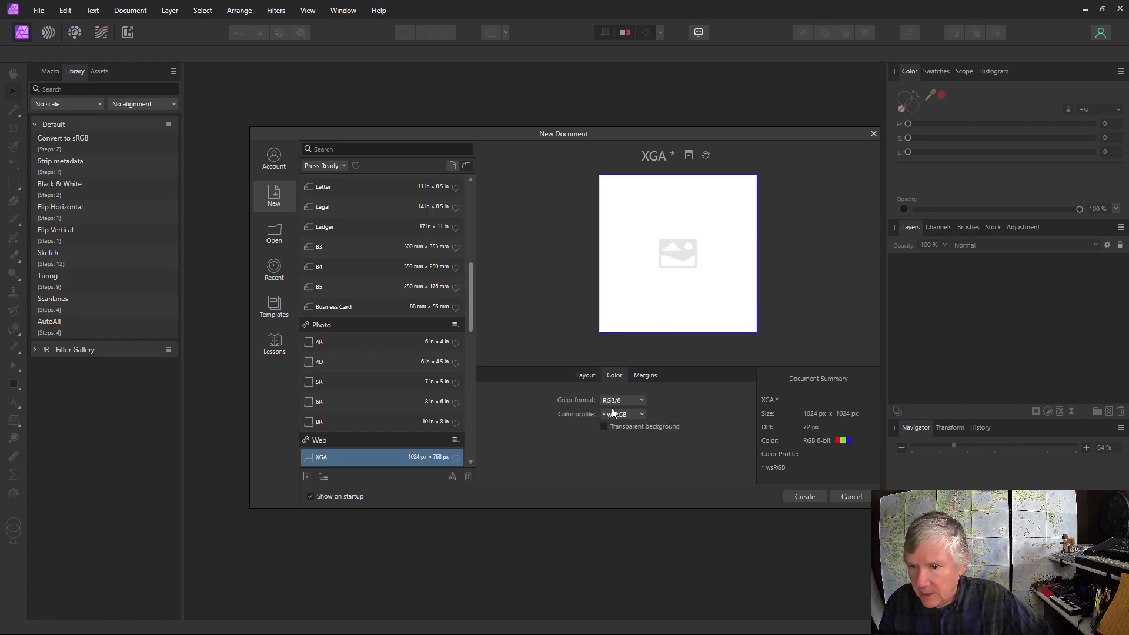
click(805, 497)
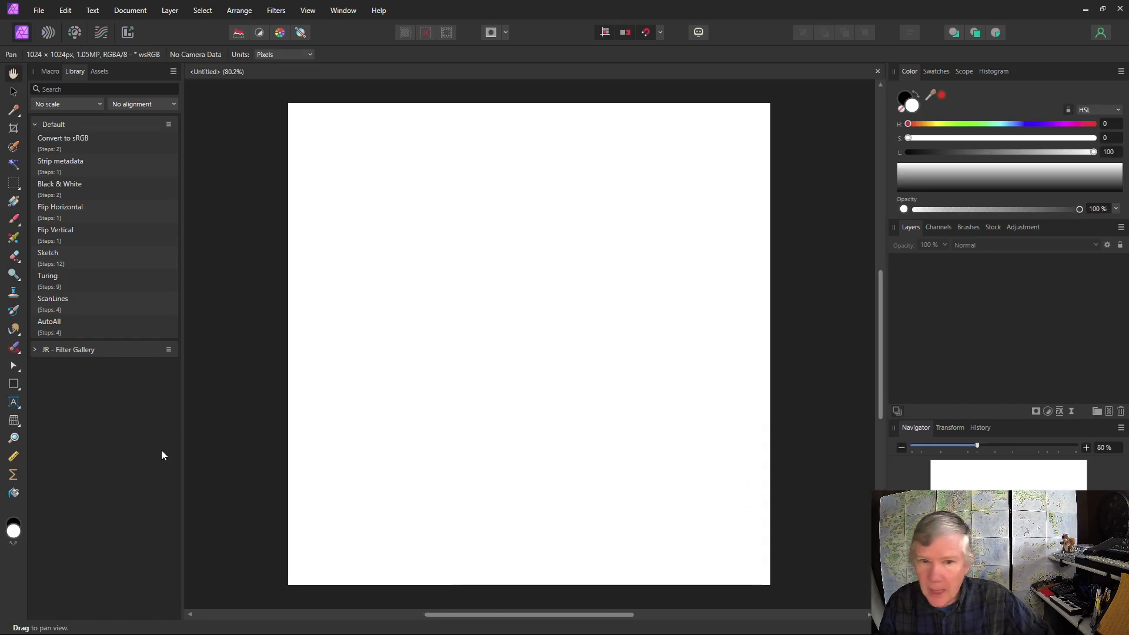
click(13, 527)
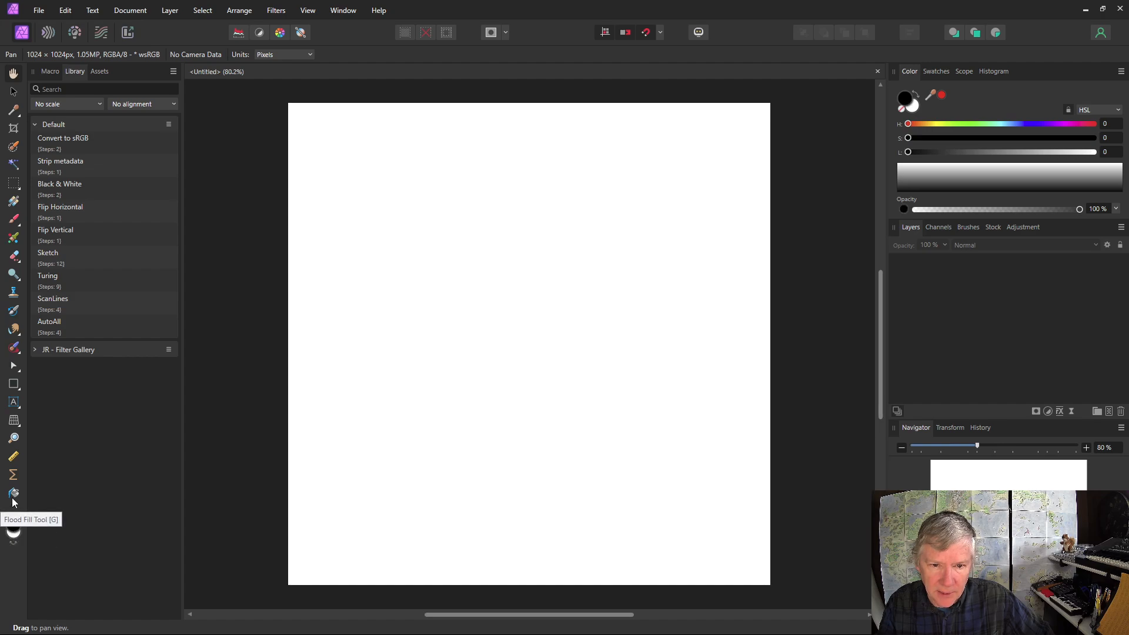
click(13, 494)
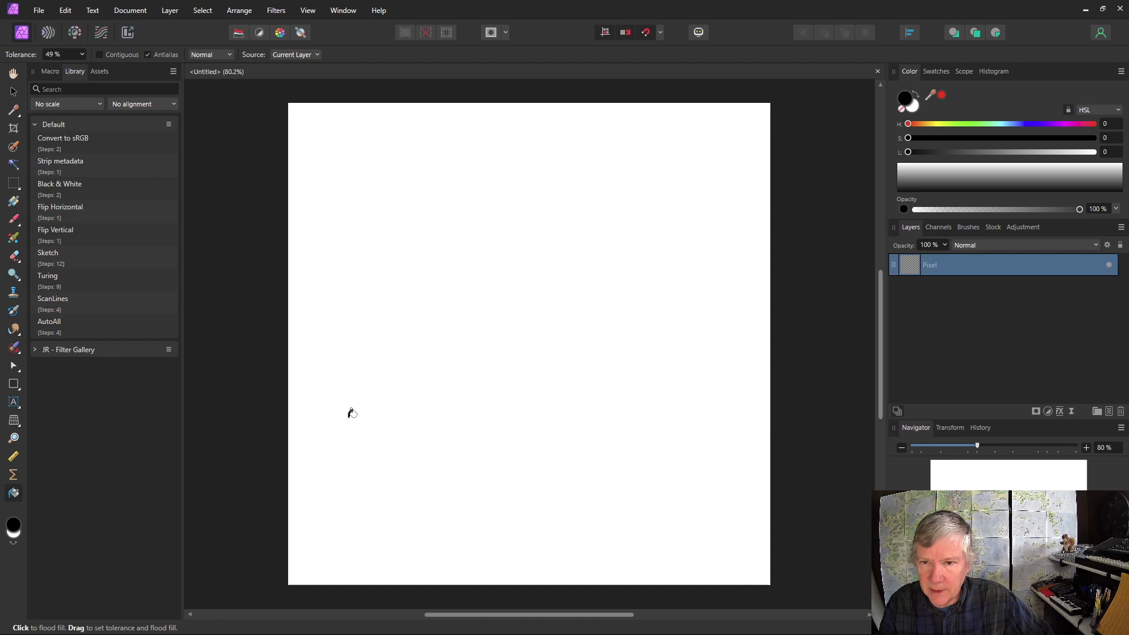
click(351, 414)
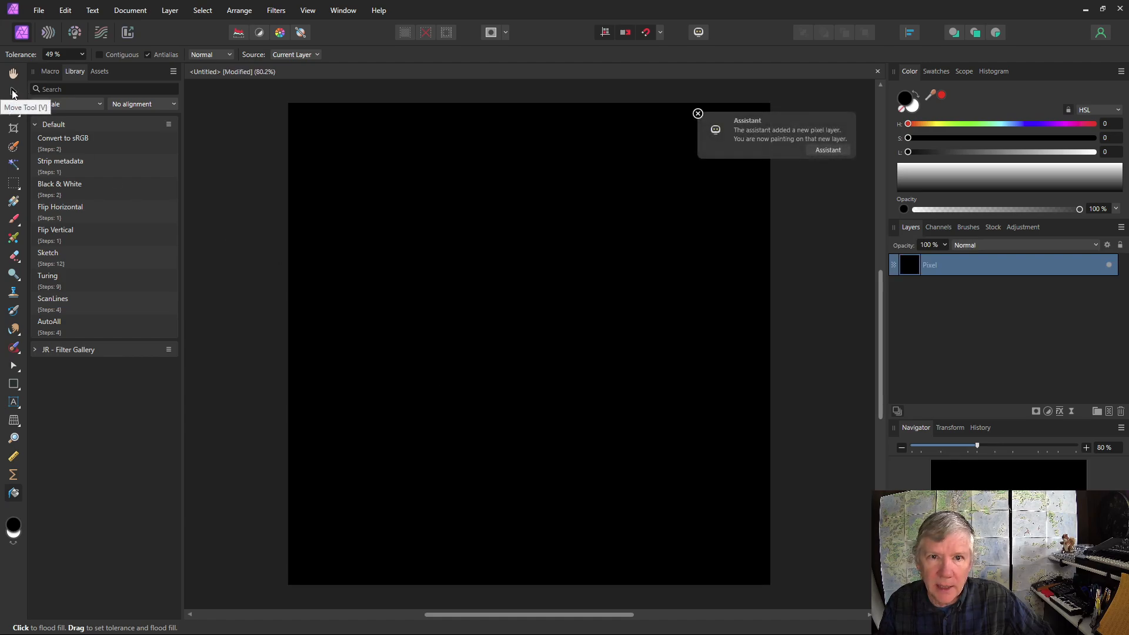
click(13, 92)
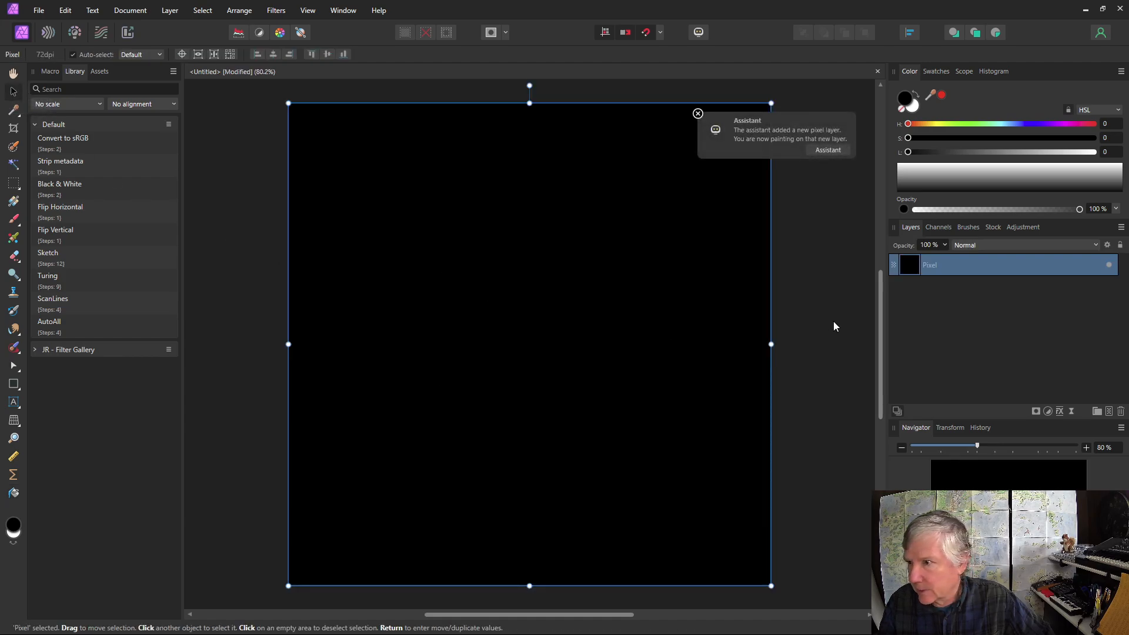
Add a live Procedural Texture filter to the black pixel layer
click(1072, 412)
scroll(1029, 154, up, 2)
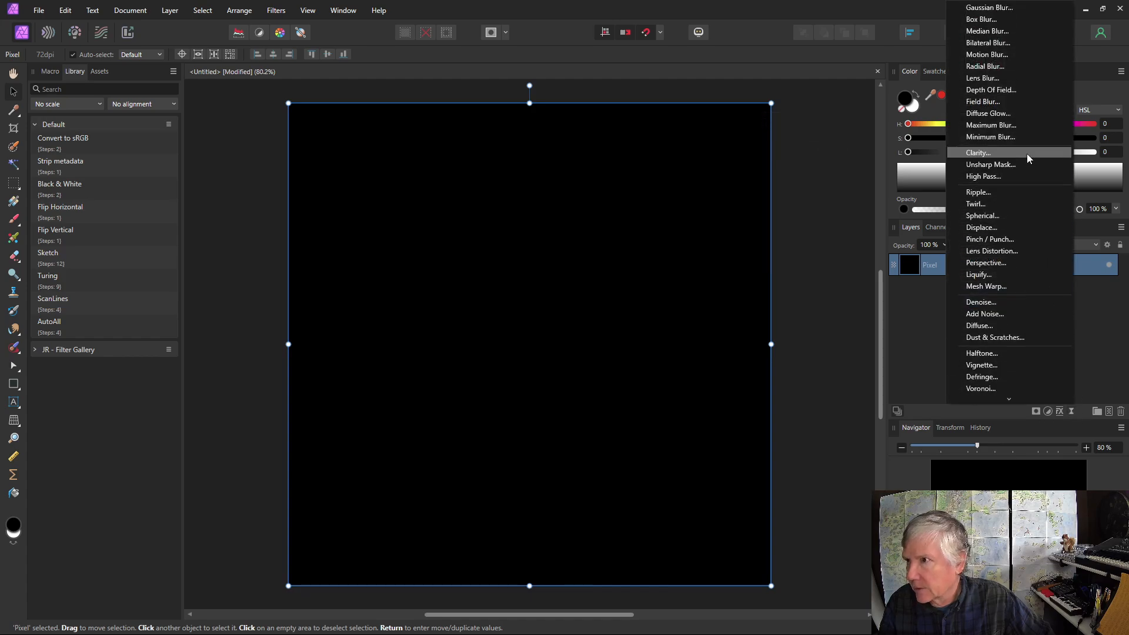
scroll(1027, 154, down, 1)
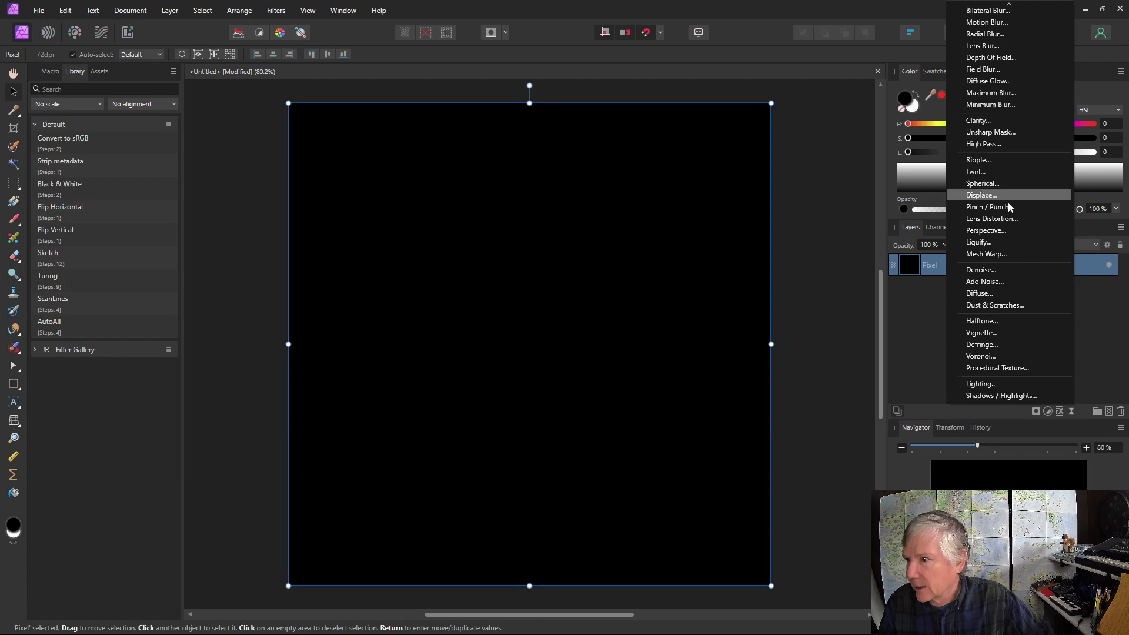
click(1012, 369)
drag(598, 615, 541, 618)
scroll(648, 429, down, 1)
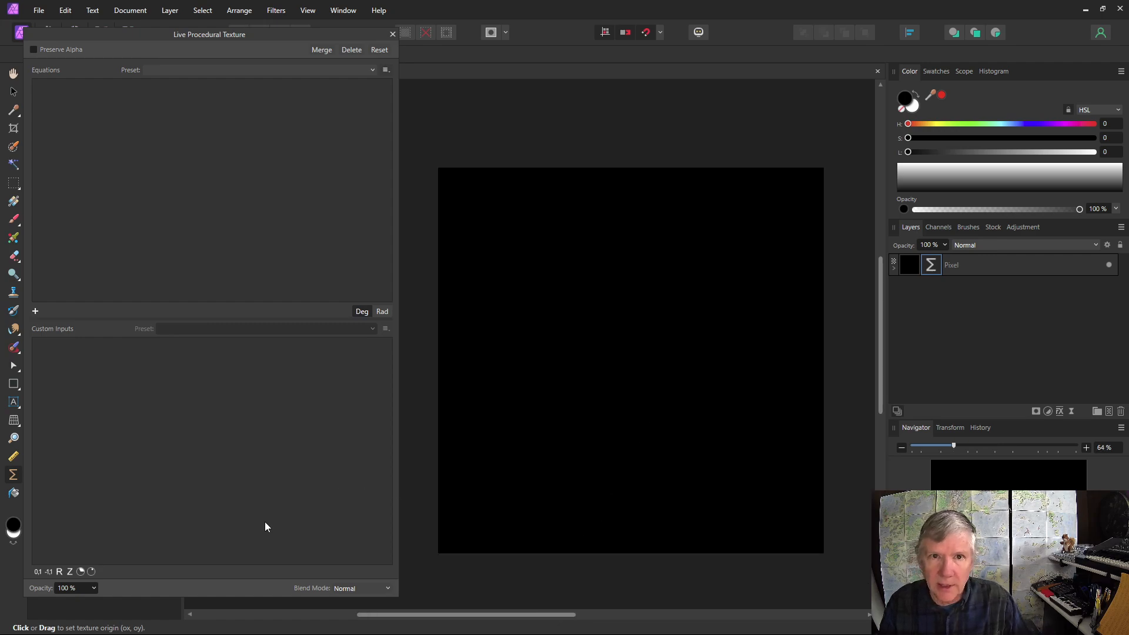
Add a real-number custom input a and a texture equation reading osc(rx*a/w)
click(35, 312)
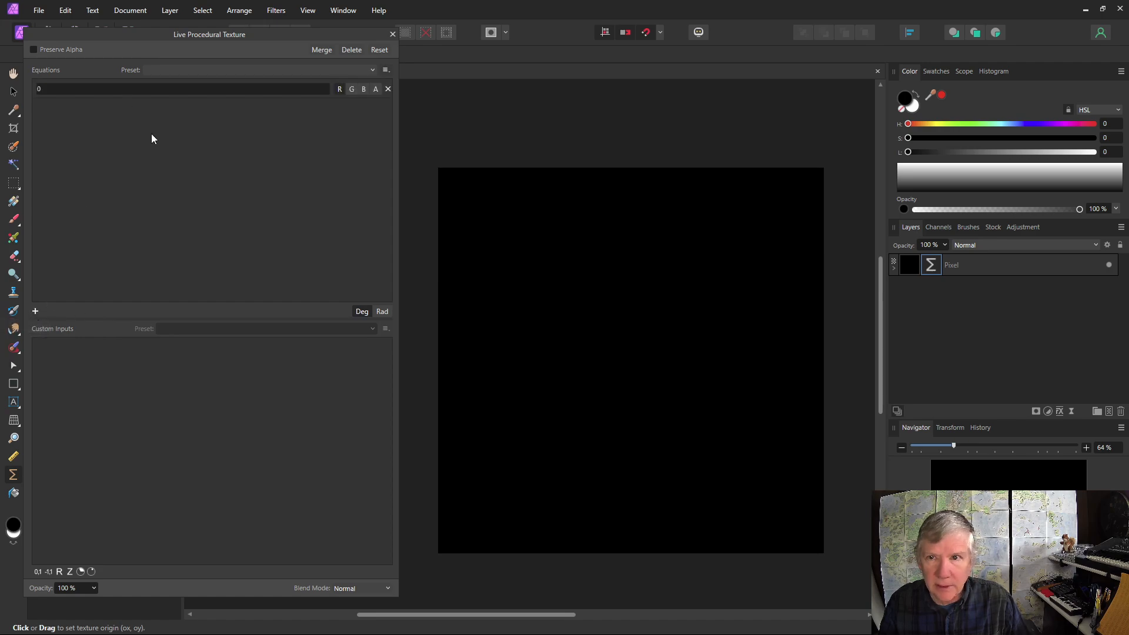
click(60, 570)
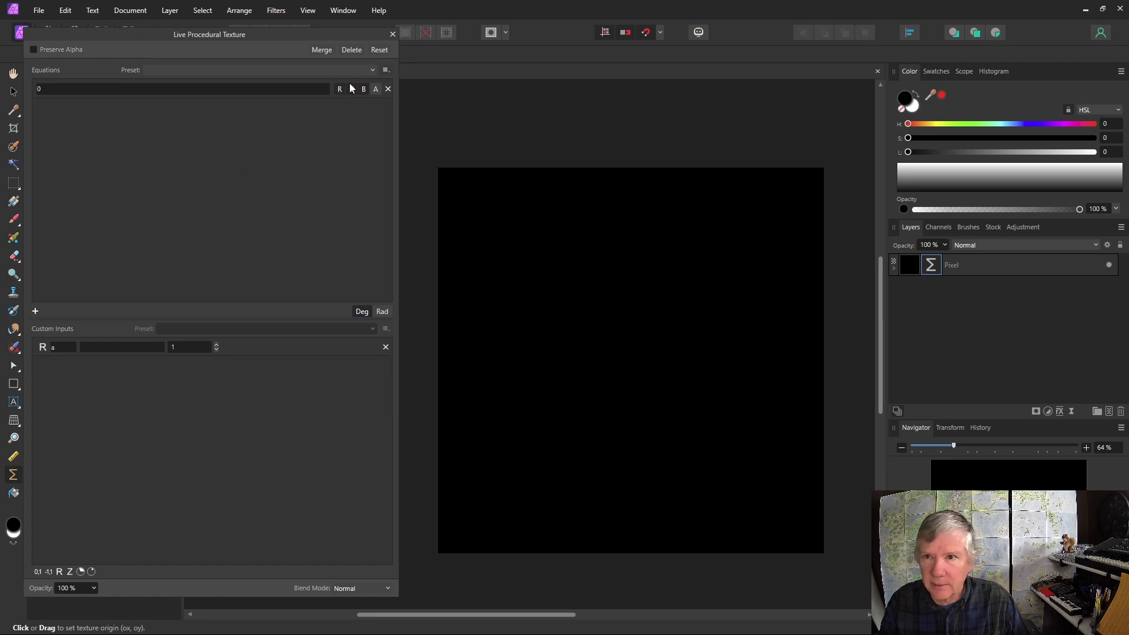
click(66, 87)
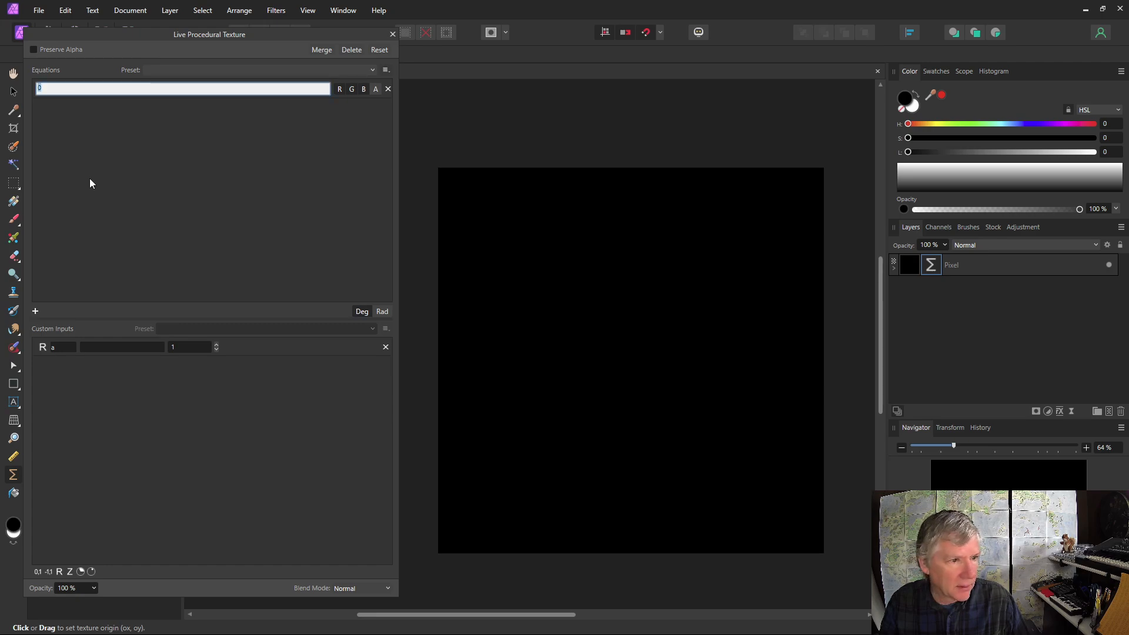
text(osc)
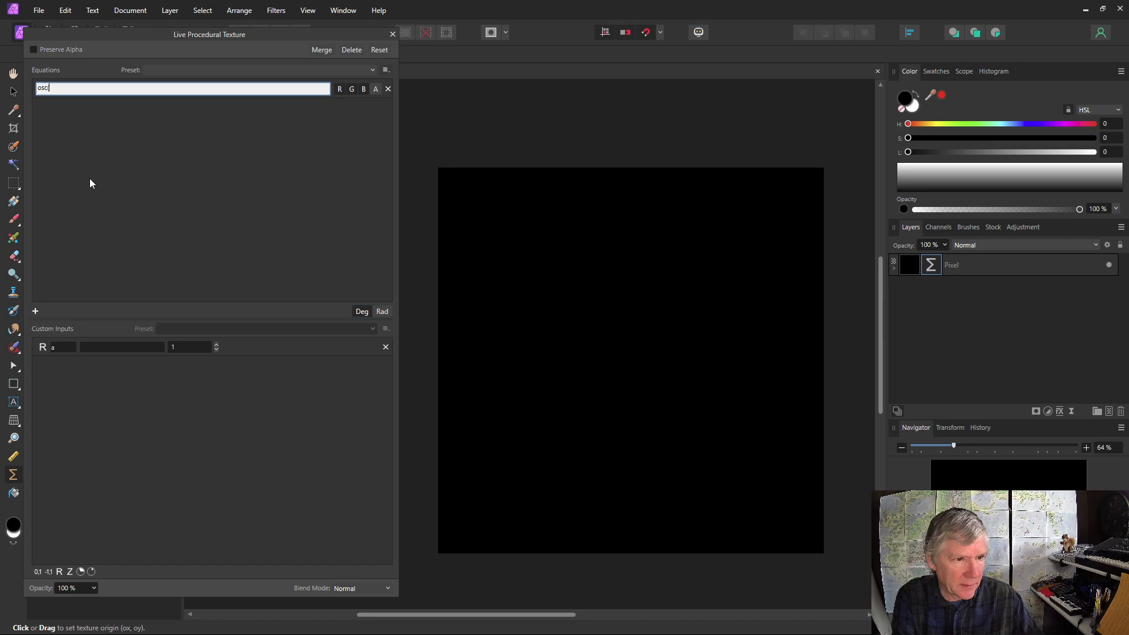
text((rx)
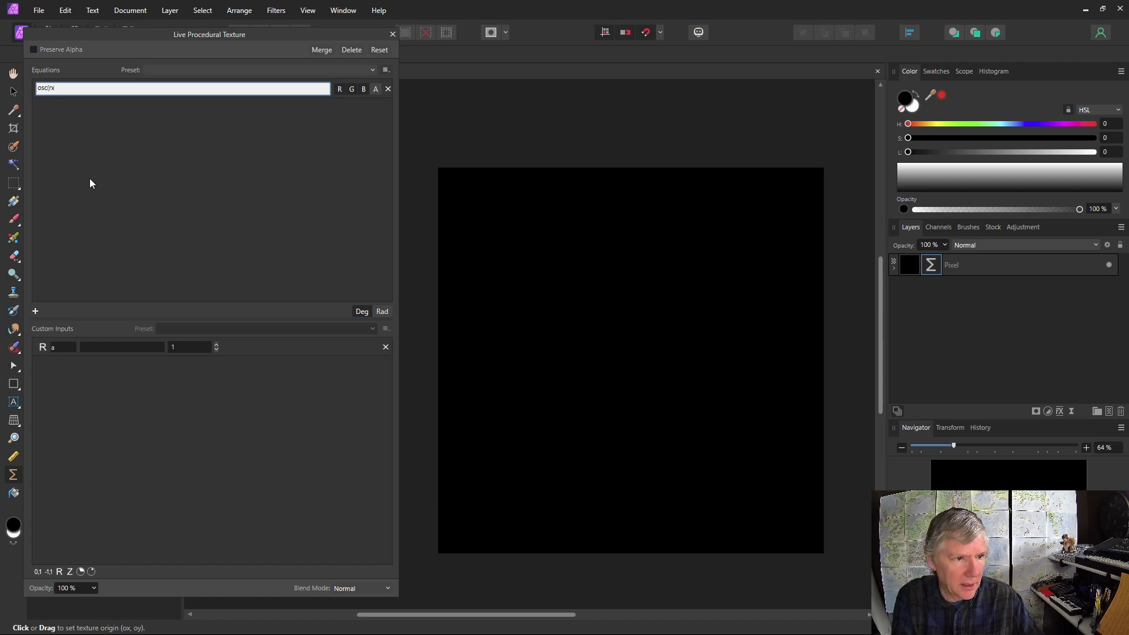
text(*)
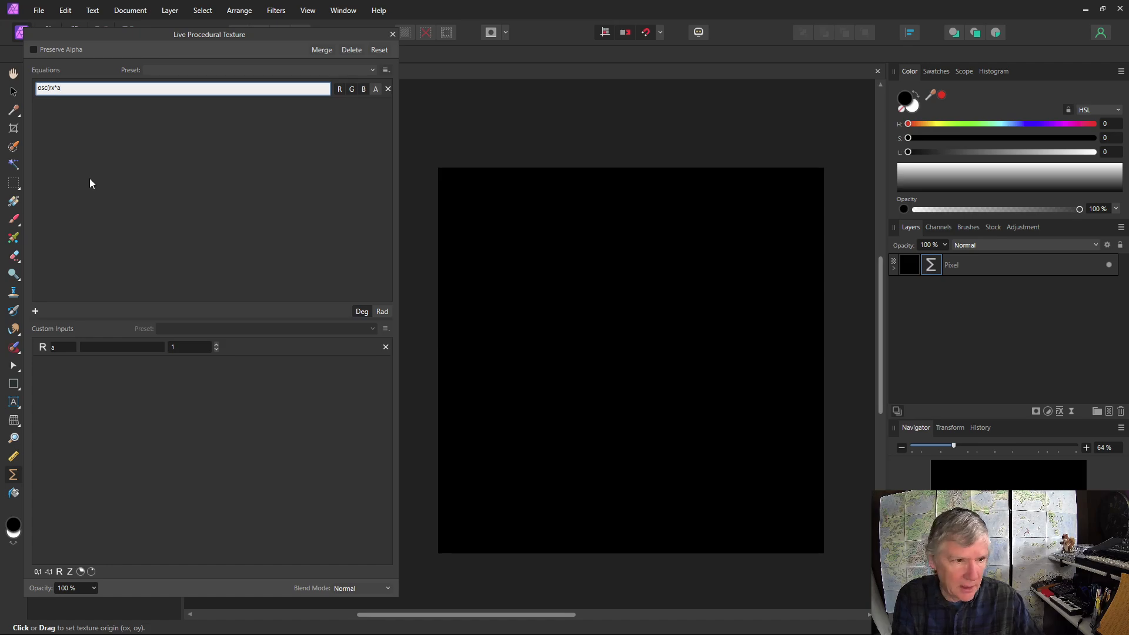
text(a/w))
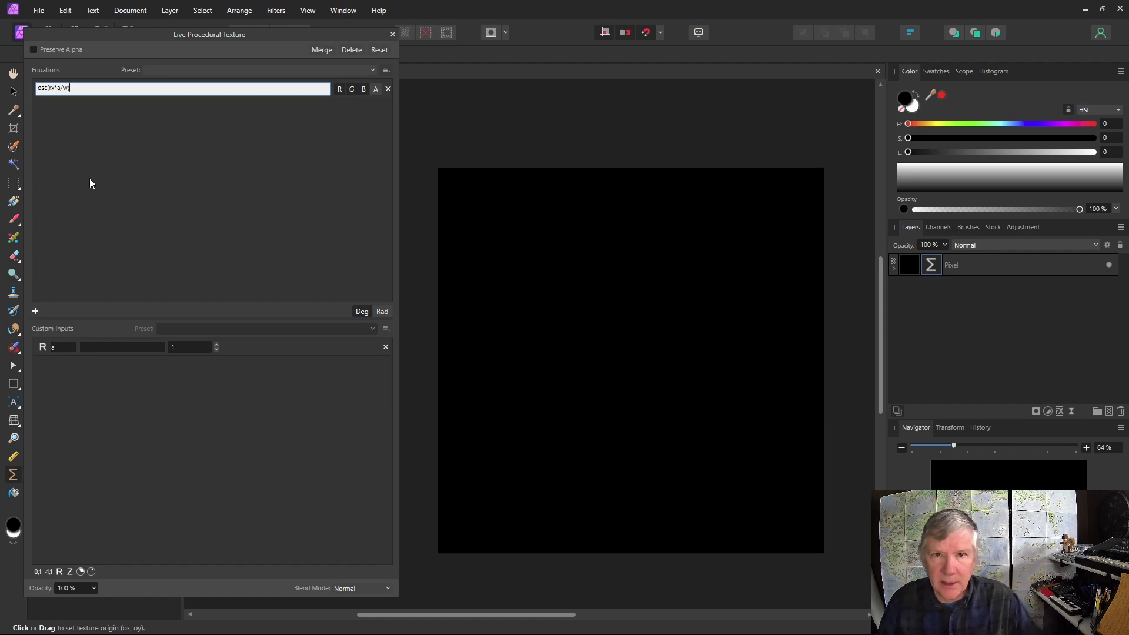
key(Return)
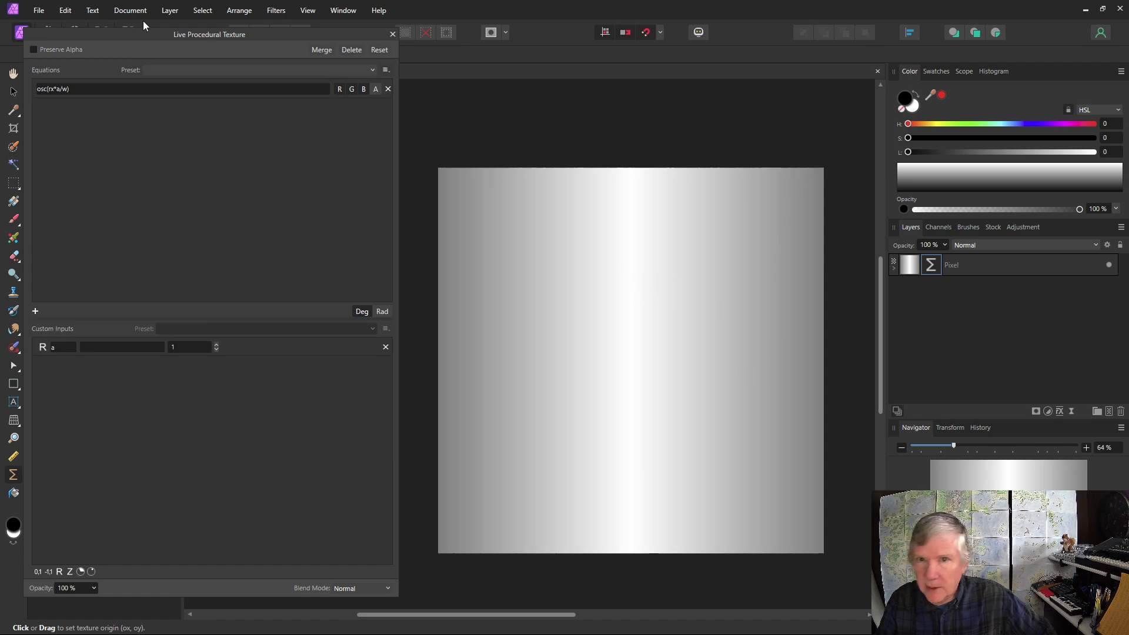
Raise the custom input a to 5
click(217, 345)
click(217, 345)
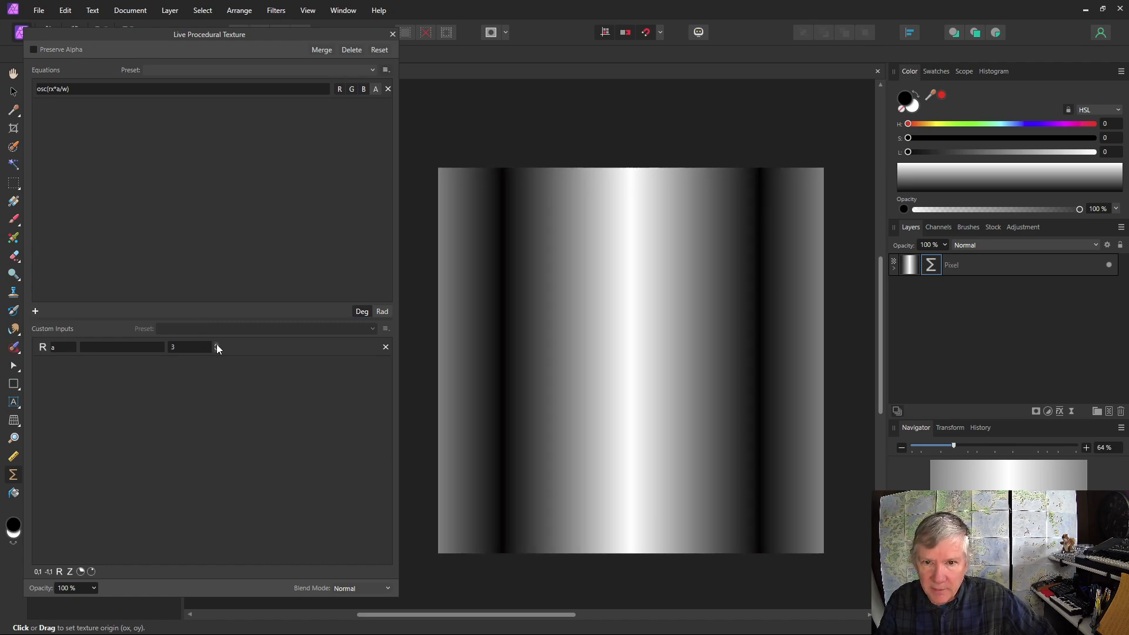
click(216, 344)
click(216, 345)
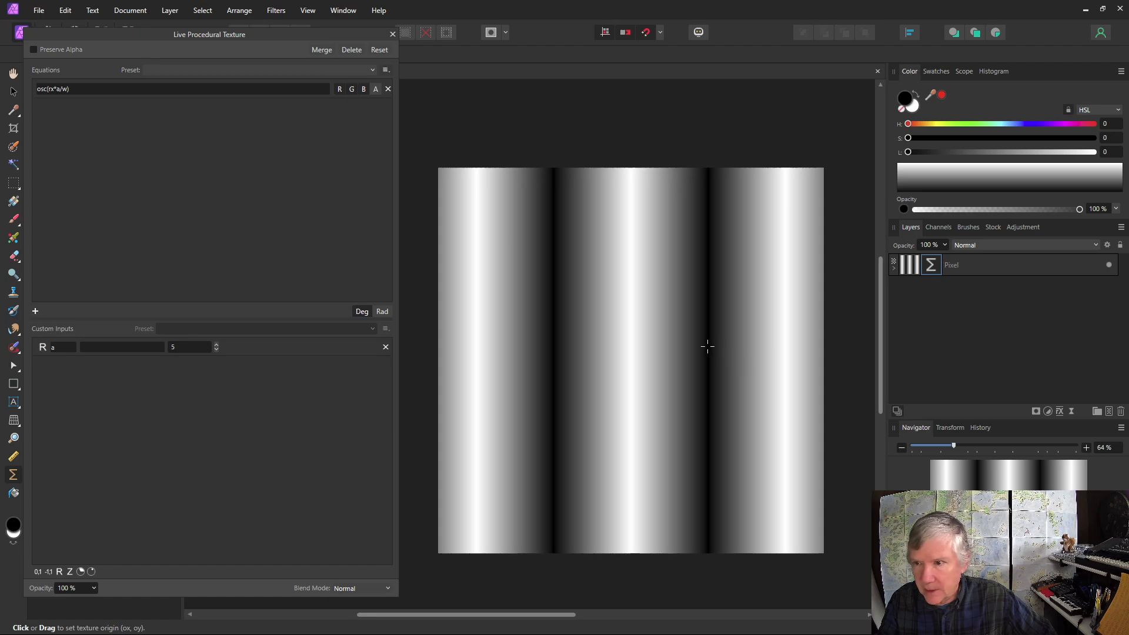
Switch the equation's green and blue channels off and on again to compare the stripe colors
click(352, 89)
click(363, 90)
click(362, 90)
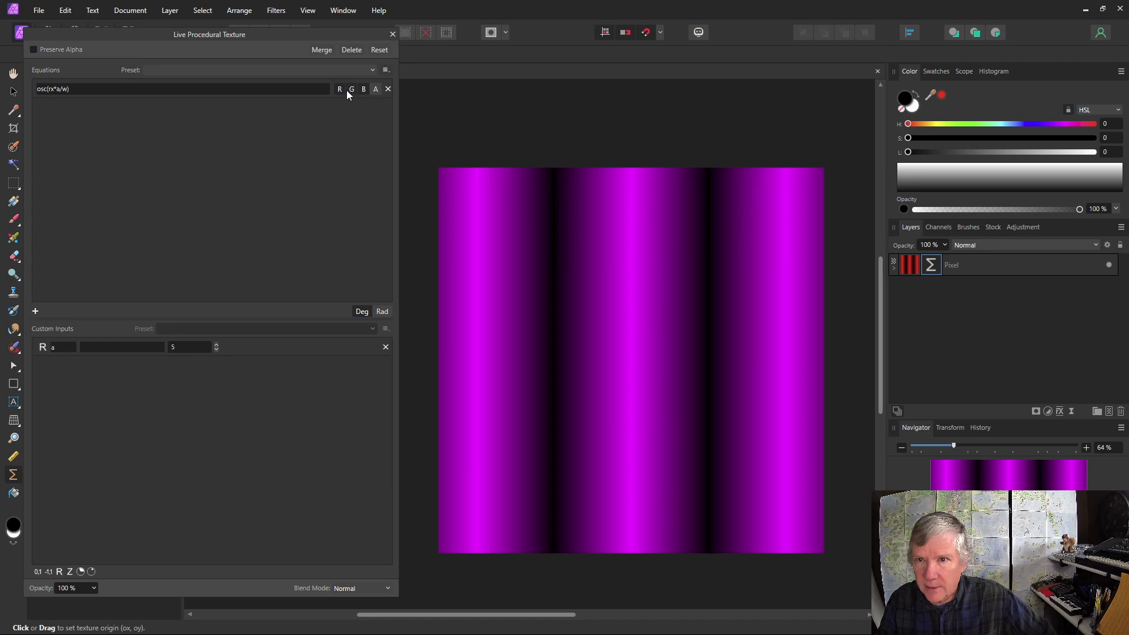
click(349, 90)
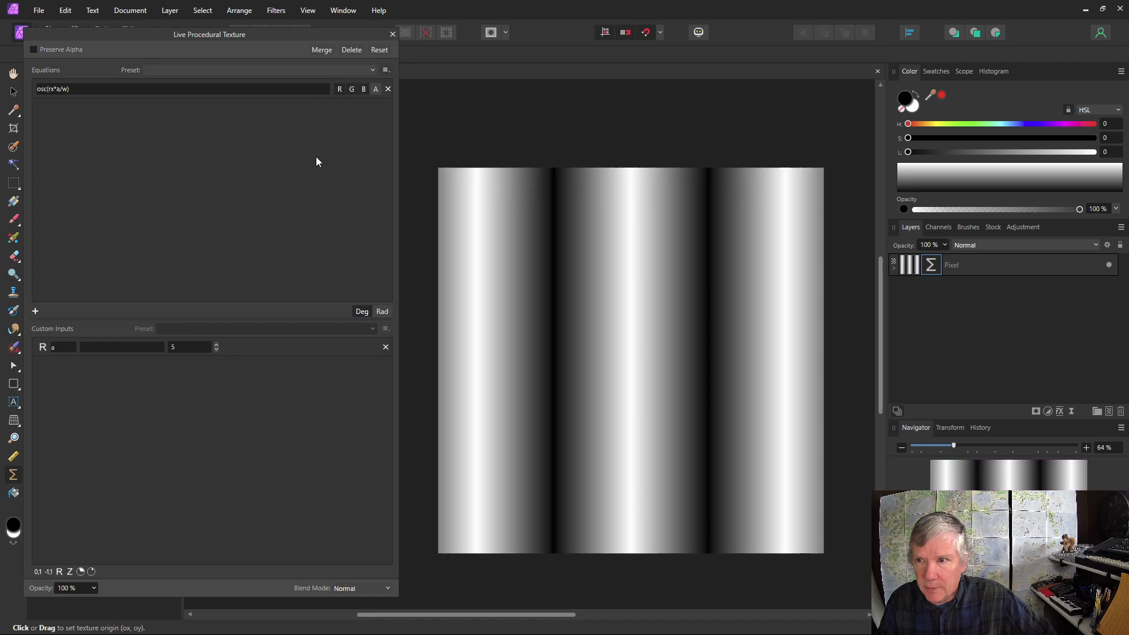
click(351, 91)
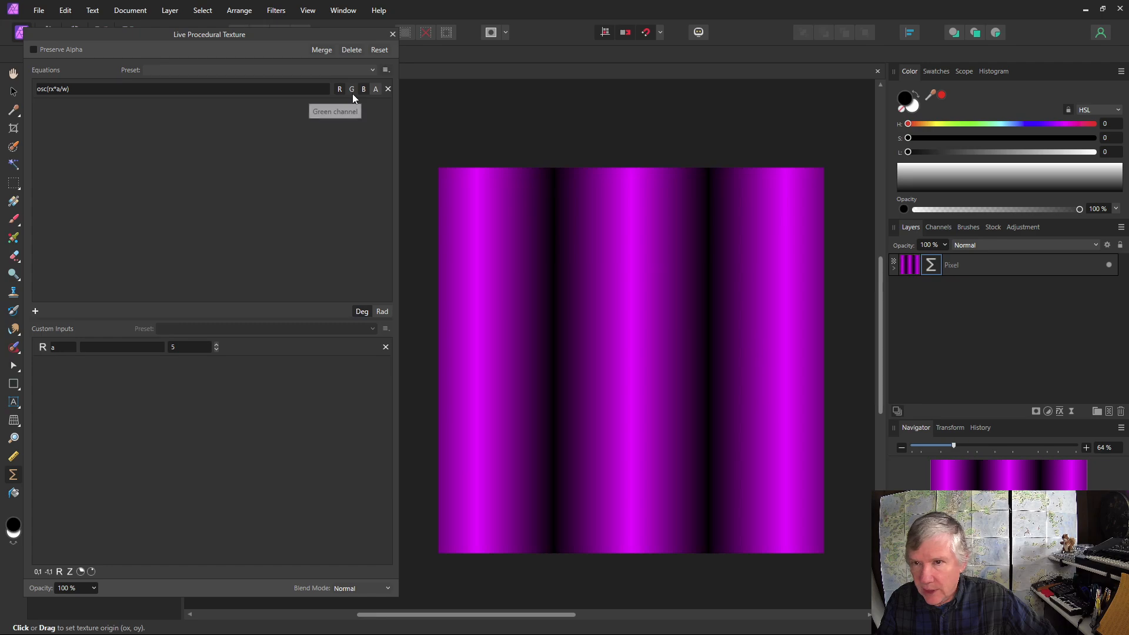
click(351, 89)
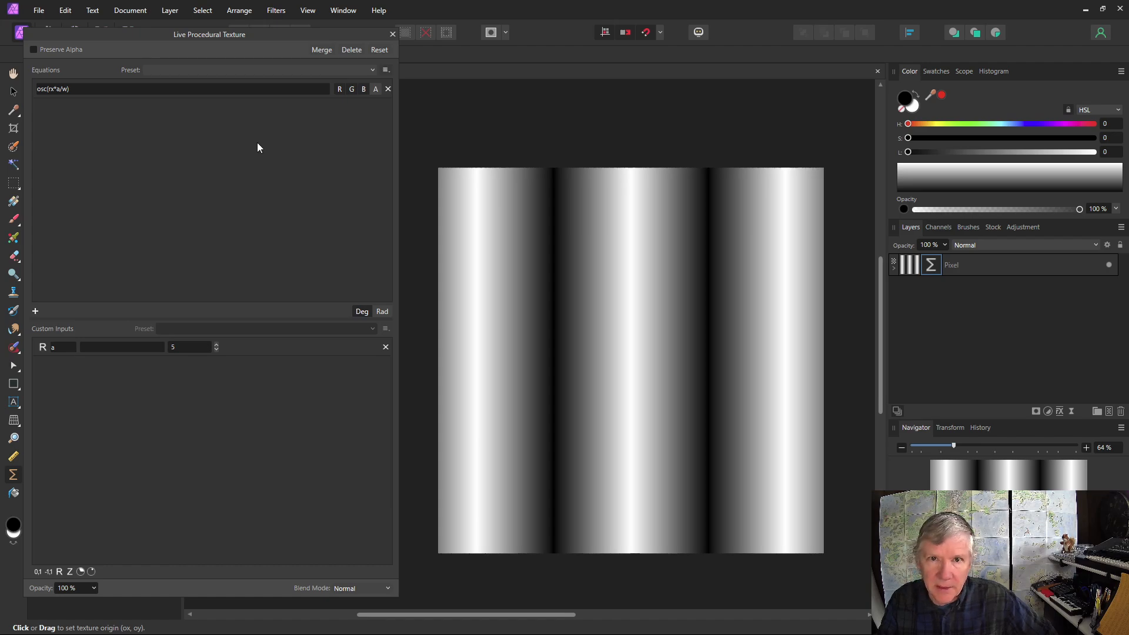
Replace rx with ry so the texture equation reads osc(ry*a/w)
click(56, 91)
click(56, 91)
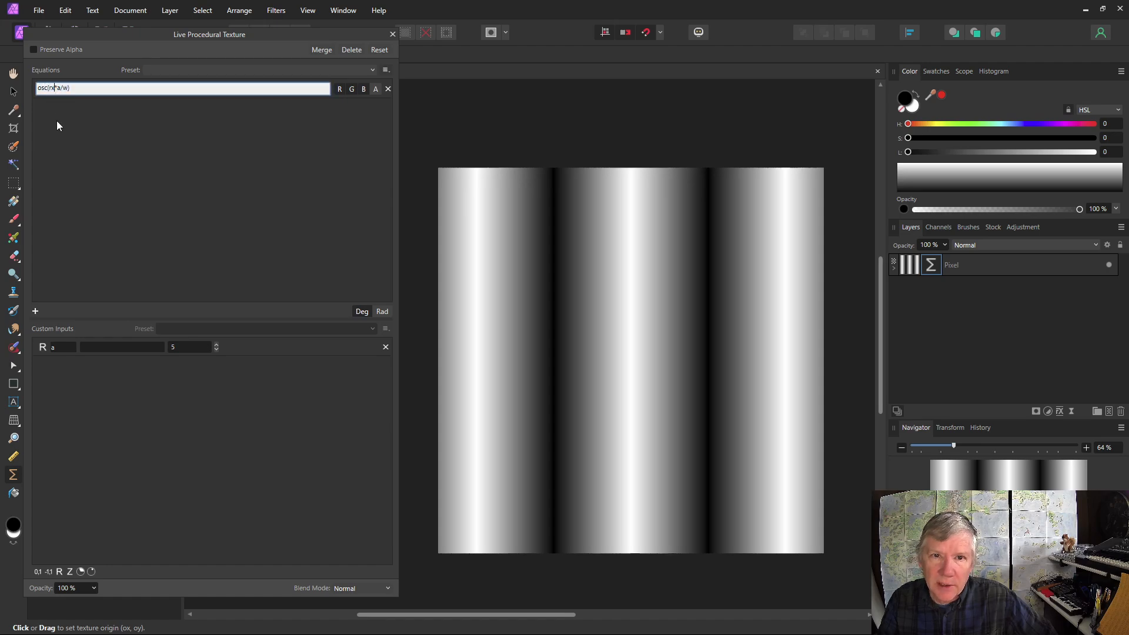
key(BackSpace)
text(y)
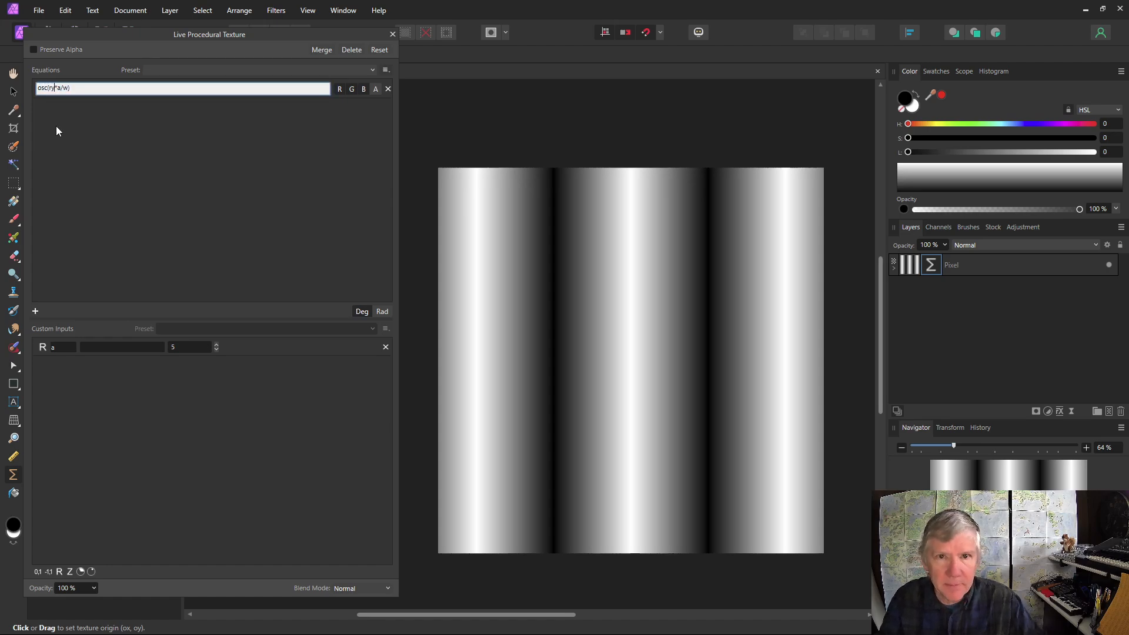
key(Return)
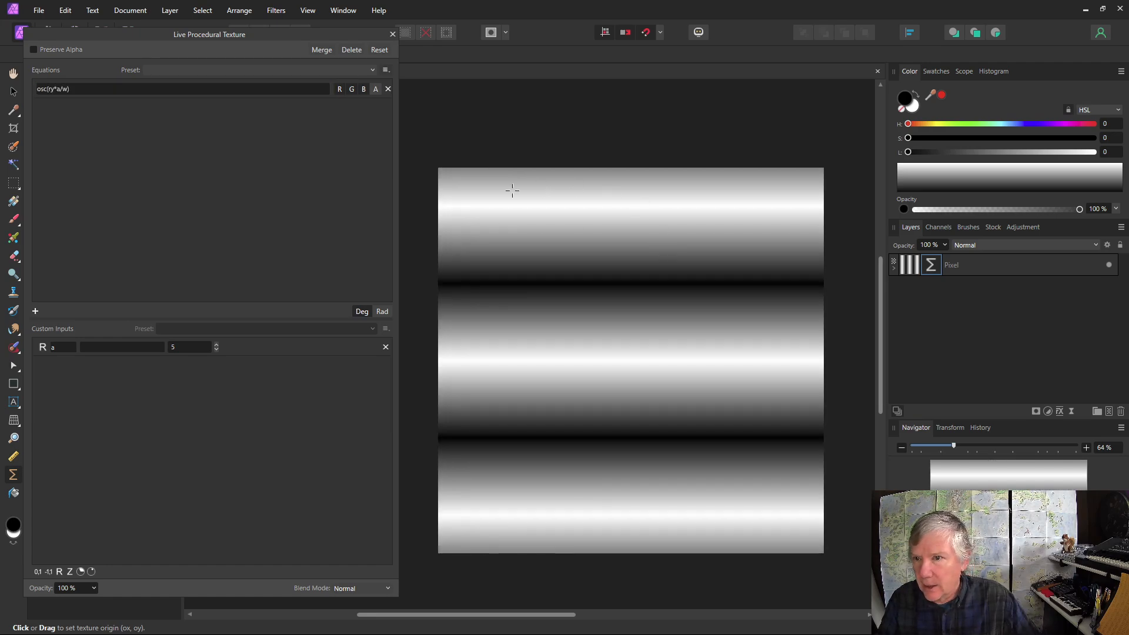
Change the texture equation back to osc(rx*a/w)
click(54, 88)
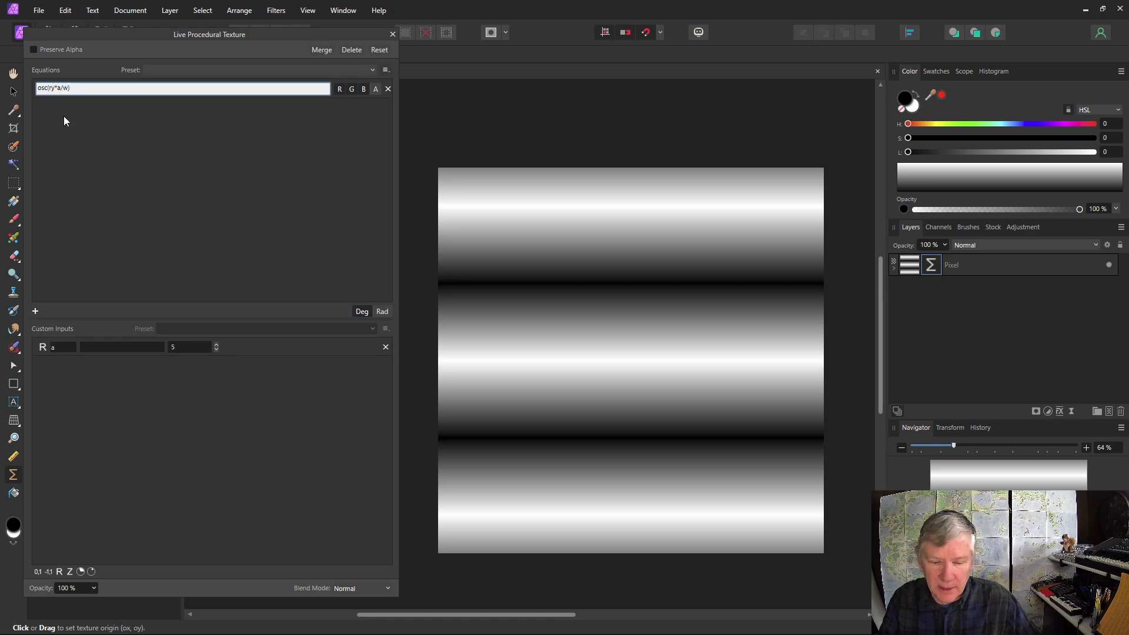
key(BackSpace)
text(x)
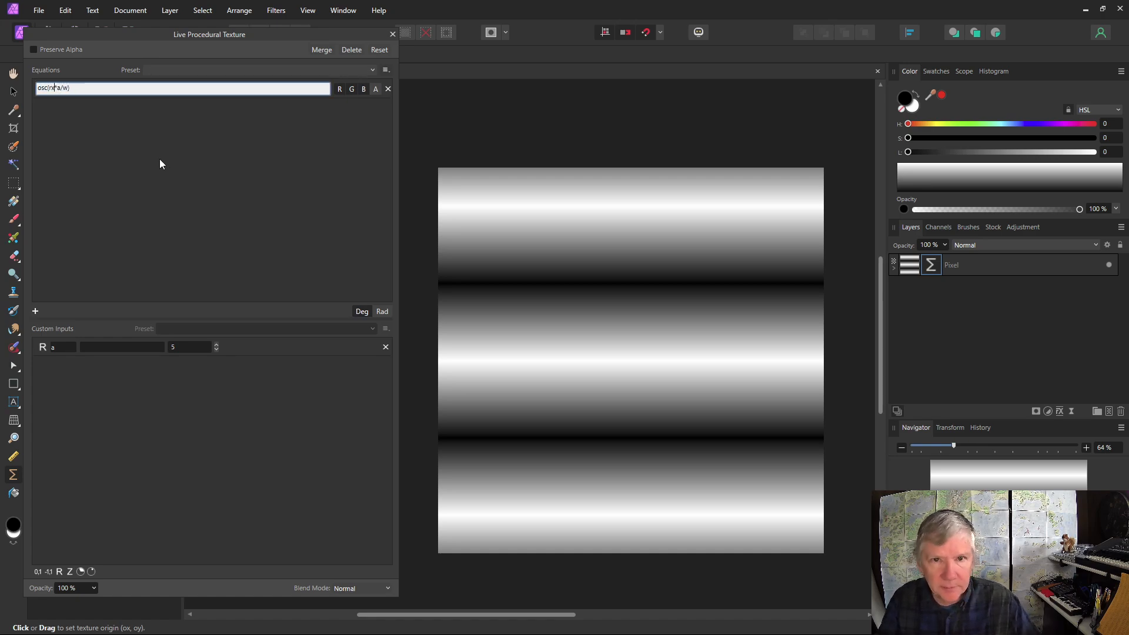
key(Return)
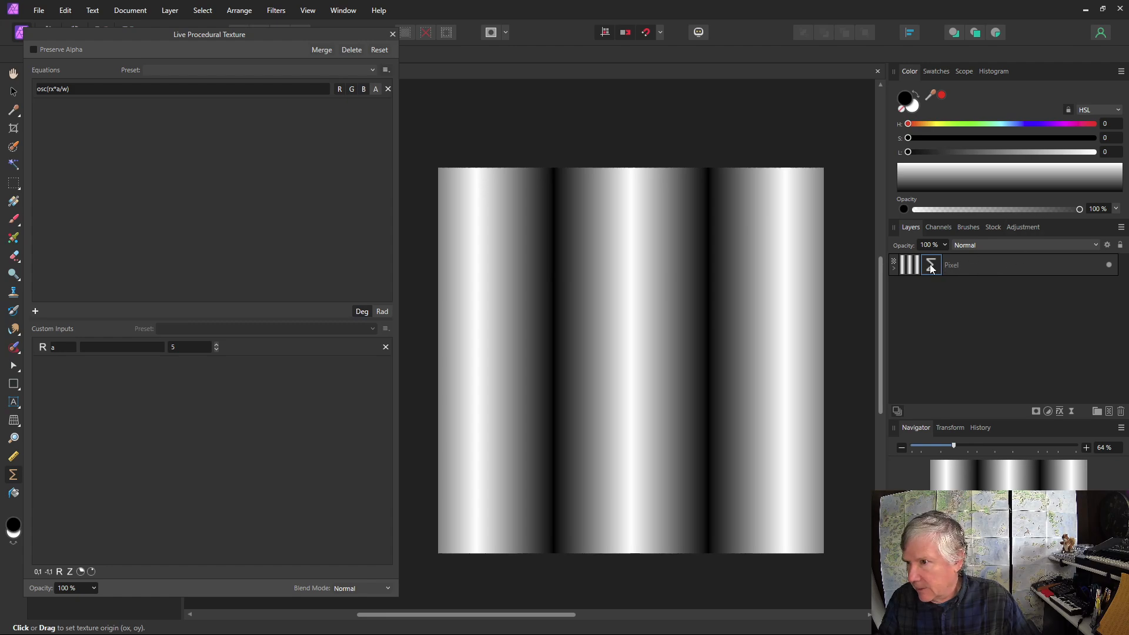
Select the Pixel layer and add a Gradient Map adjustment with the G7 preset
click(894, 268)
click(954, 268)
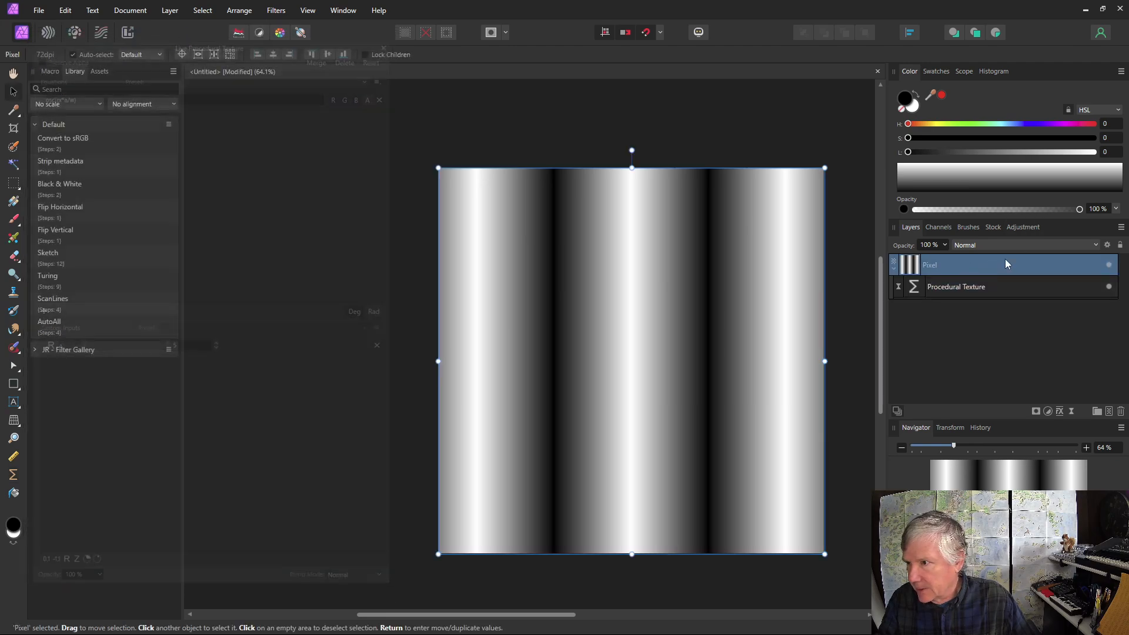
click(1021, 229)
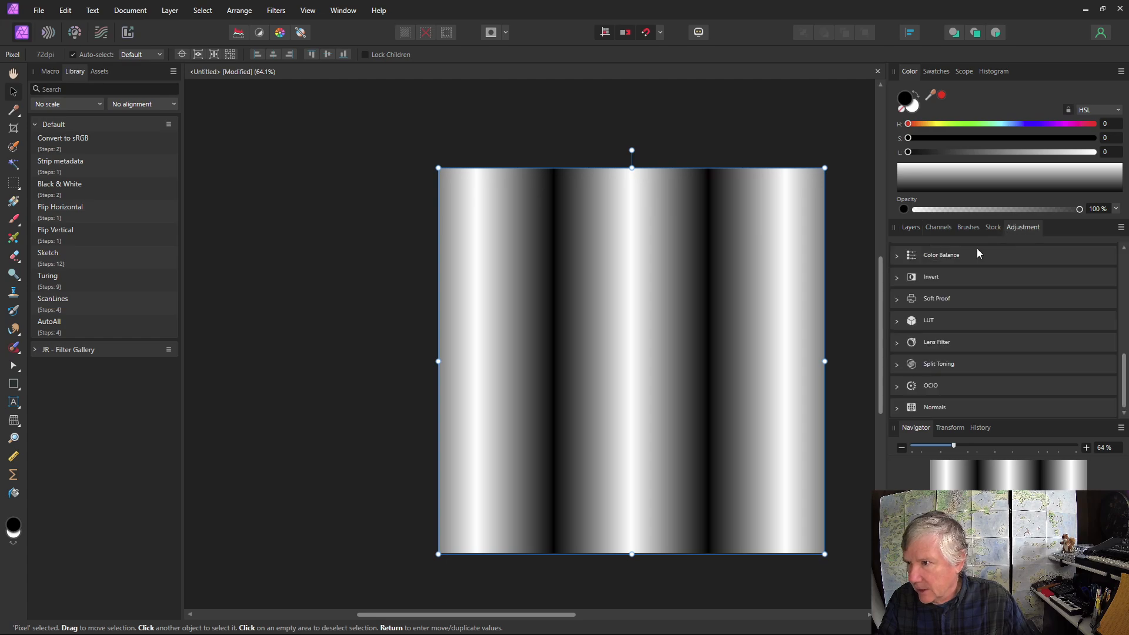
scroll(958, 370, up, 5)
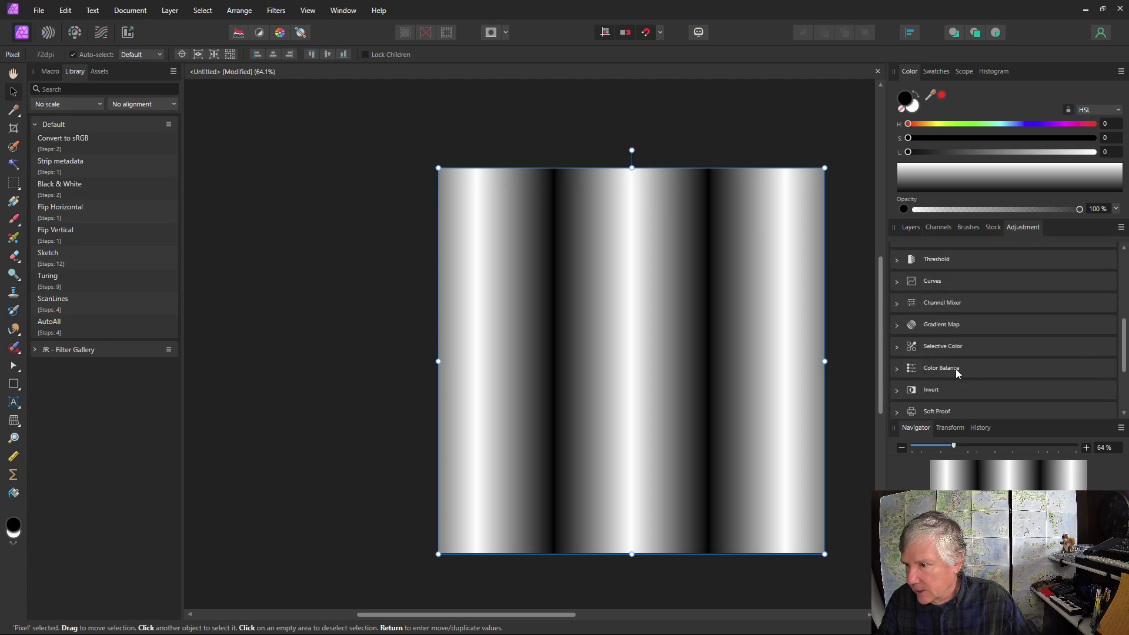
scroll(954, 352, down, 2)
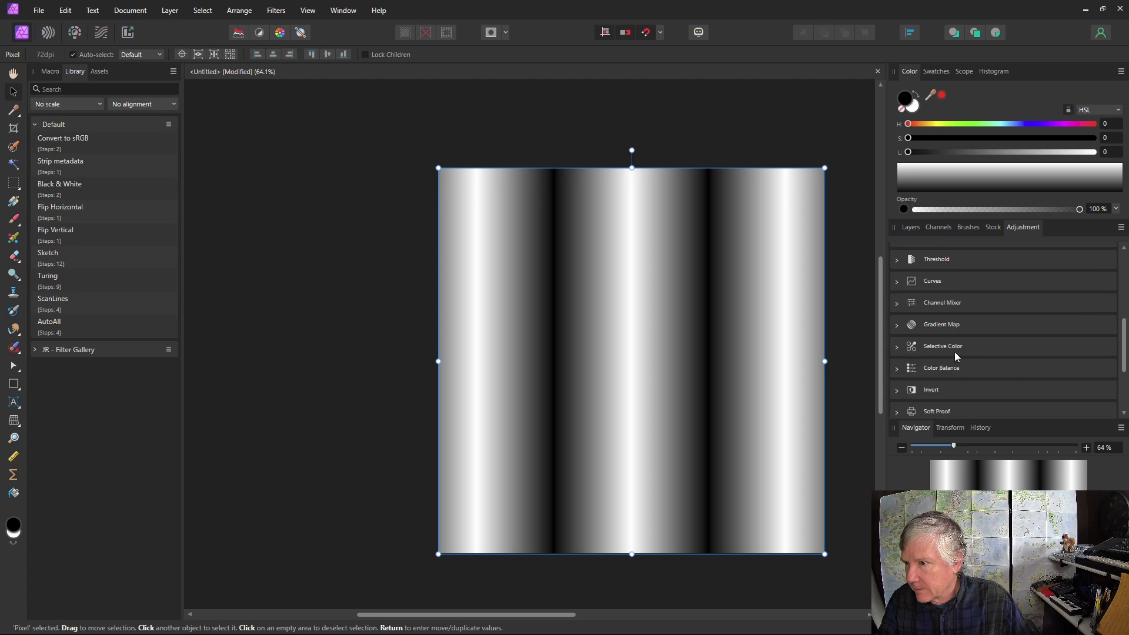
click(941, 324)
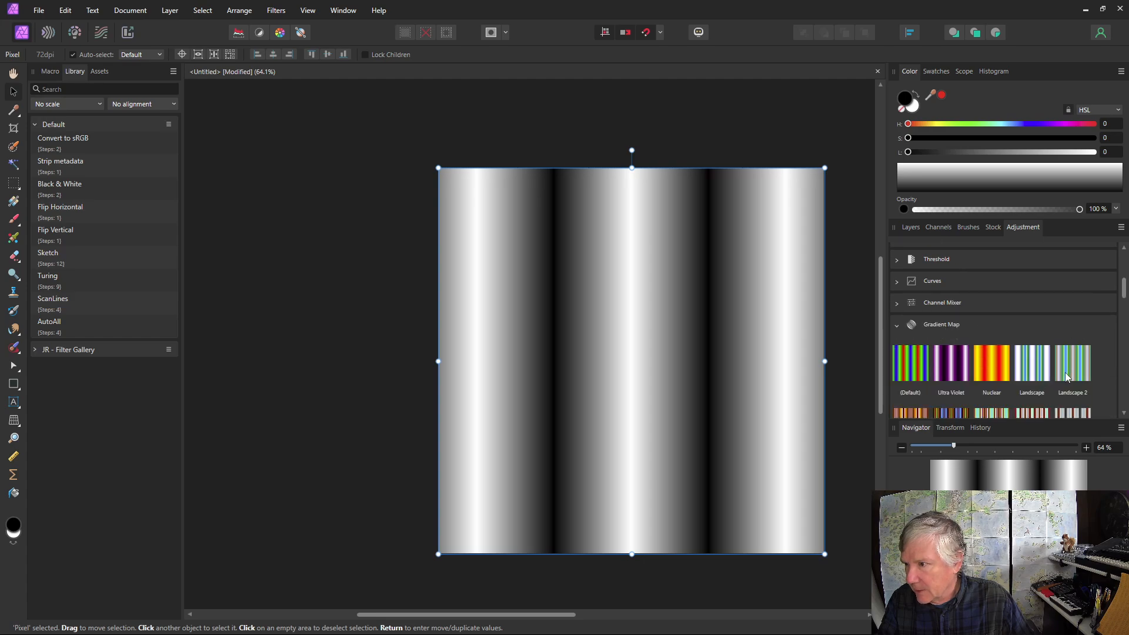
scroll(1064, 374, down, 2)
scroll(1062, 377, down, 5)
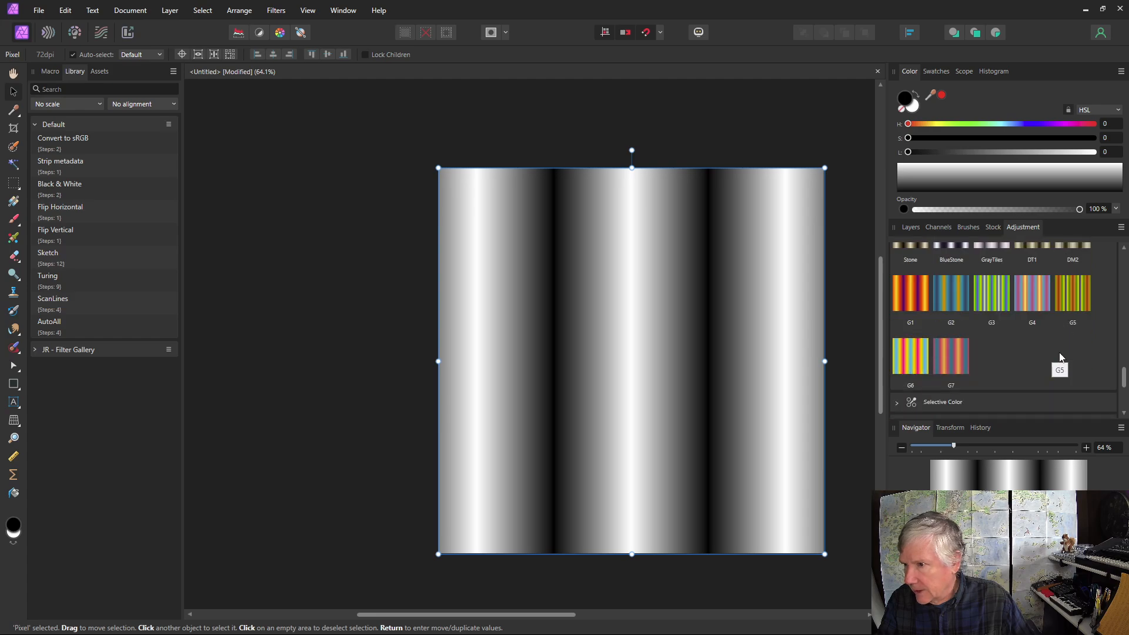
click(951, 362)
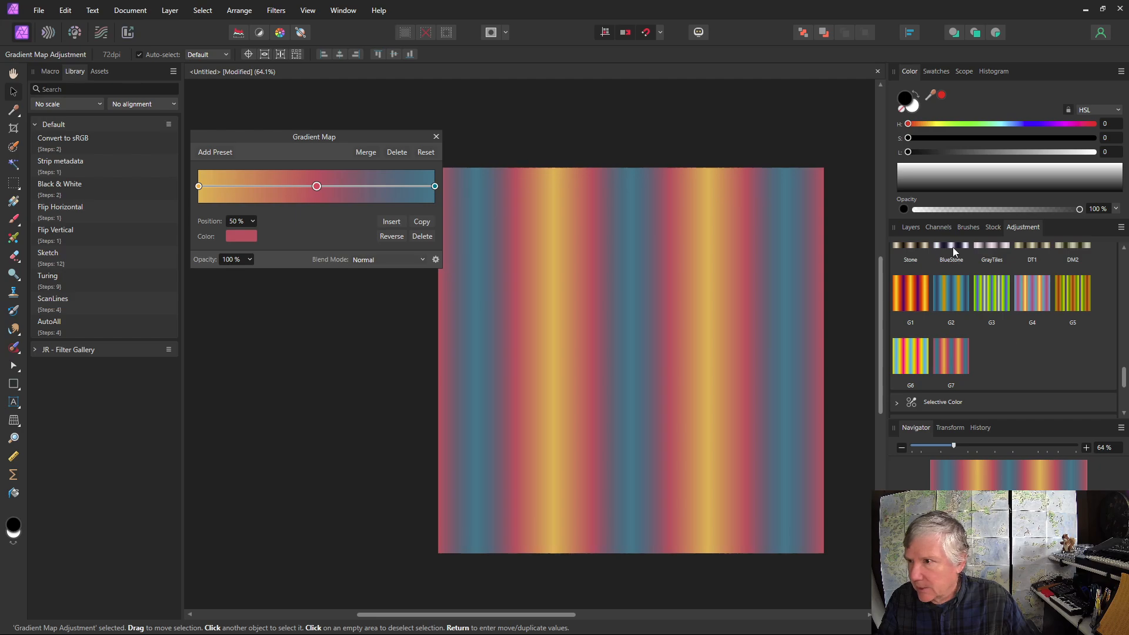
Nest the Gradient Map adjustment inside the Pixel layer above Procedural Texture, and switch the layer's visibility off and on
click(910, 227)
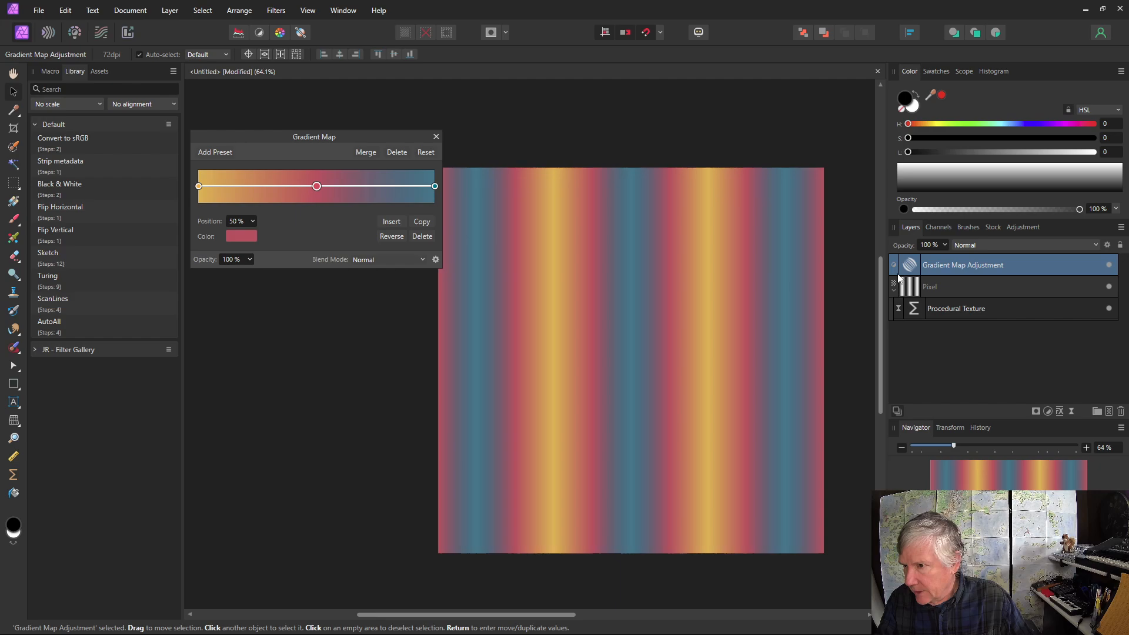
mouse_move(913, 270)
mouse_down()
mouse_move(921, 312)
mouse_move(930, 279)
mouse_move(915, 281)
mouse_up()
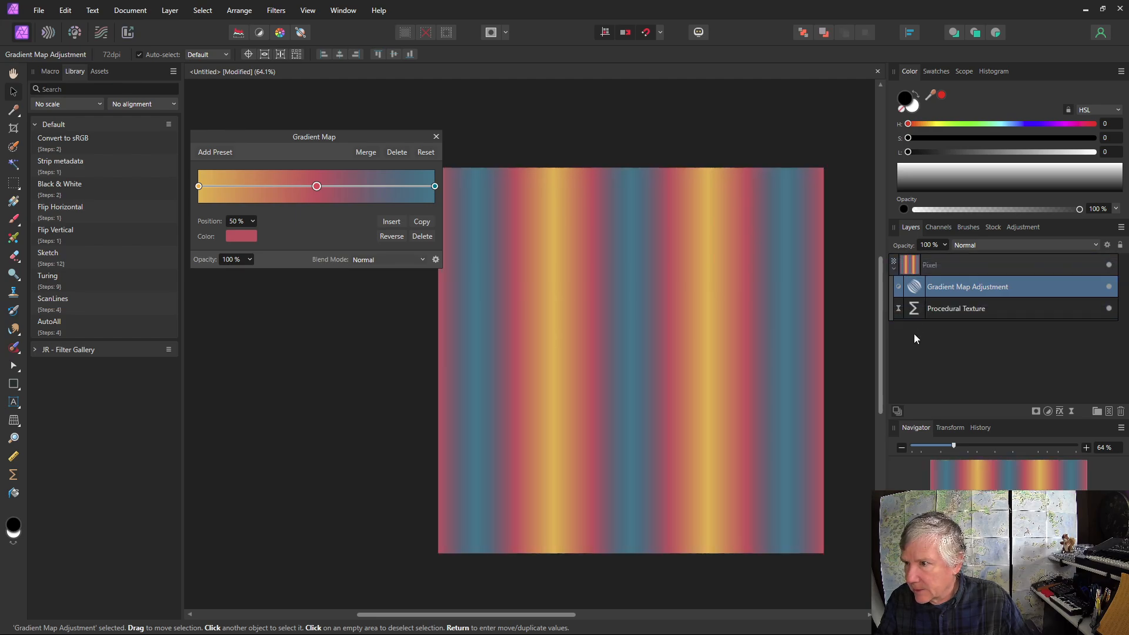
click(894, 267)
click(1109, 265)
click(1109, 265)
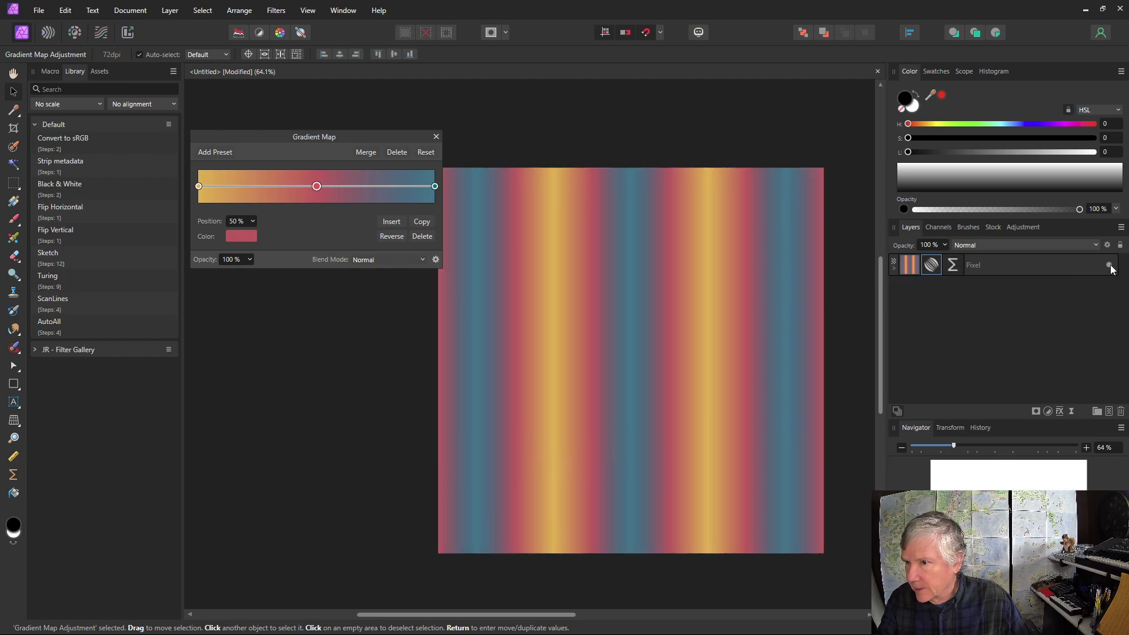
click(894, 269)
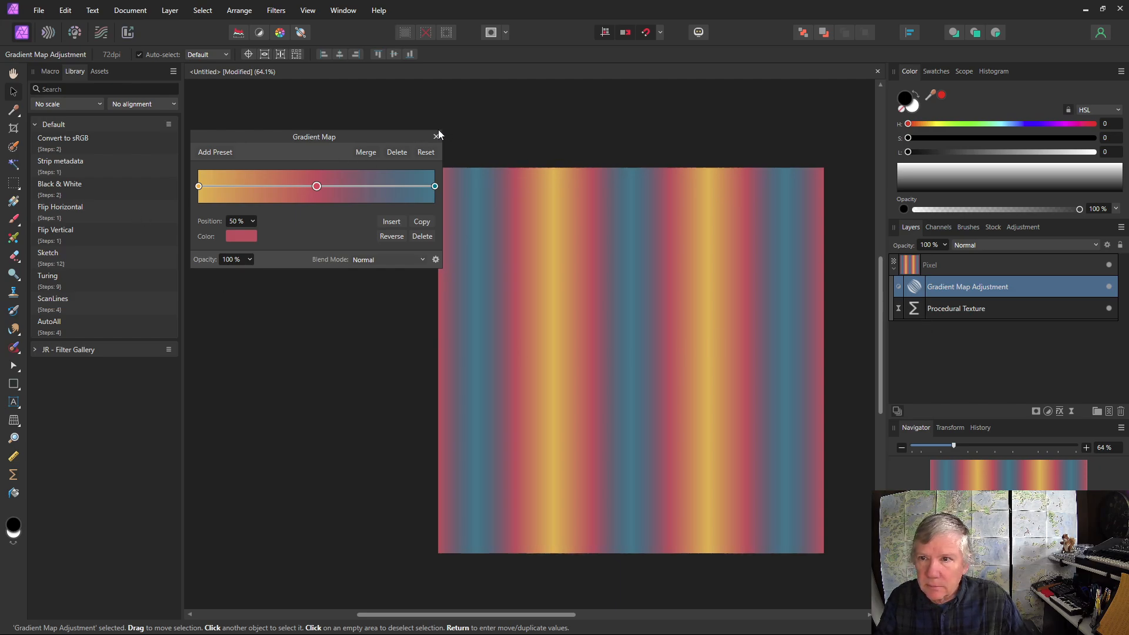
Delete the G7 gradient map and add a new Gradient Map adjustment with the Default preset
click(393, 152)
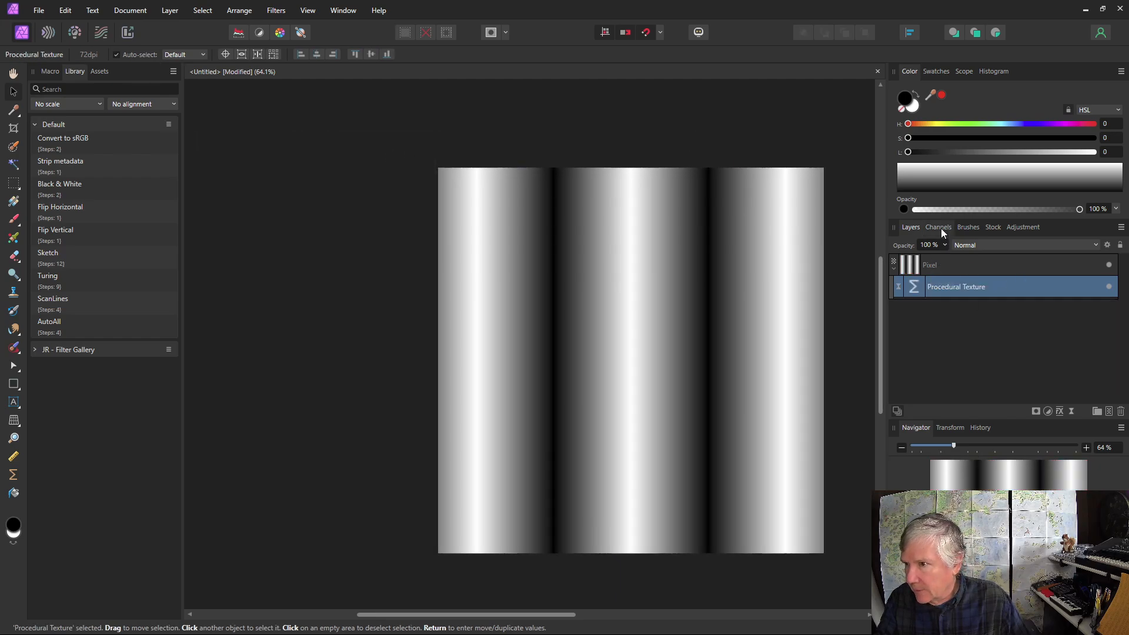
click(1022, 230)
scroll(965, 323, down, 10)
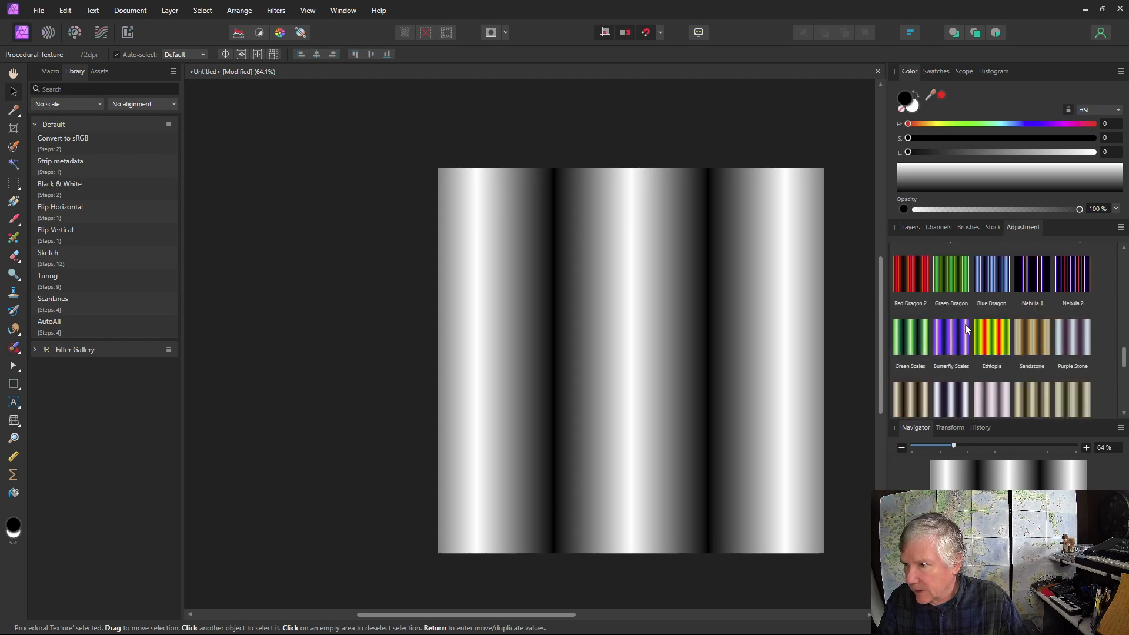
scroll(960, 317, up, 6)
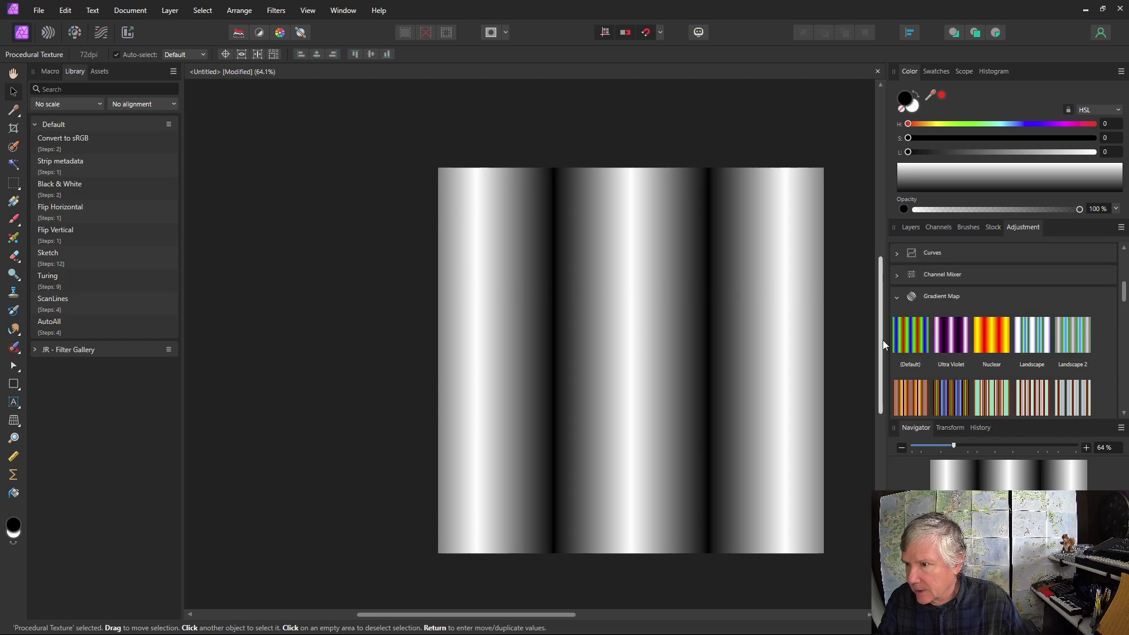
click(917, 339)
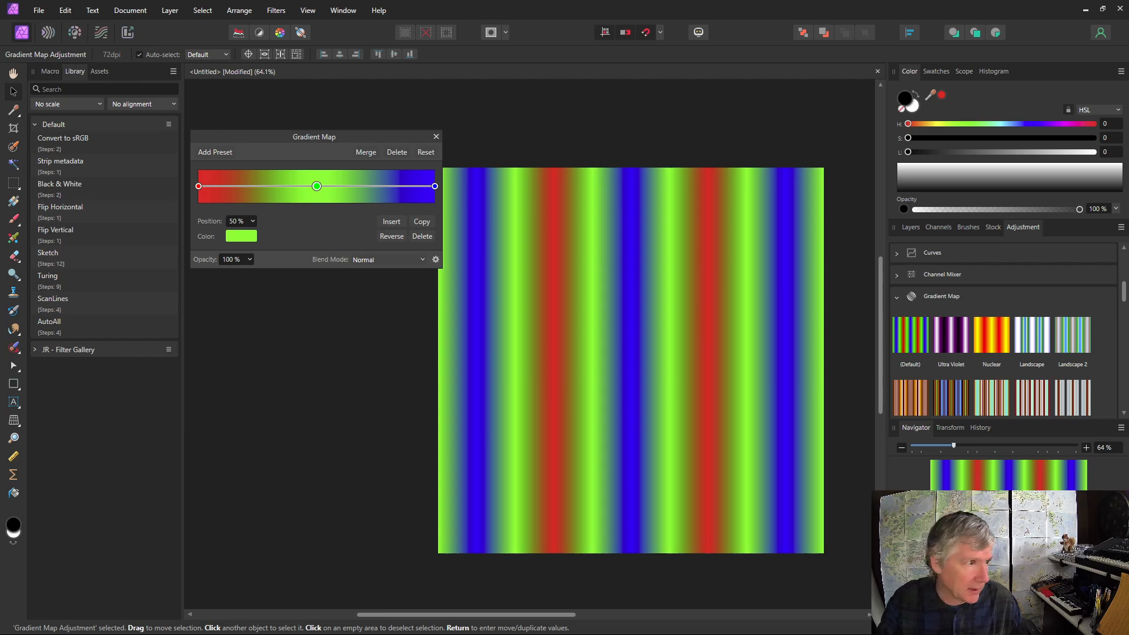
Open the color of the gradient's 0% stop, try the RGB and HSL sliders, and return to RGB Hex Sliders
click(199, 186)
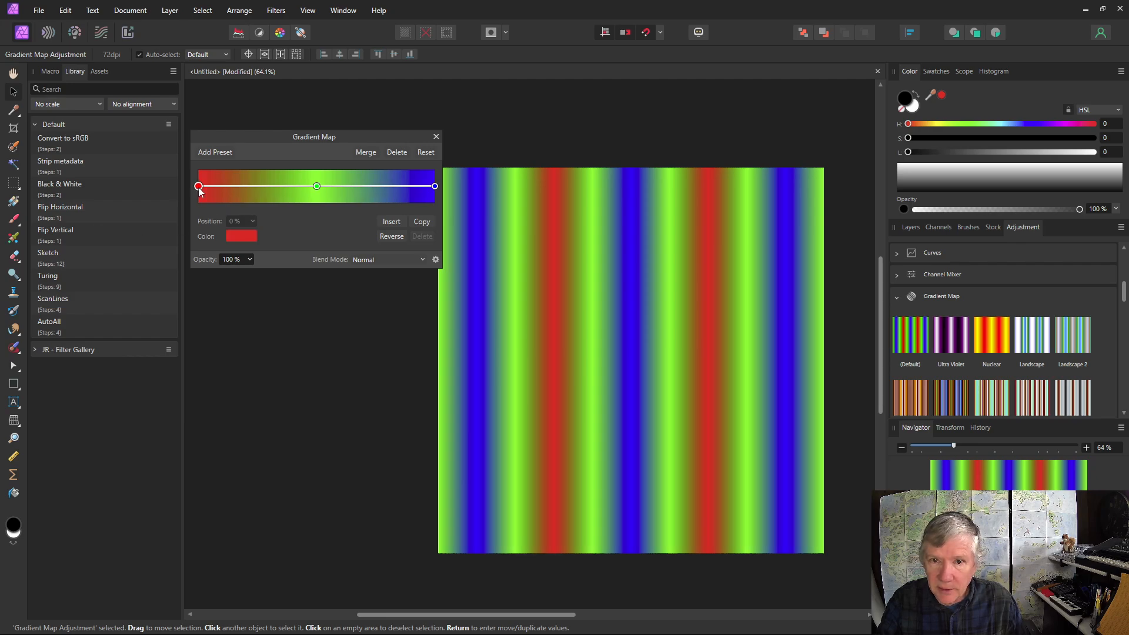
click(239, 239)
click(235, 257)
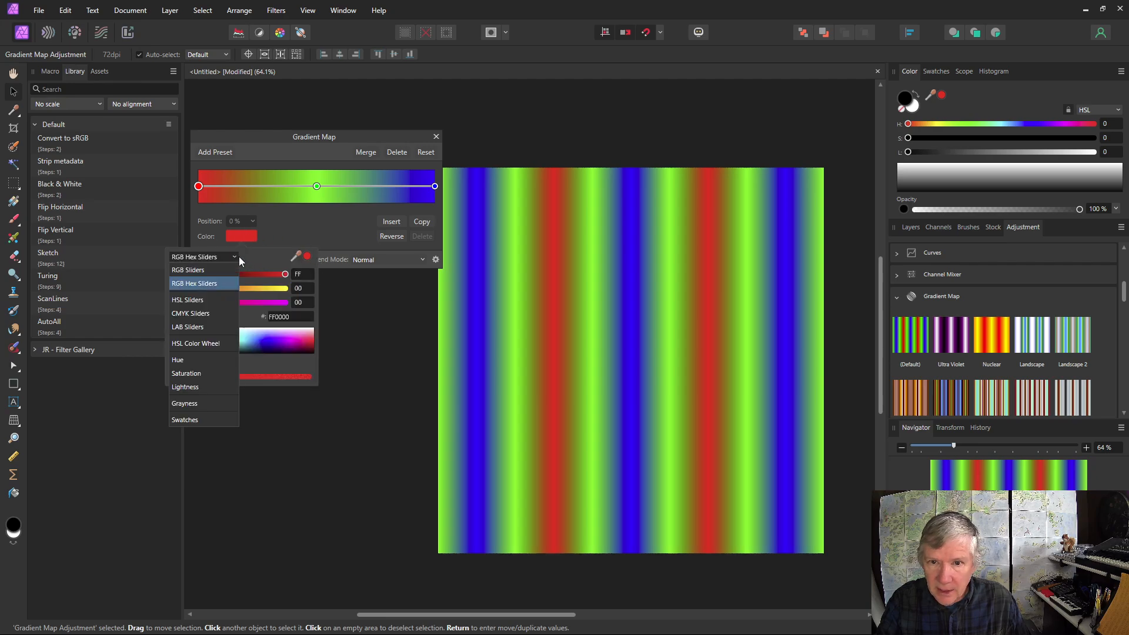
click(195, 271)
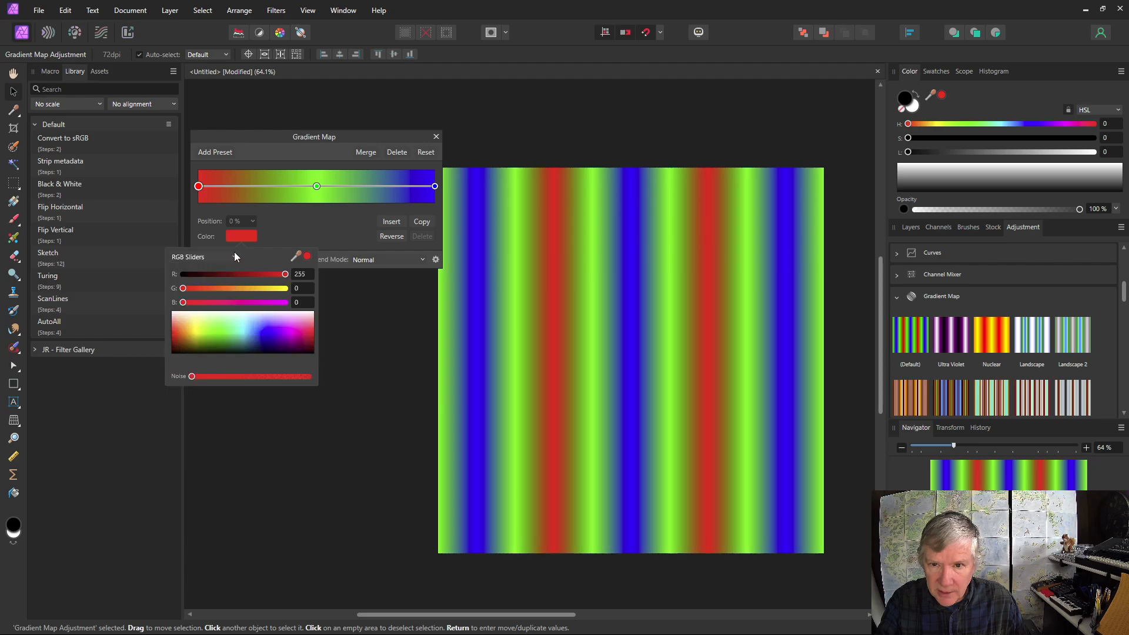
click(235, 257)
click(188, 299)
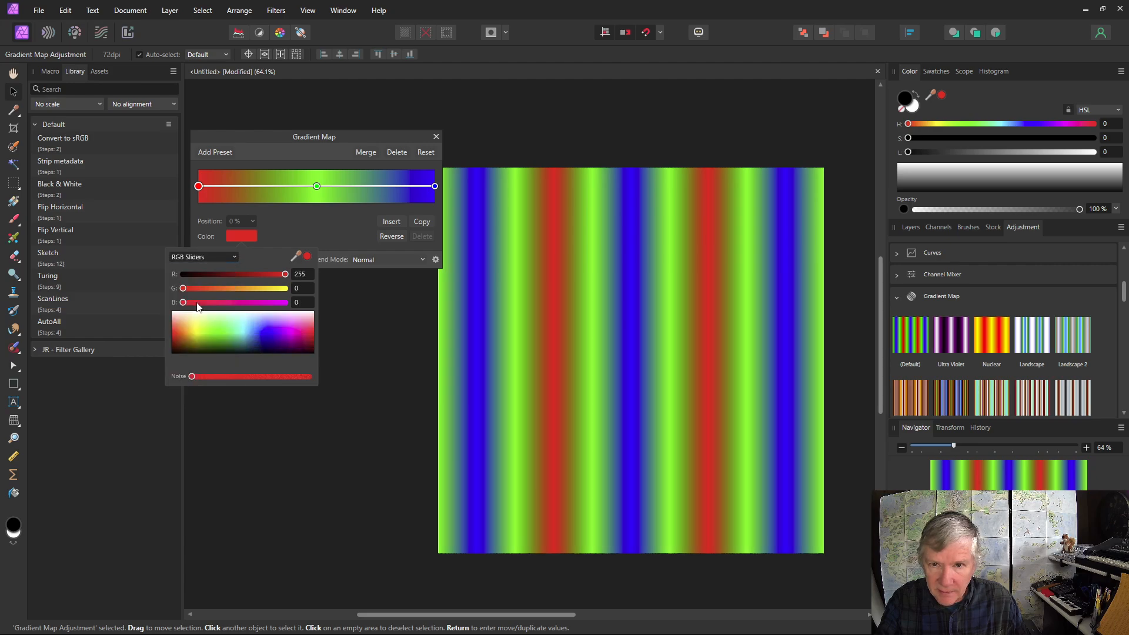
click(234, 257)
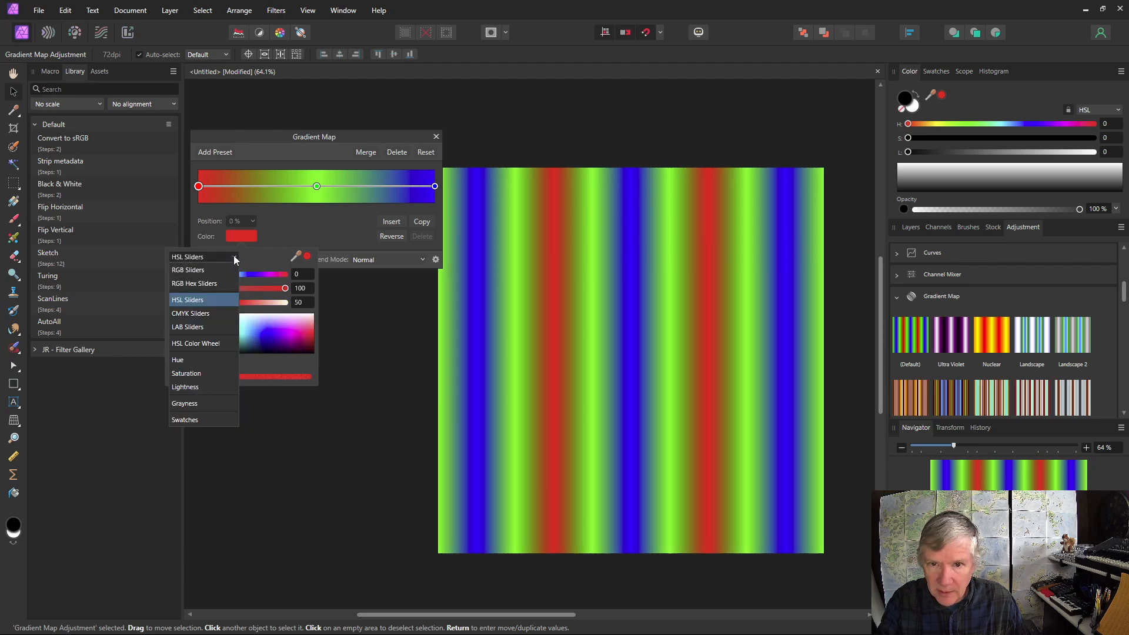
click(212, 284)
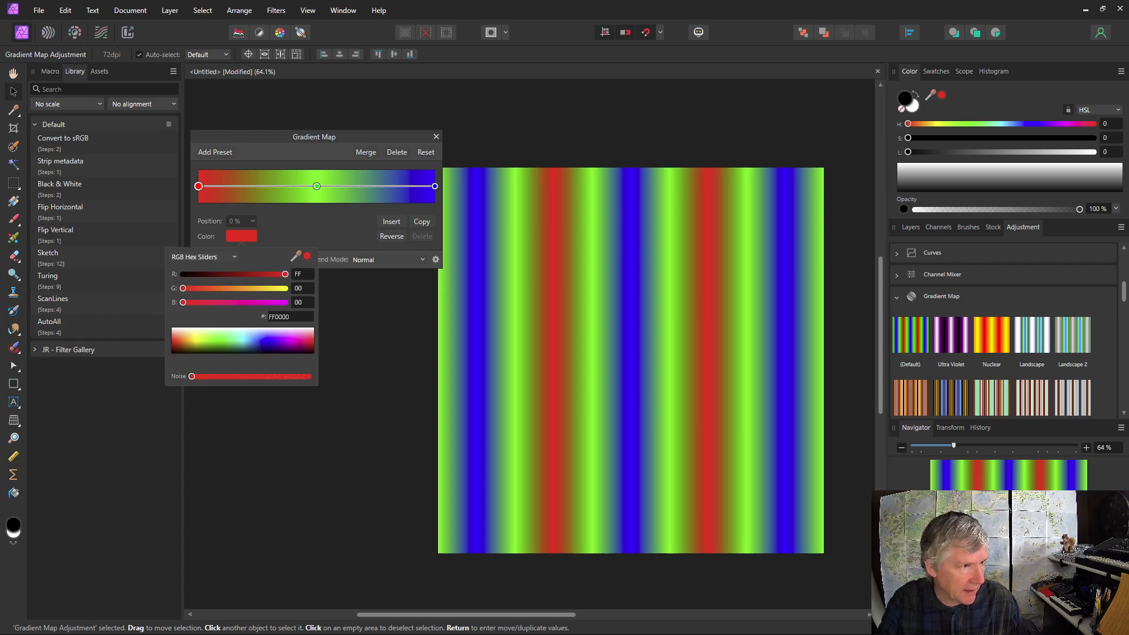
Set the hex color of the gradient's 0% stop to FF218C
click(305, 275)
click(292, 316)
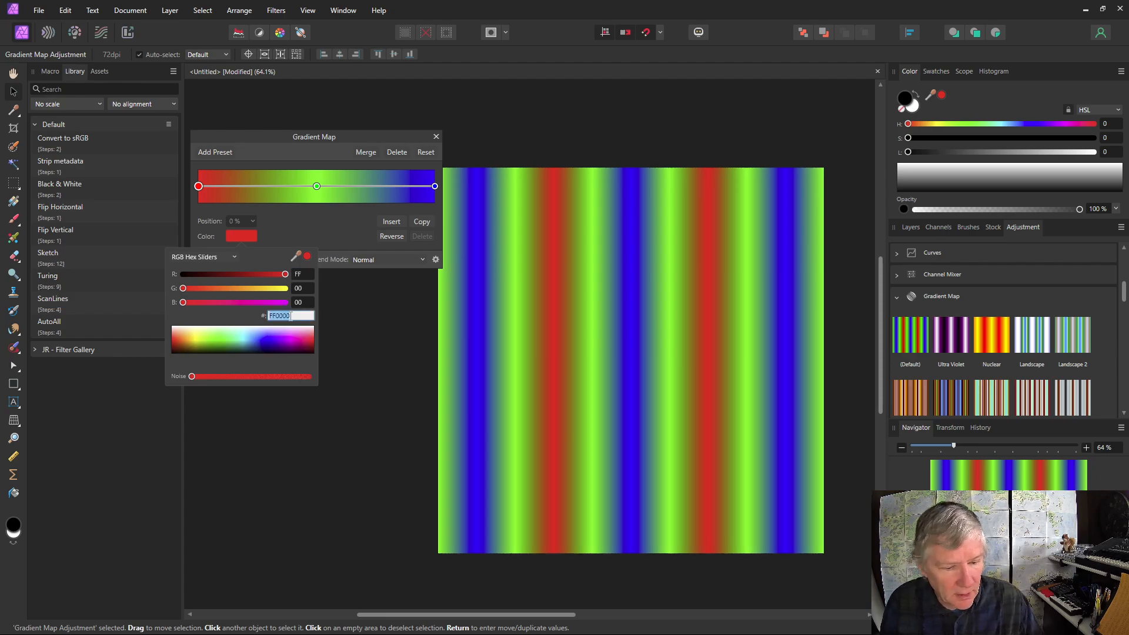
text(ff21)
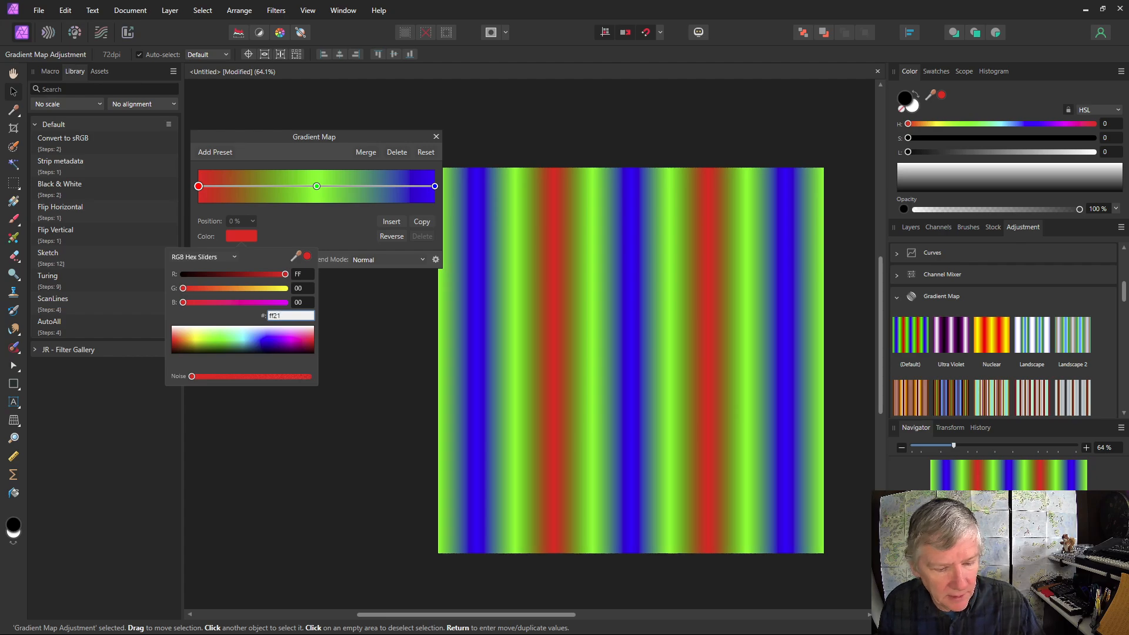
text(8)
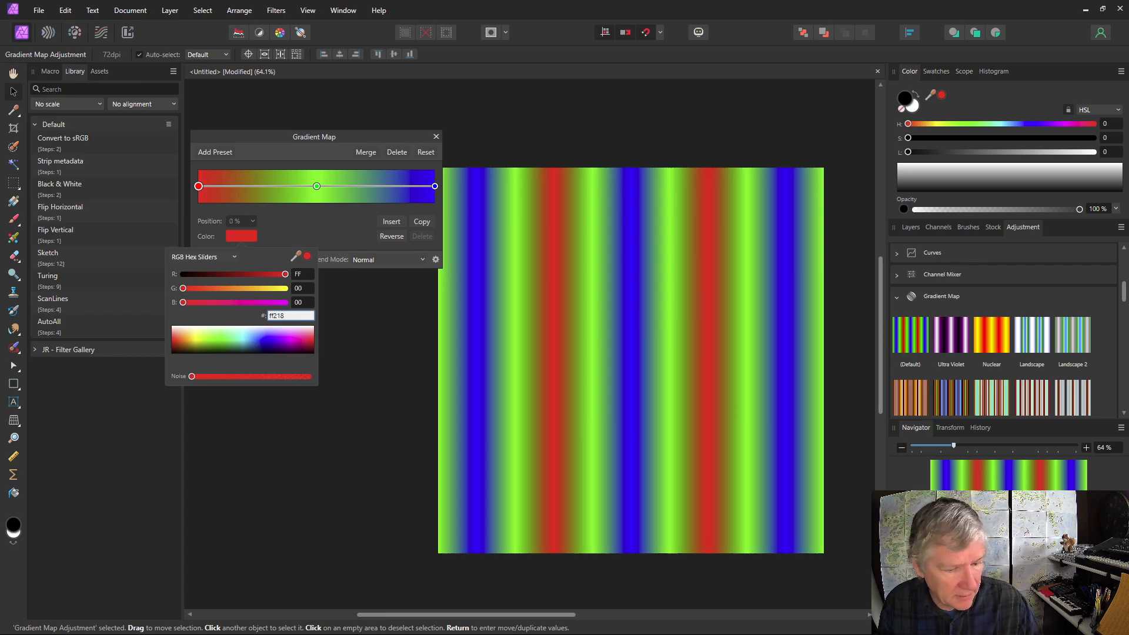
text(c)
key(Return)
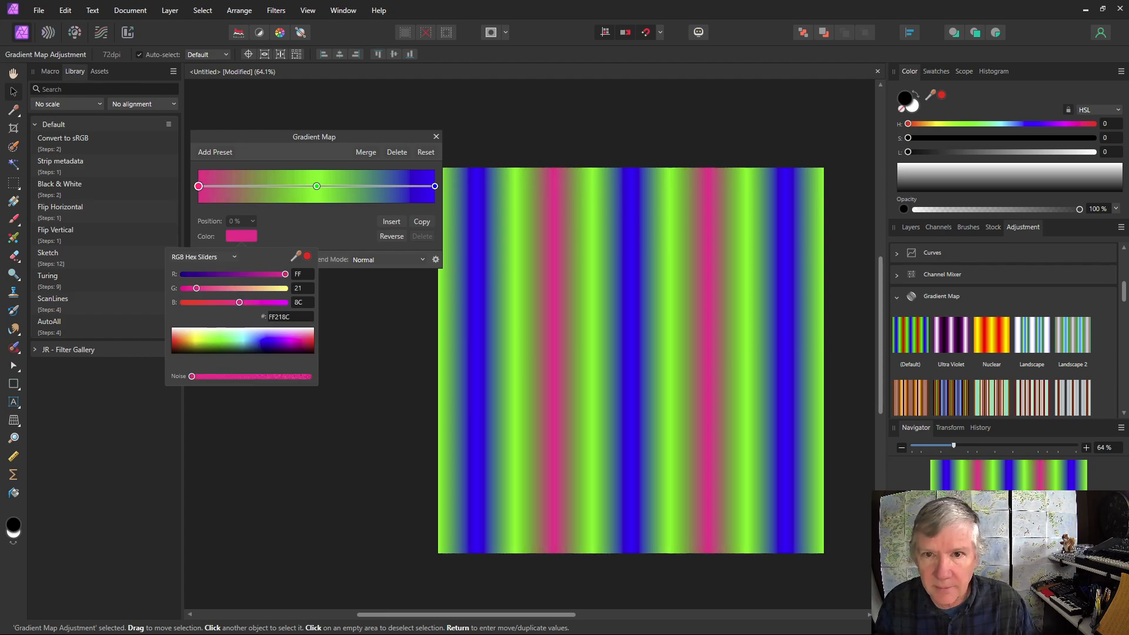
Set the hex color of the gradient's 50% stop to FFD800
click(317, 185)
click(317, 186)
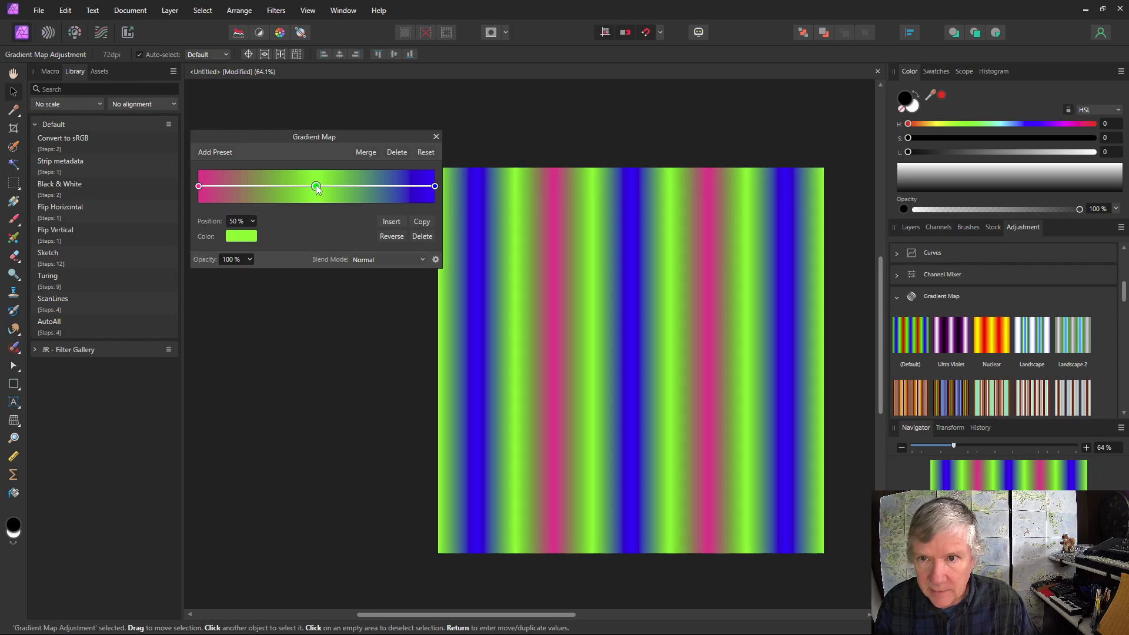
click(249, 238)
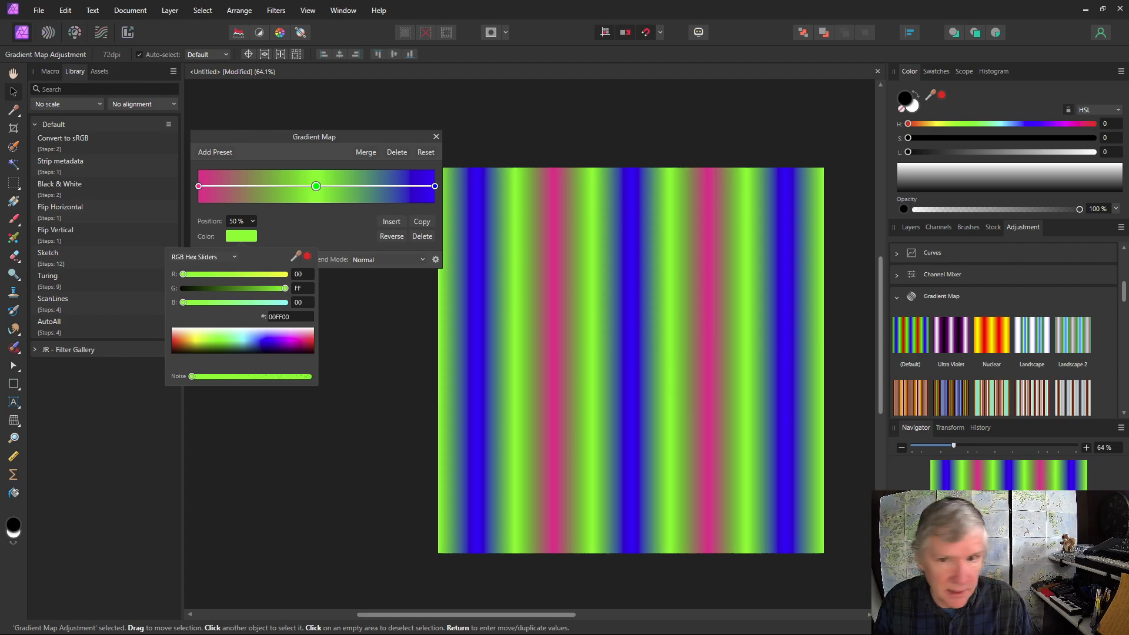
click(291, 318)
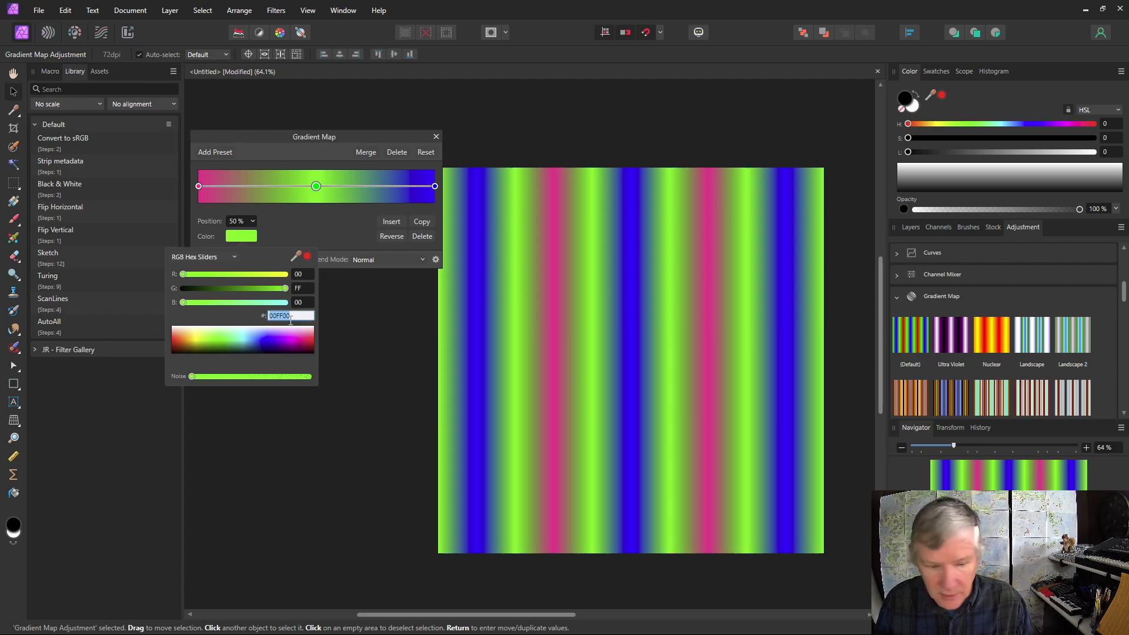
text(ff)
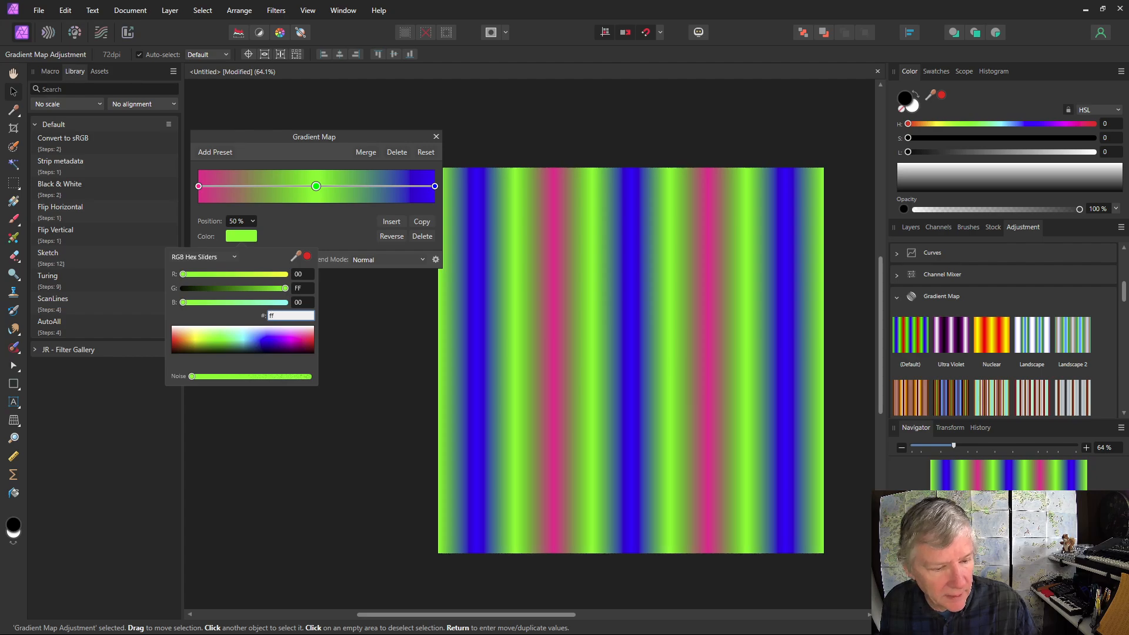
text(d800)
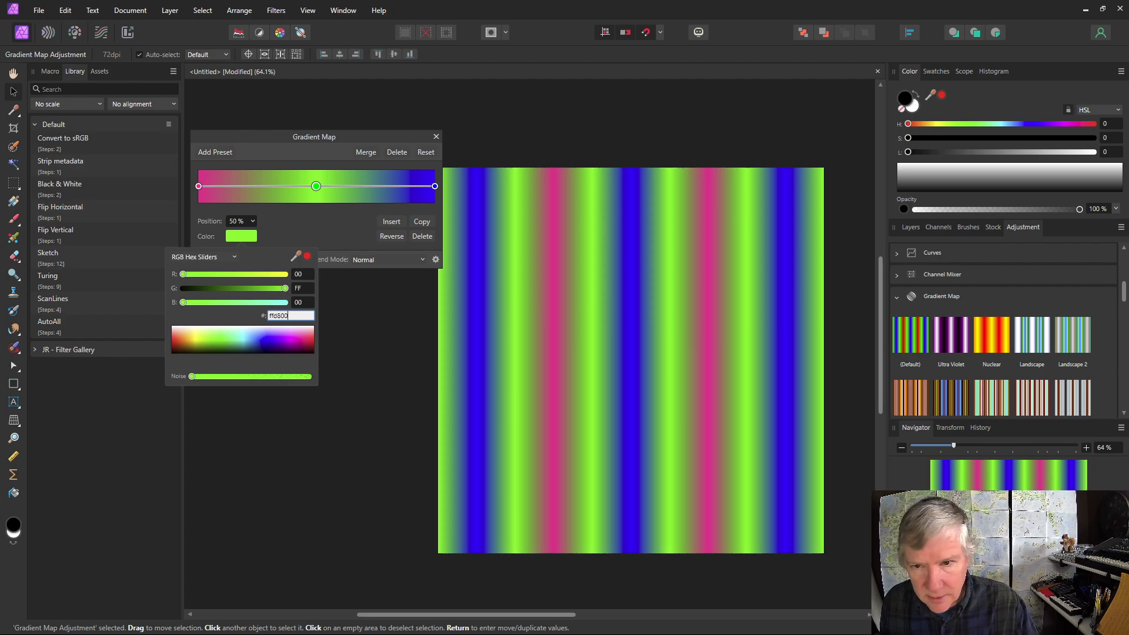
key(Return)
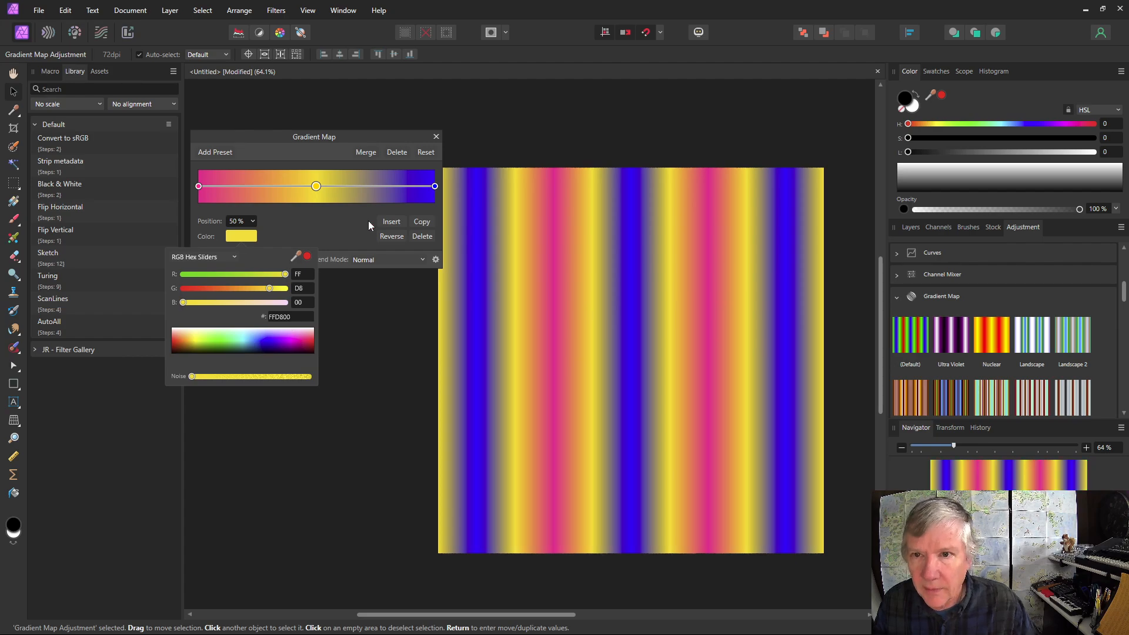
Set the hex color of the gradient's 100% stop to 21B1FF
click(436, 187)
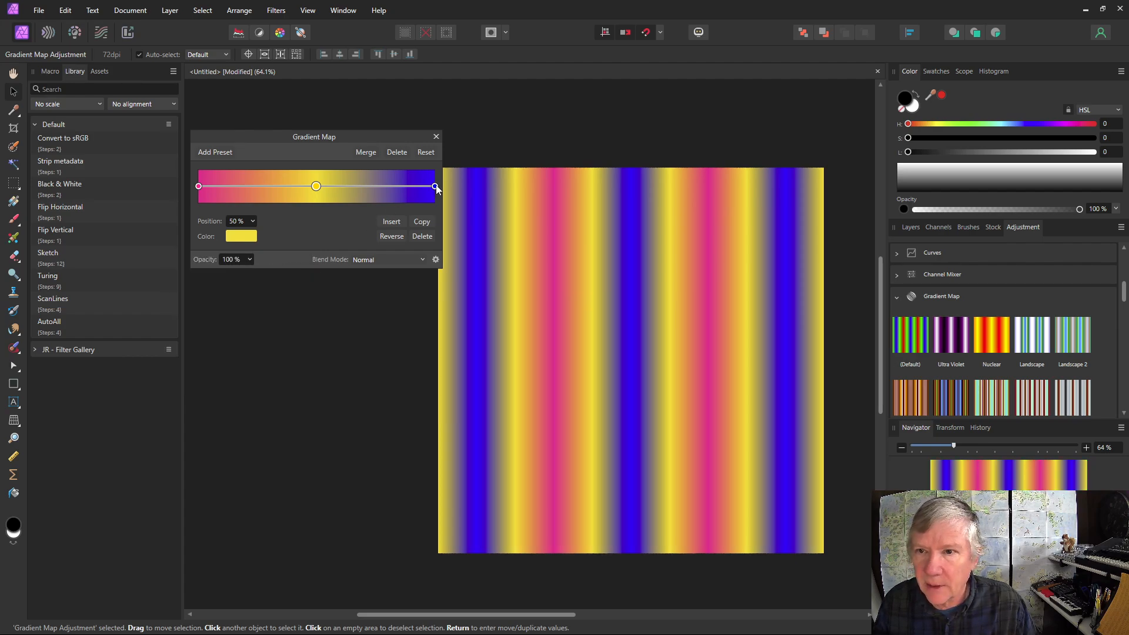
click(436, 186)
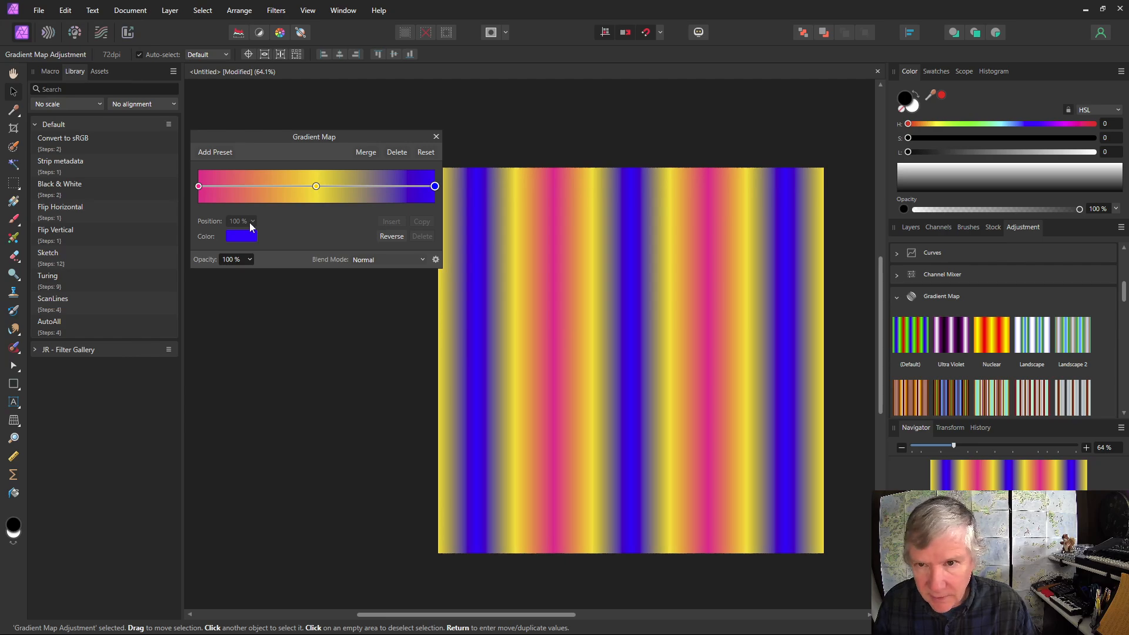
click(240, 237)
click(274, 317)
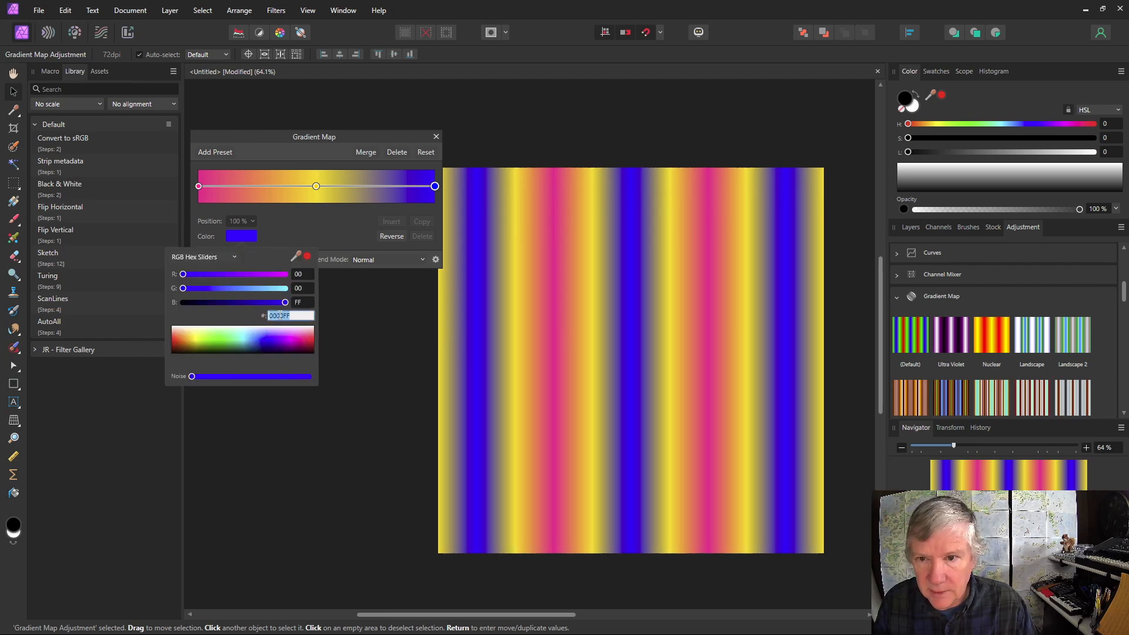
text(21b)
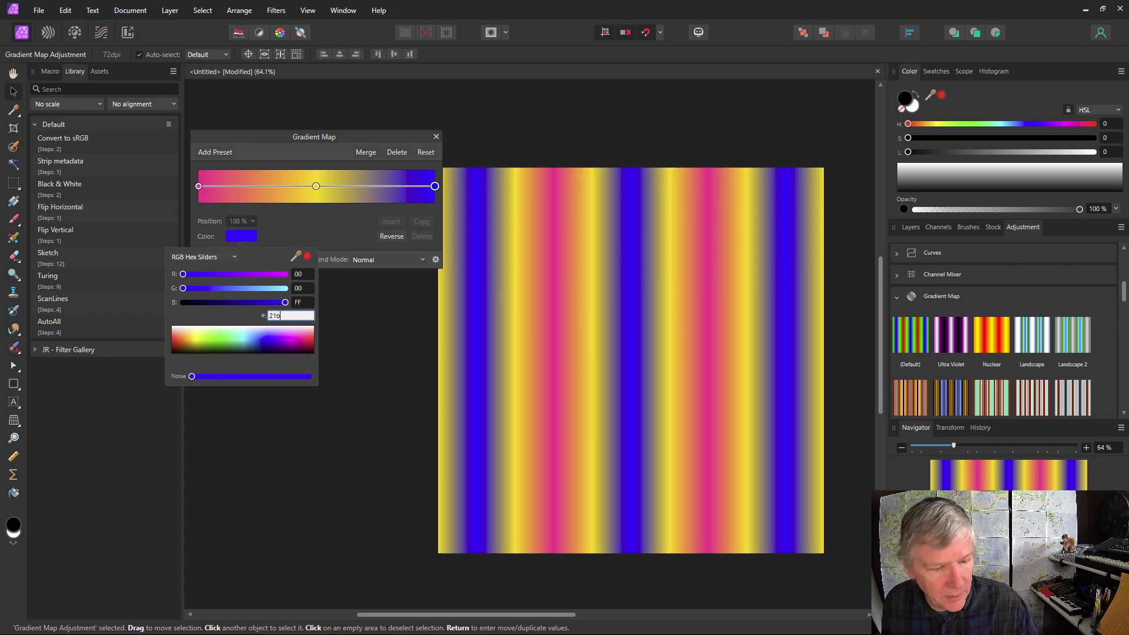
text(1ff)
key(Return)
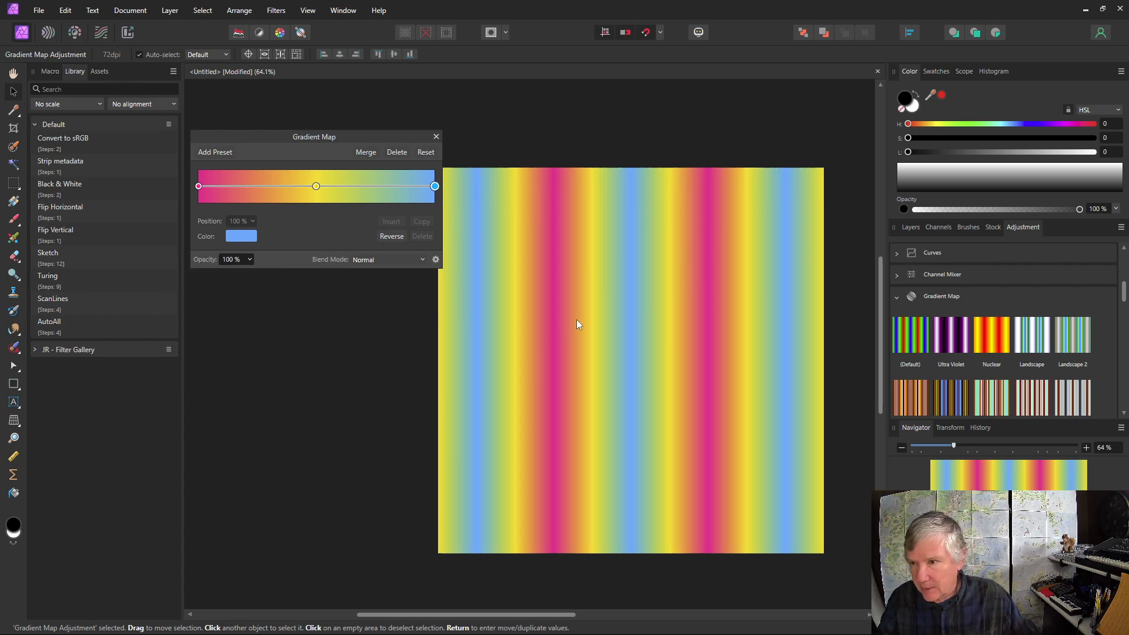
Open the Procedural Texture layer's settings and add one [0,1] range input and one [-1,1] range input
click(911, 227)
double_click(914, 308)
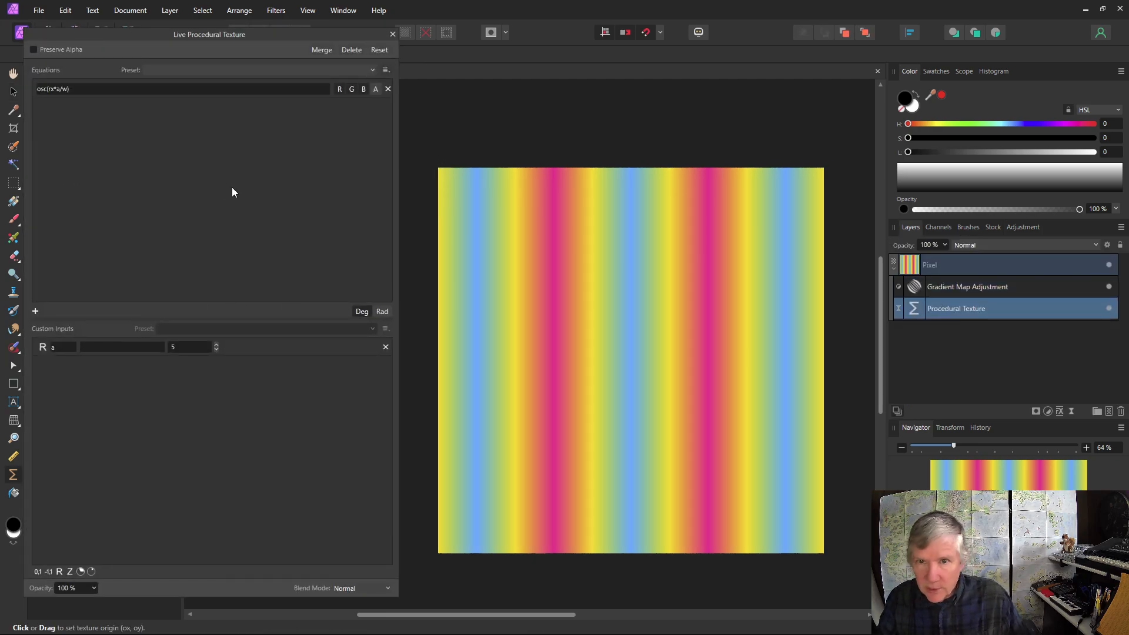
click(76, 89)
click(87, 91)
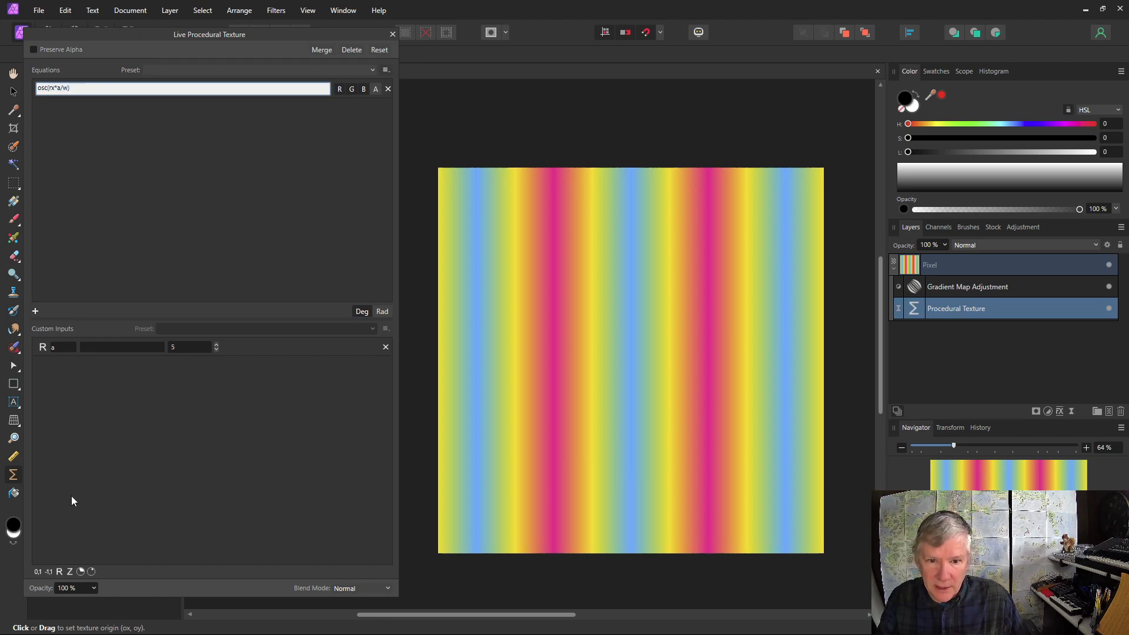
click(37, 571)
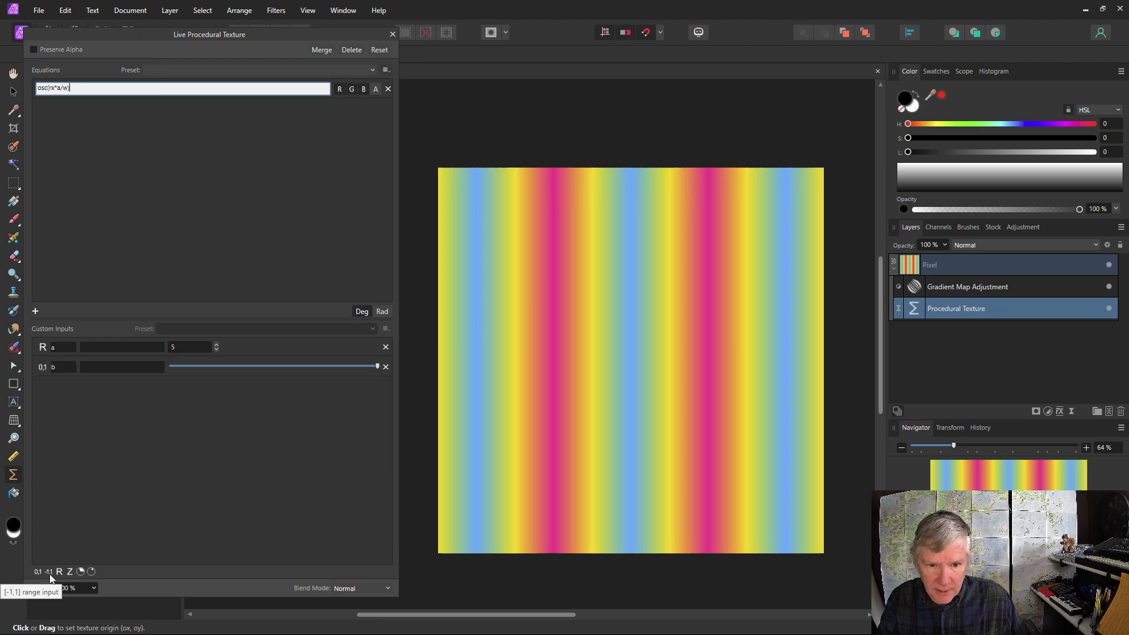
click(48, 571)
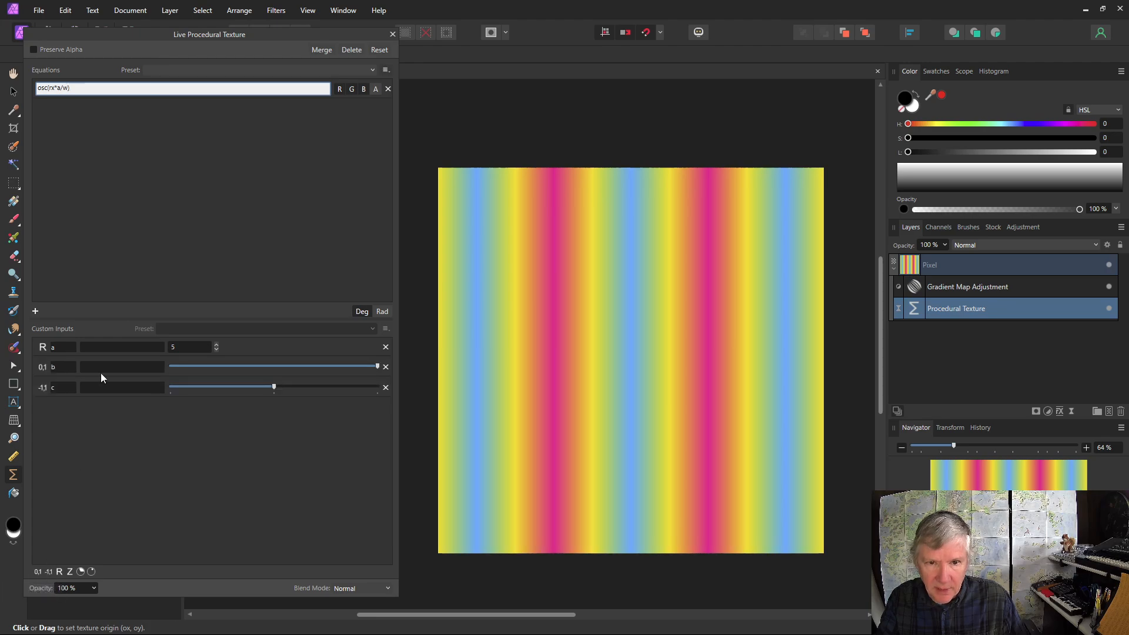
Rename the [0,1] range input to i, and describe input a as Scale and input i as Fader
click(60, 367)
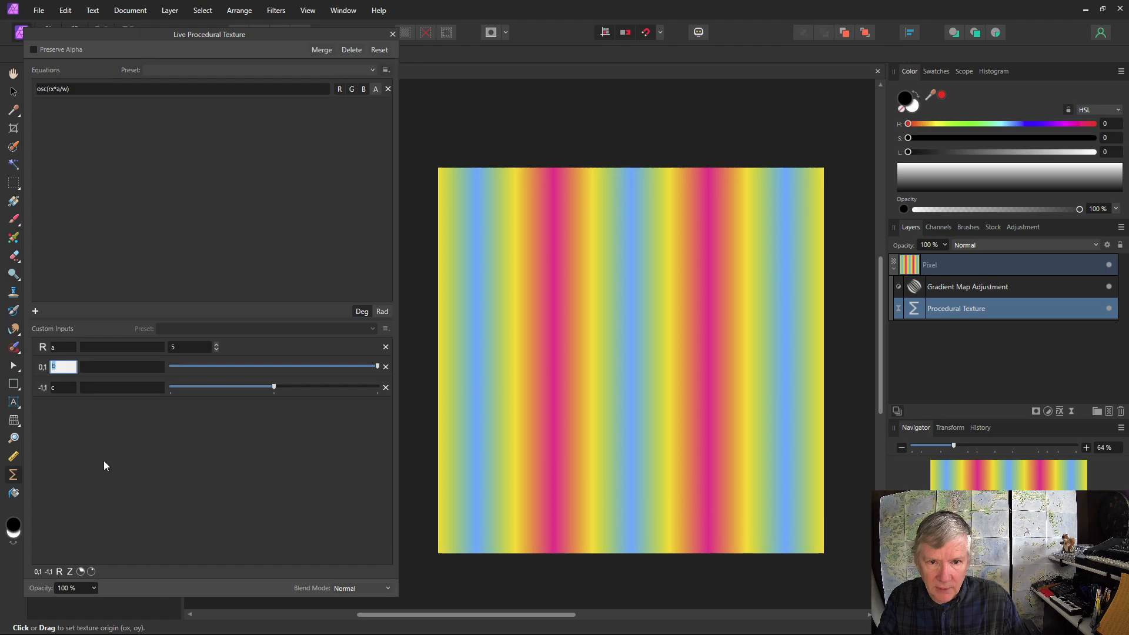
click(103, 348)
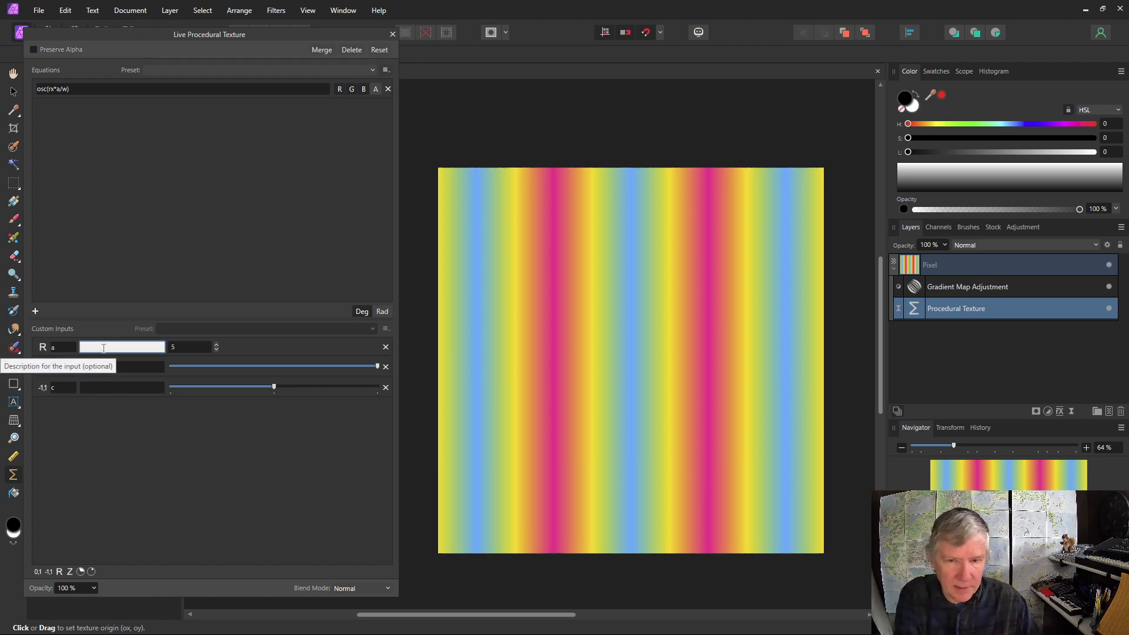
text(Scale)
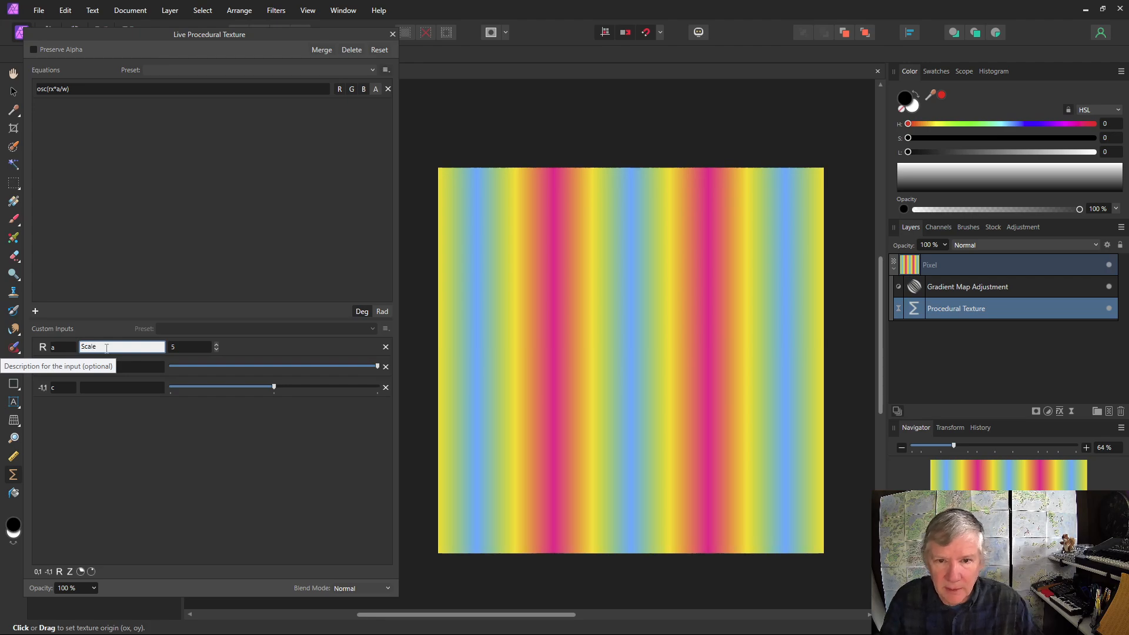
click(120, 367)
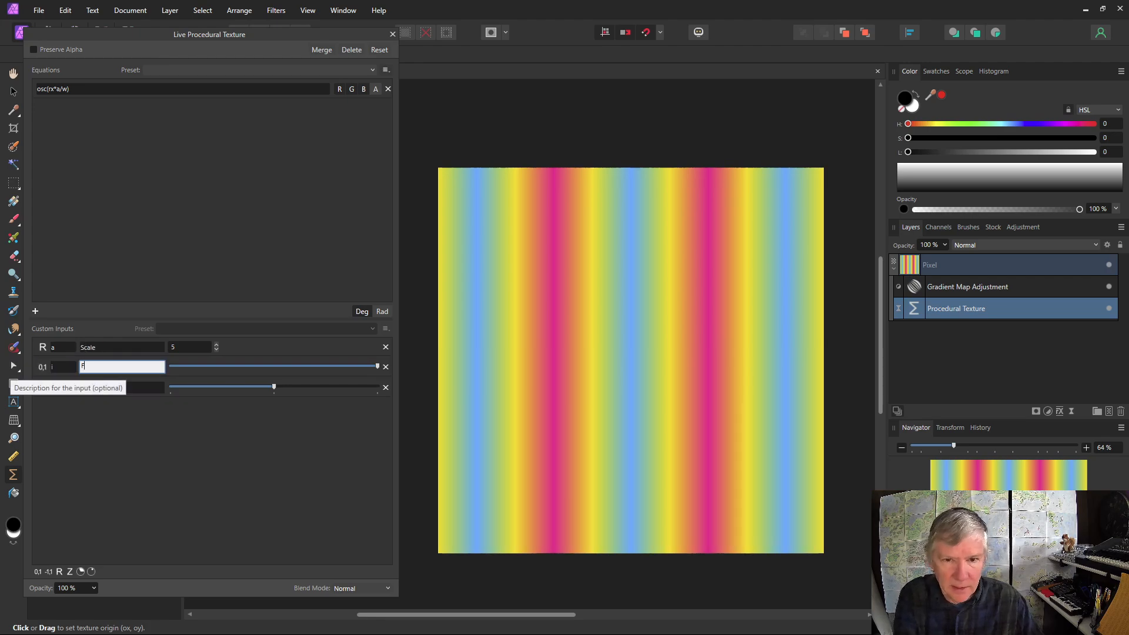
text(Fader)
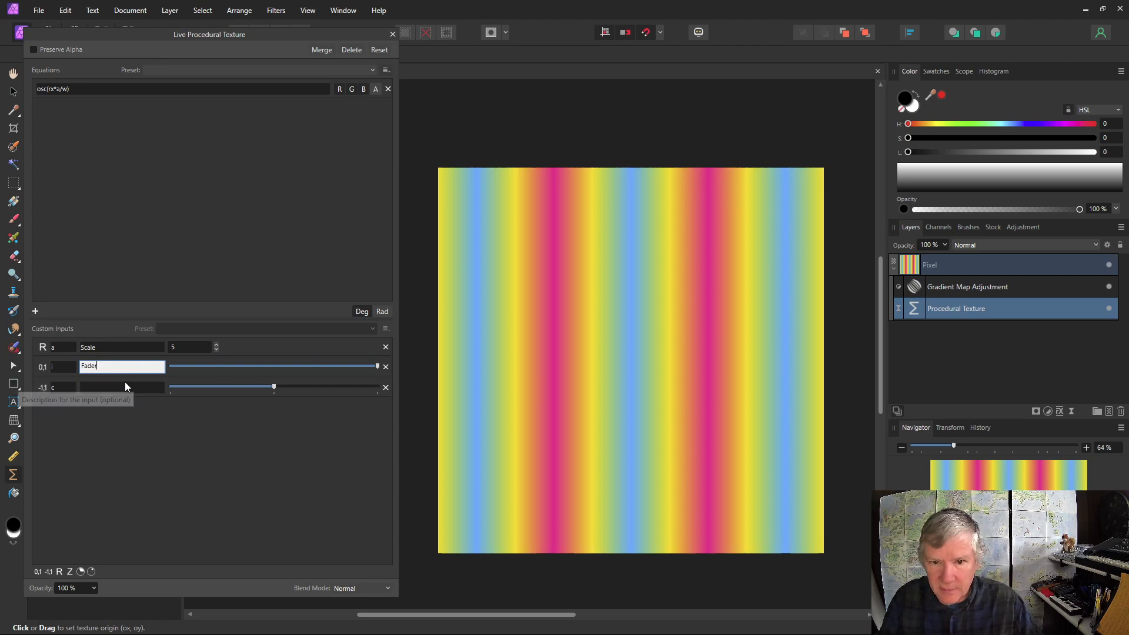
Rename the [-1,1] range input to of and give it the description Offset
click(125, 388)
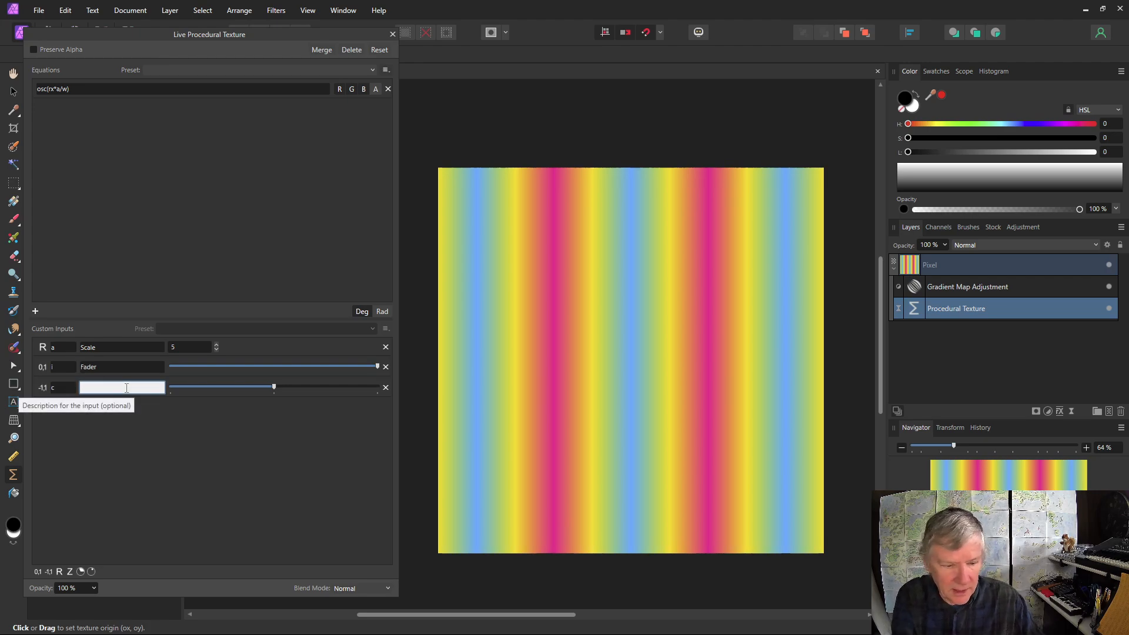
click(59, 388)
text(of)
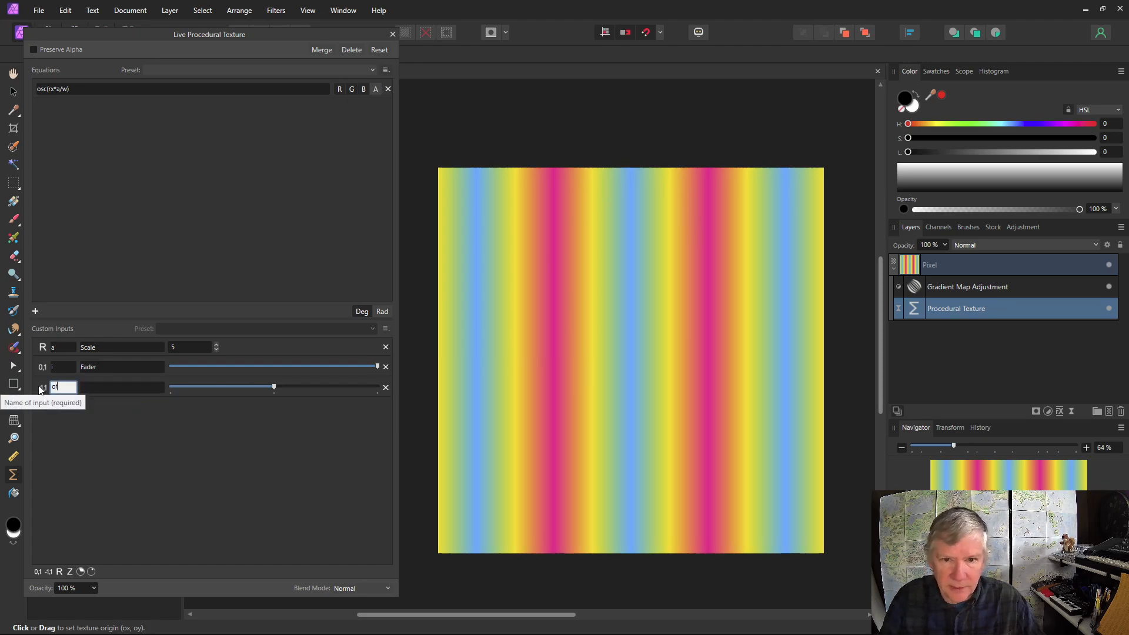
click(122, 390)
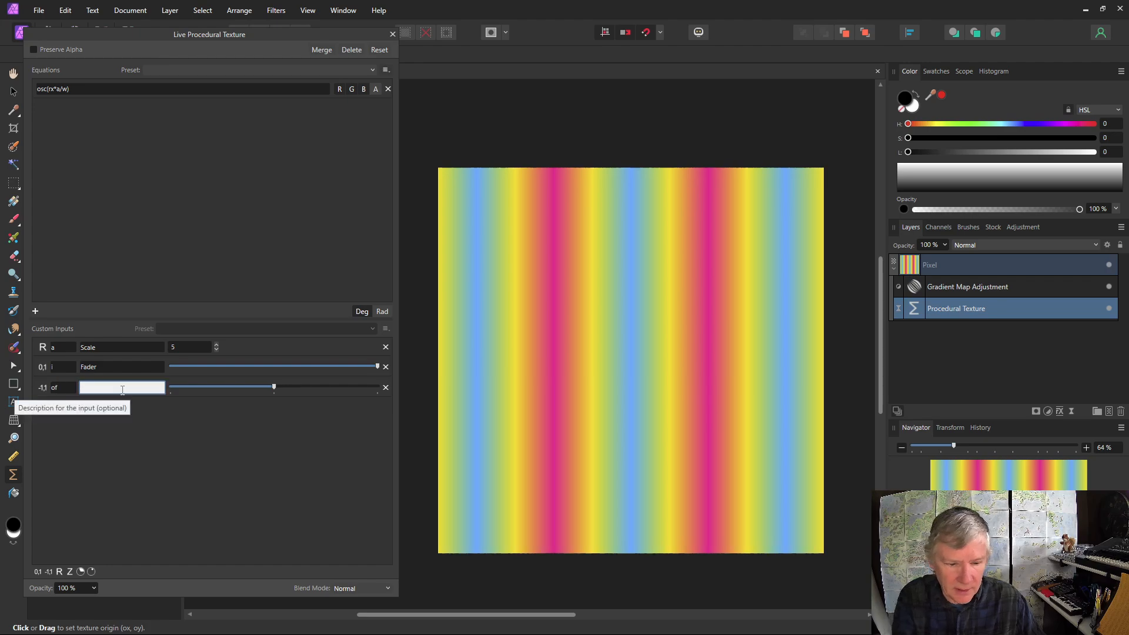
text(Offset)
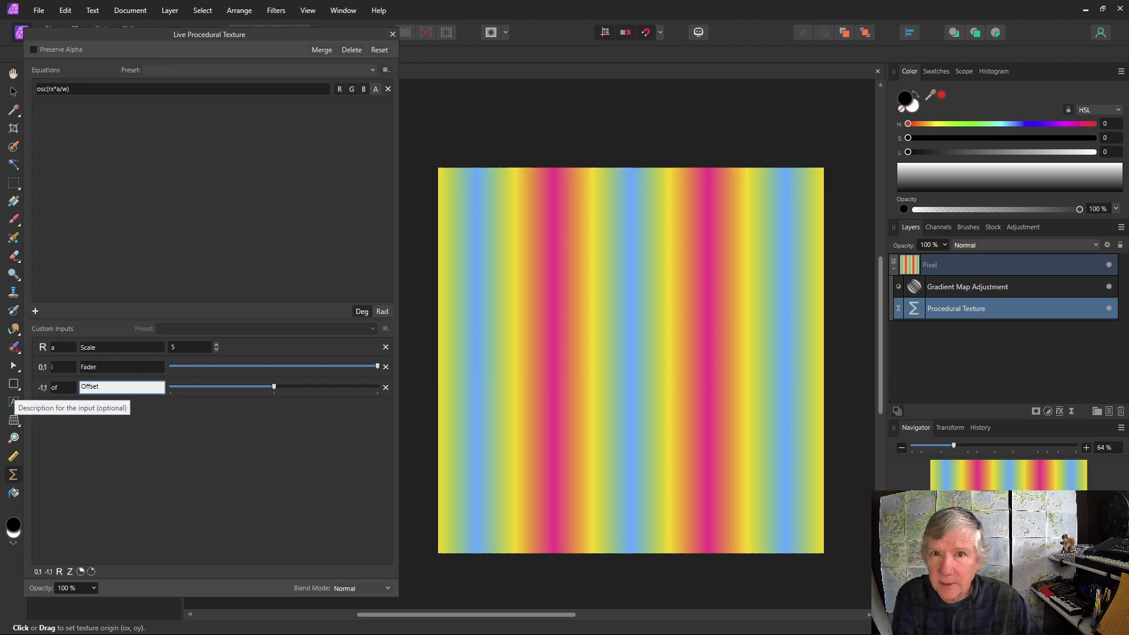
click(212, 464)
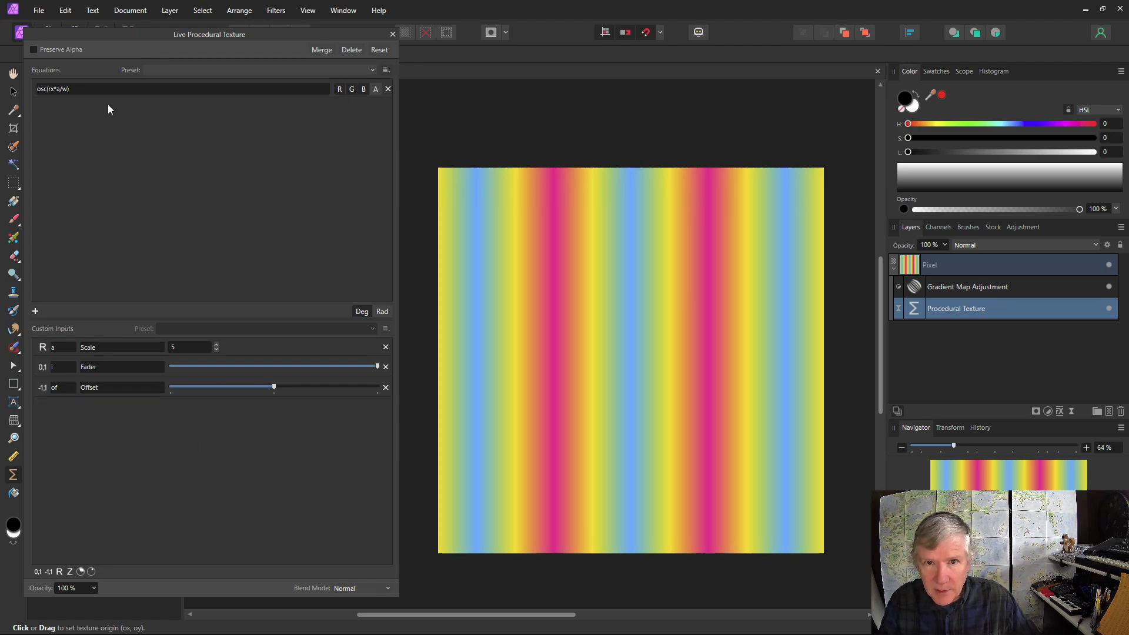
Extend the texture equation to osc(rx*a/w)*i+of and lower the Fader to a little over half
click(75, 91)
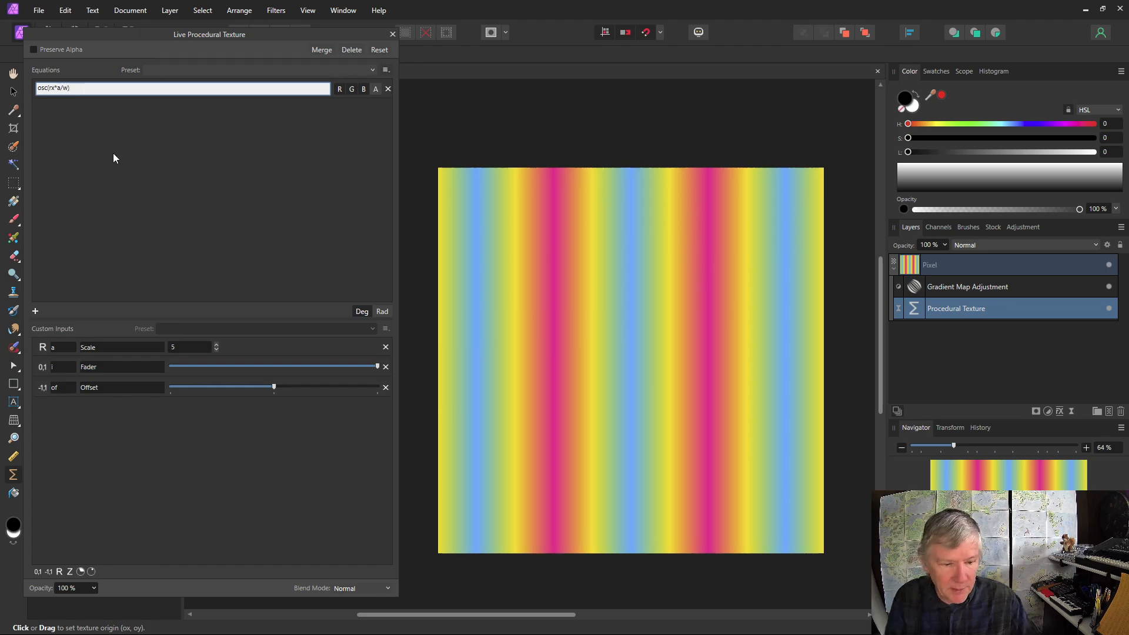
text(*i+of)
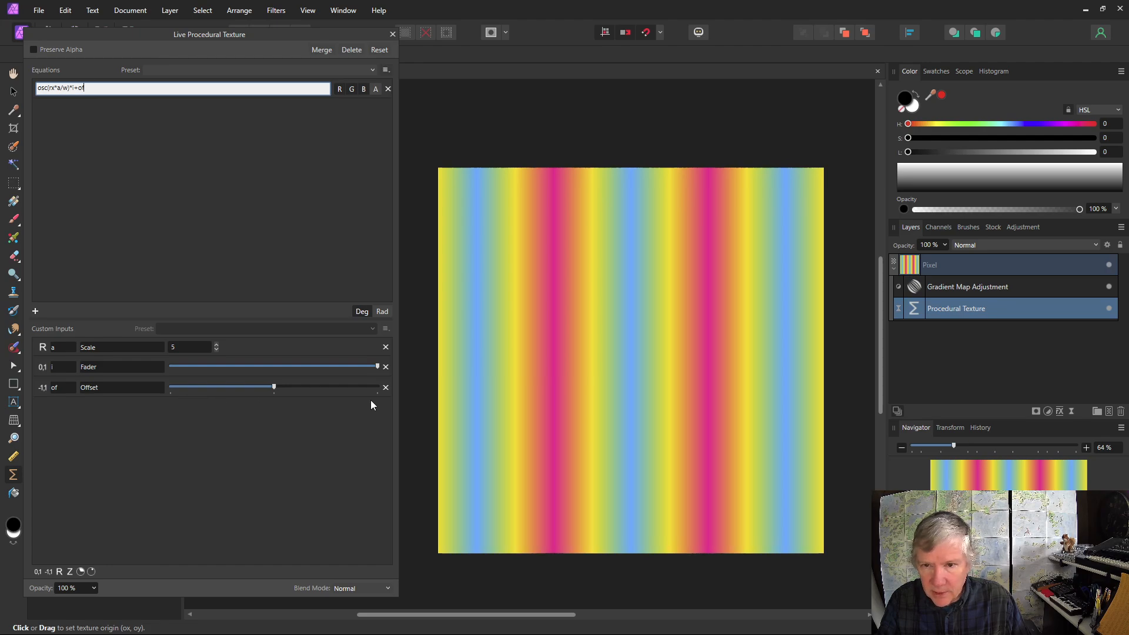
click(166, 190)
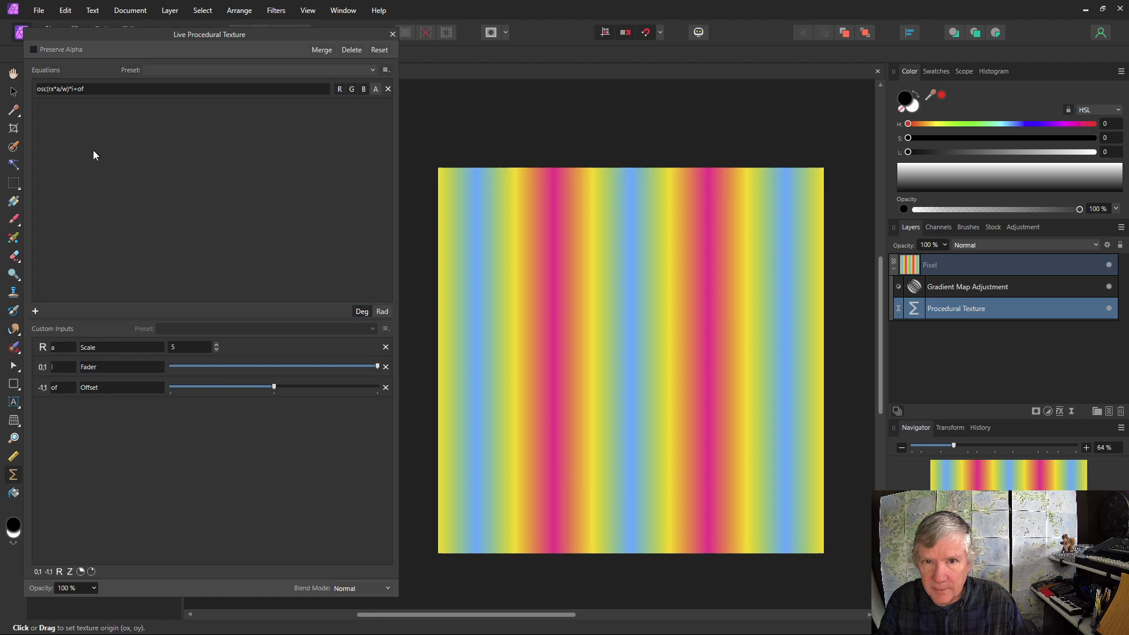
drag(377, 367, 276, 397)
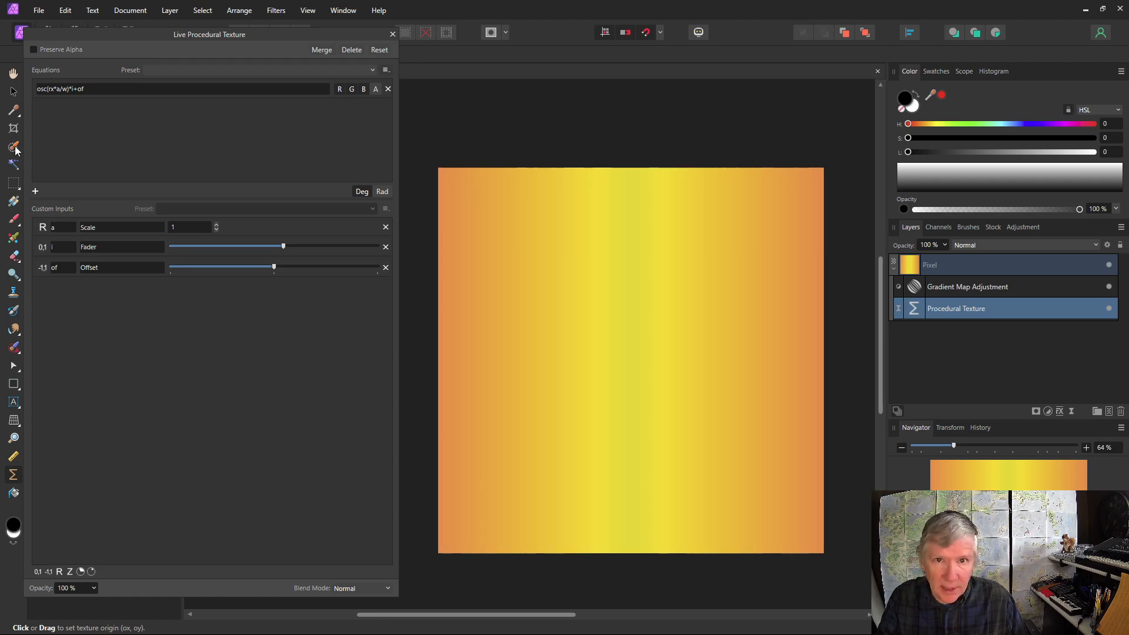
Change the texture equation to osc(ry*a/w+osc(rx*a/w))*i+of
click(68, 89)
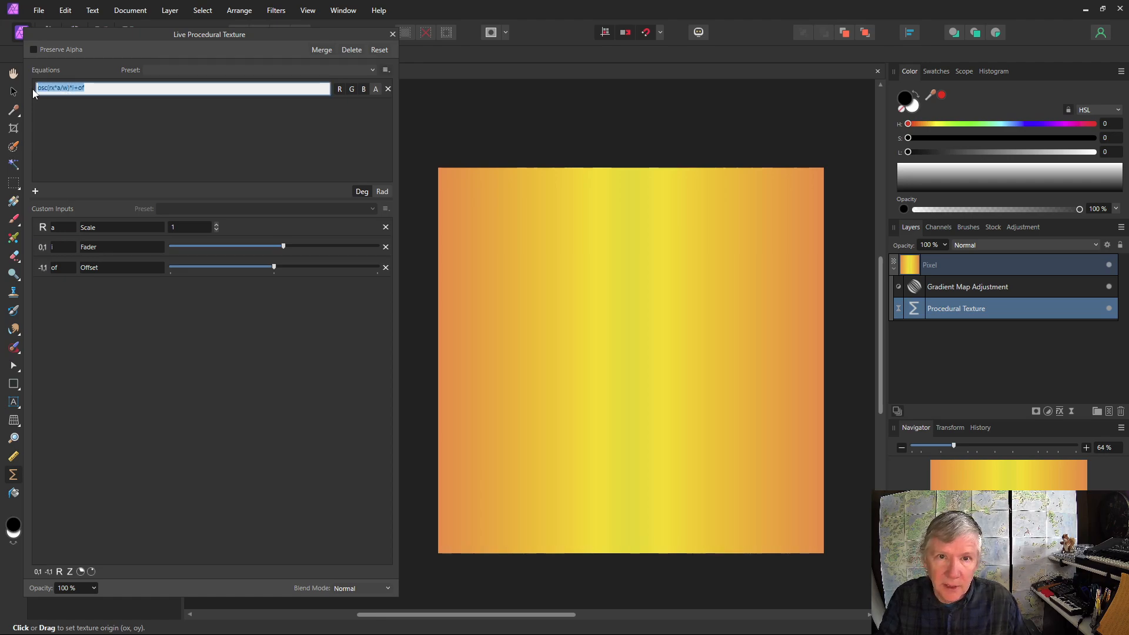
click(39, 89)
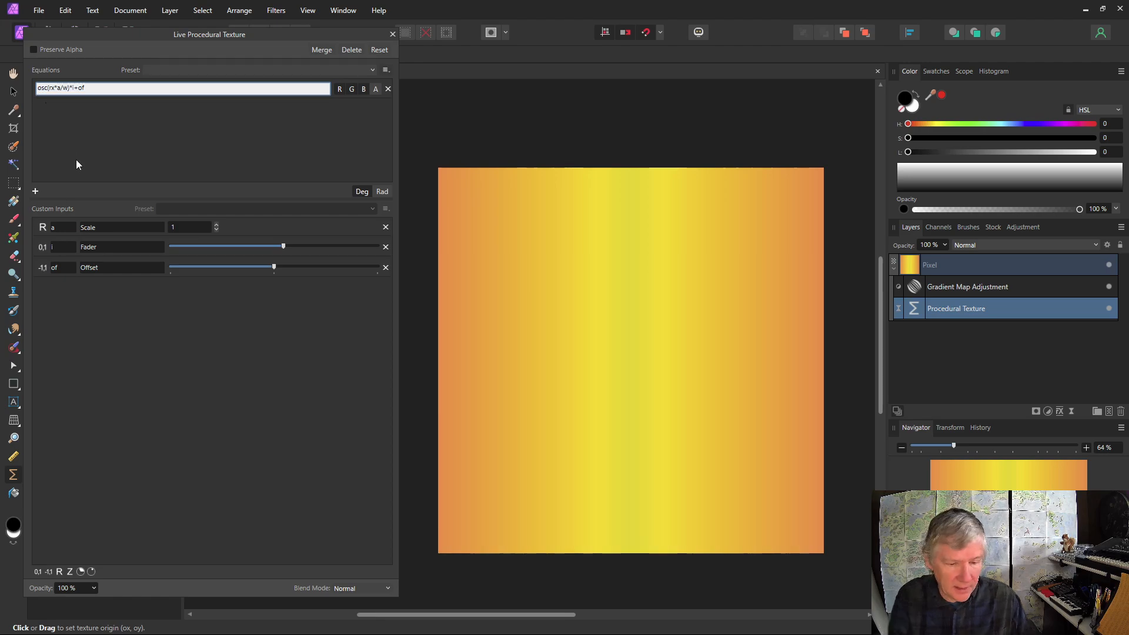
text(osc)
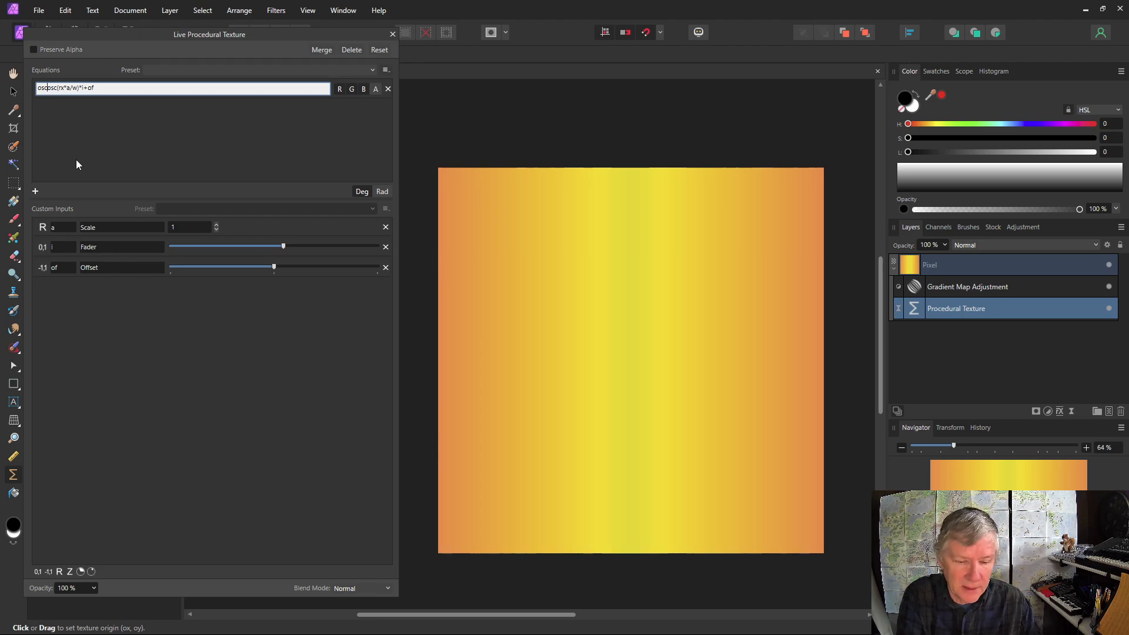
text((ry)
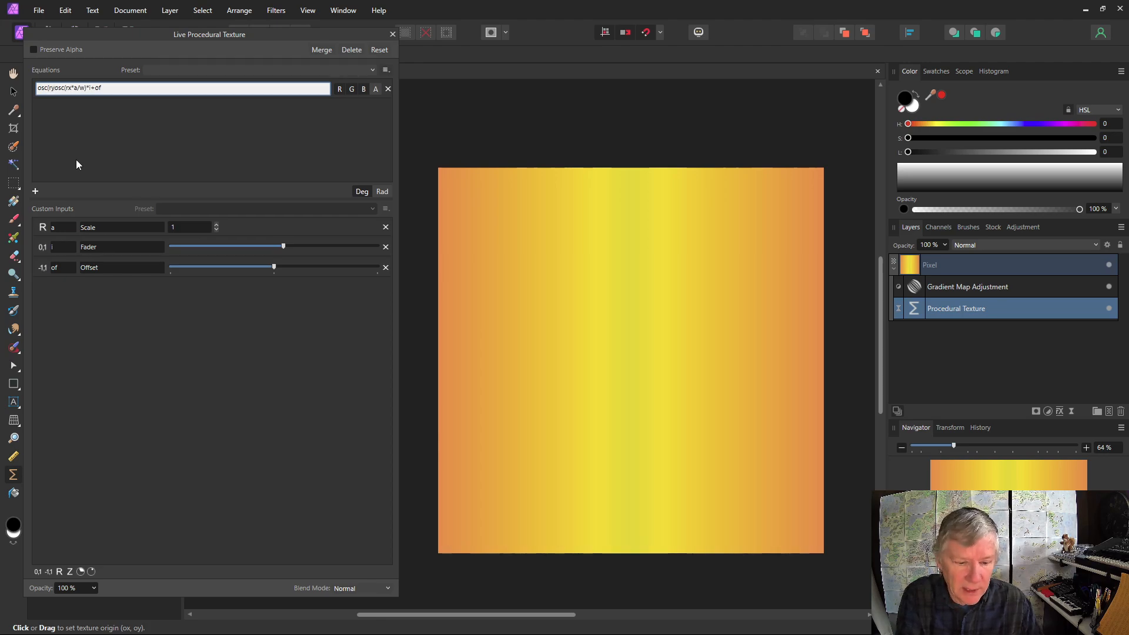
text(*a/w)
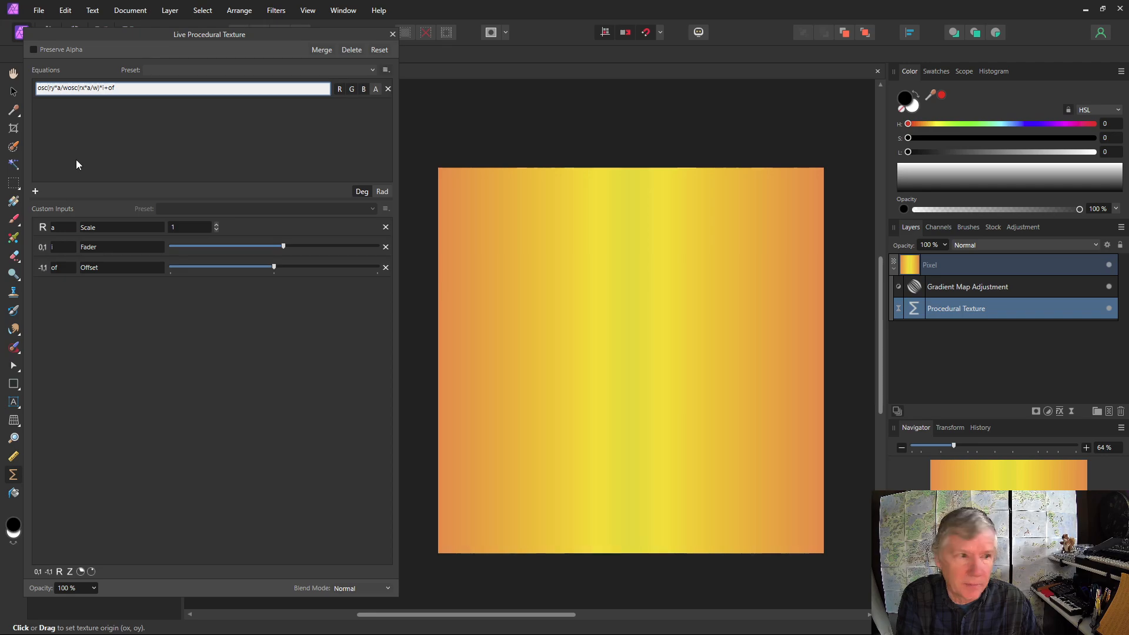
text()+)
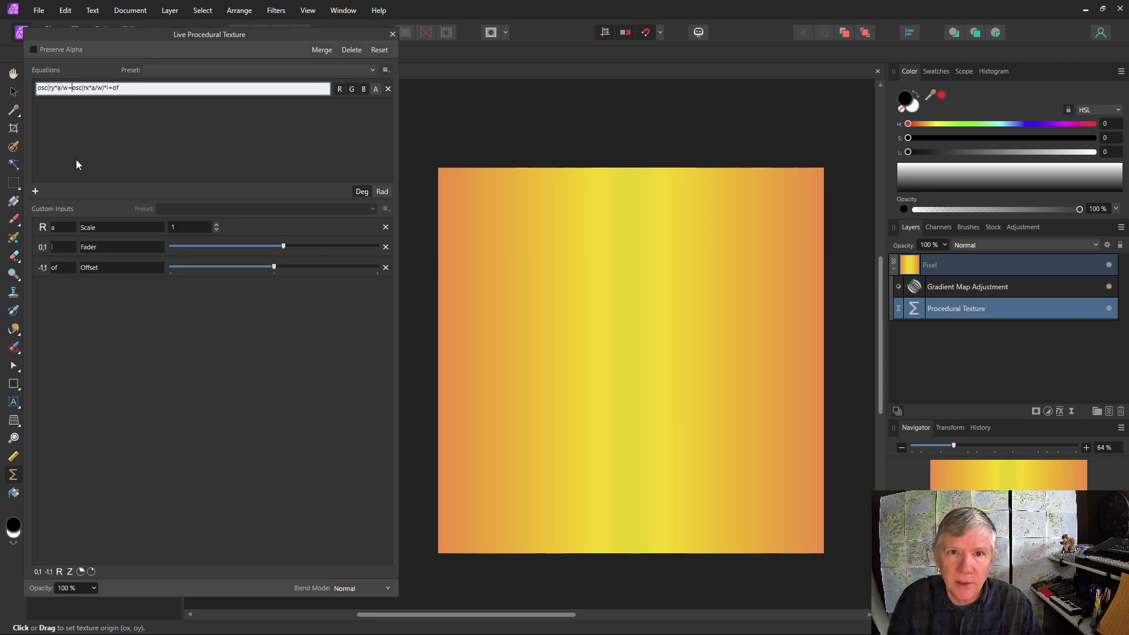
click(105, 89)
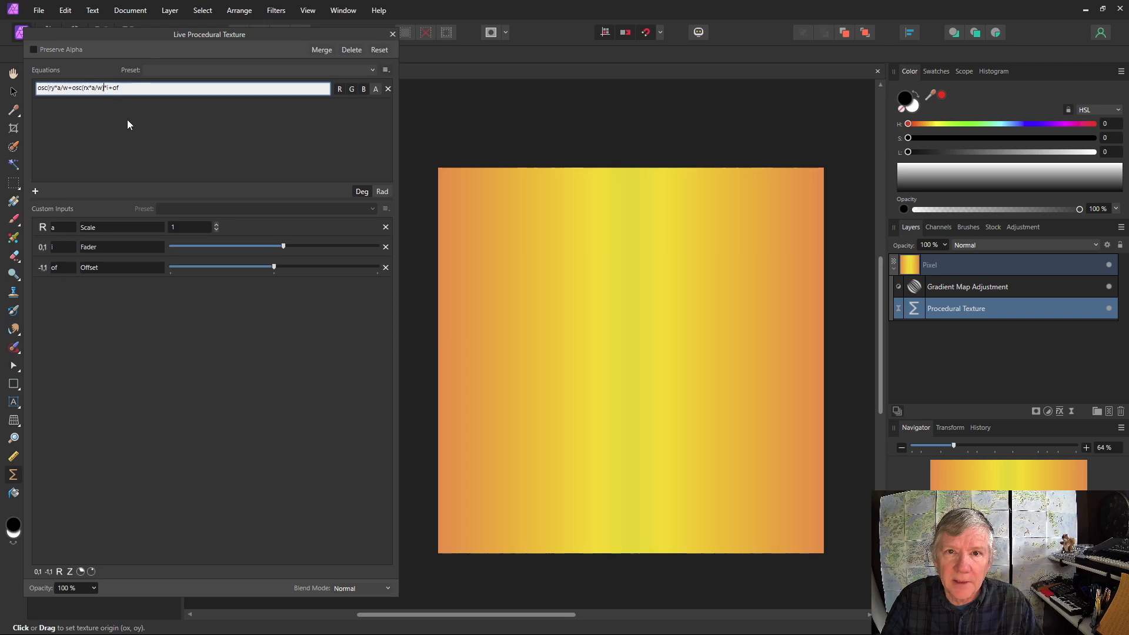
text())
key(Return)
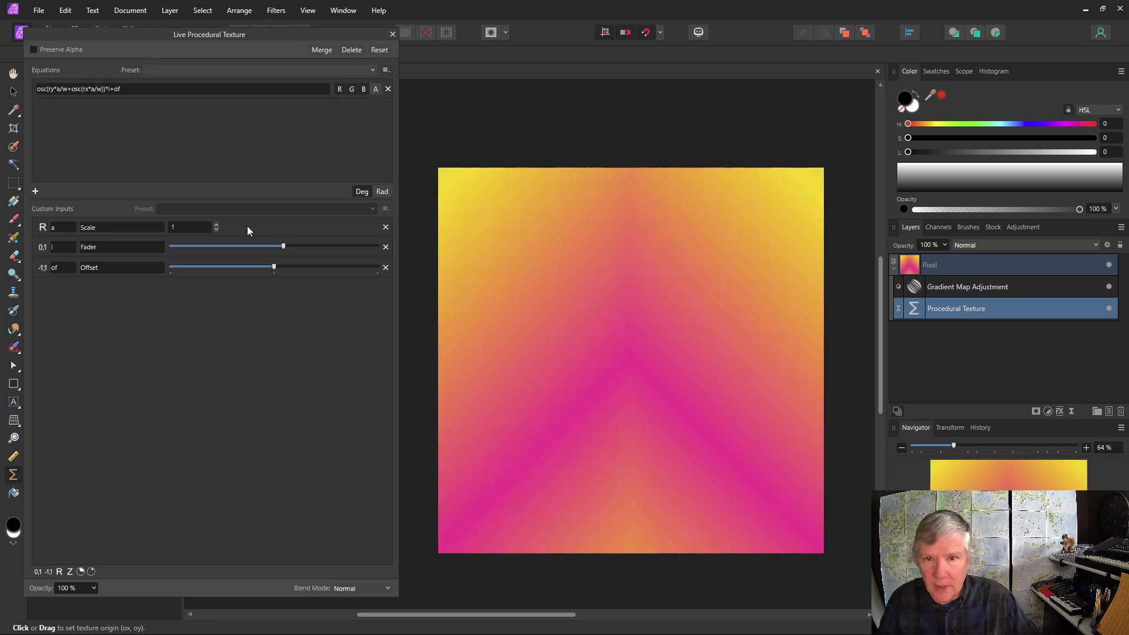
Raise the texture's Scale input to 7
click(217, 224)
click(217, 224)
click(216, 225)
click(216, 224)
click(217, 224)
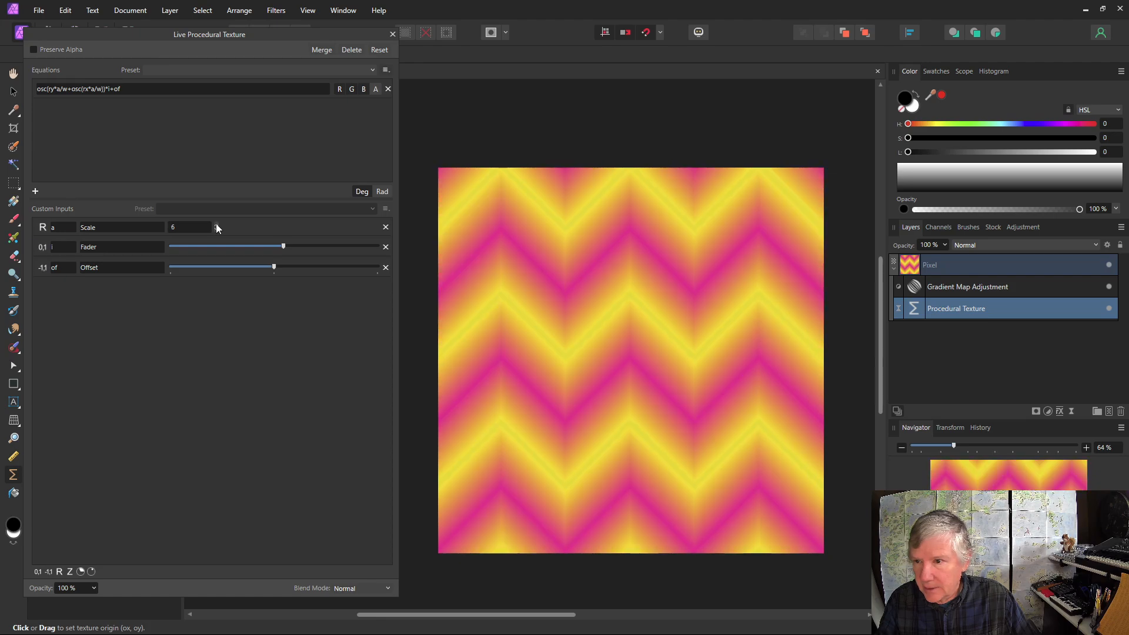
click(217, 224)
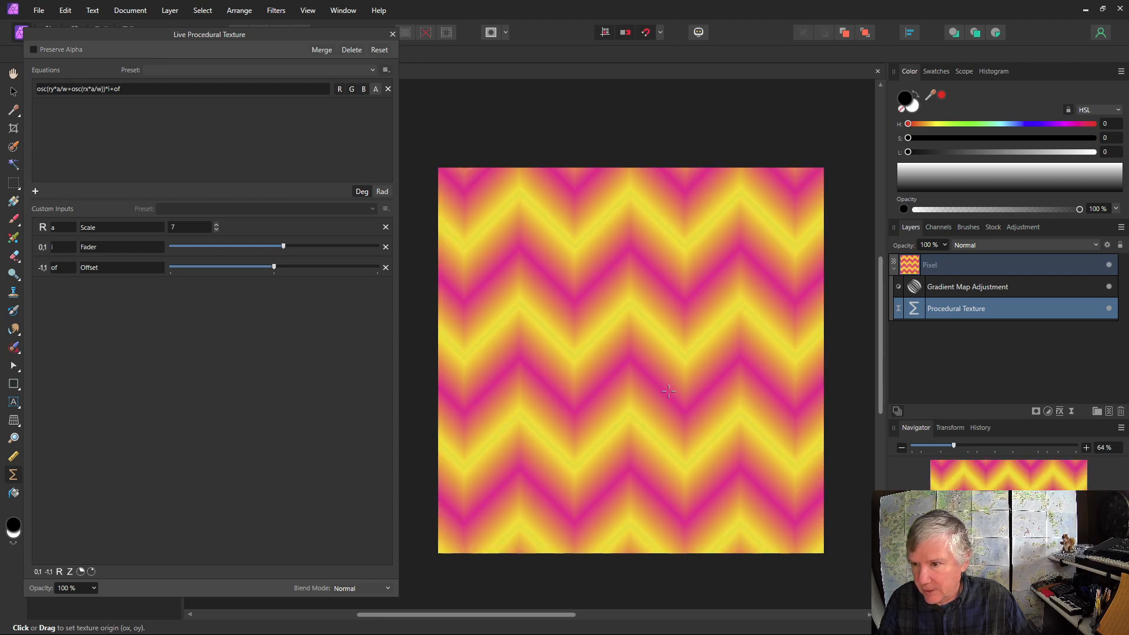
Lower the Fader to about a third and reduce the Scale to 5
drag(284, 247, 237, 247)
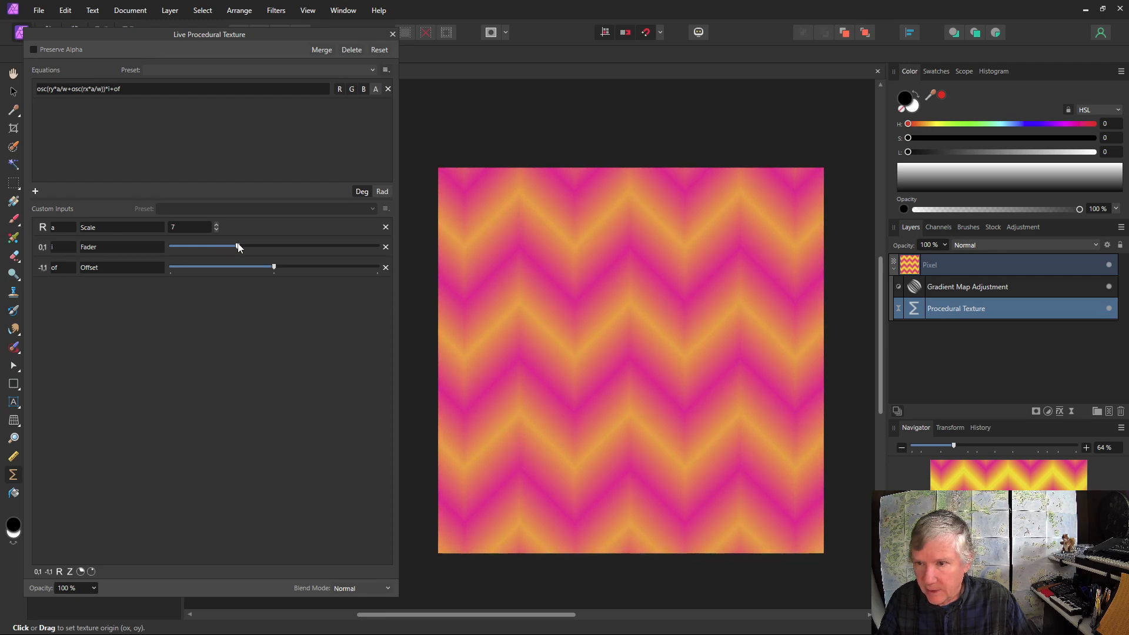
click(217, 230)
click(217, 230)
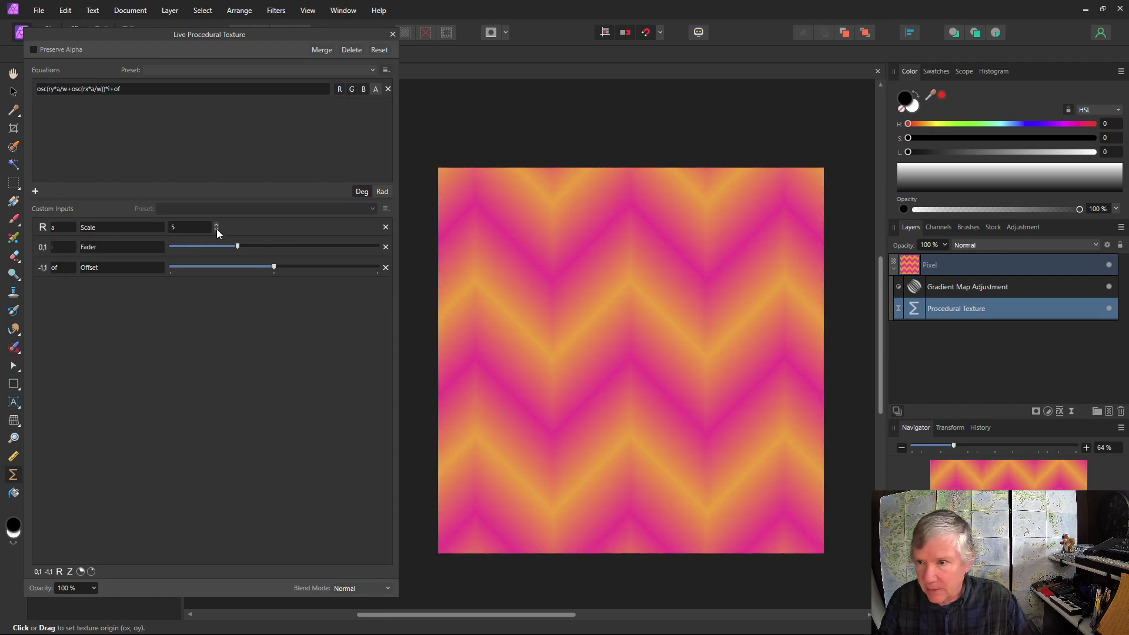
Reduce the texture's Scale input to 2 and shift the texture origin on the canvas
click(217, 230)
click(217, 230)
click(217, 230)
drag(428, 342, 500, 321)
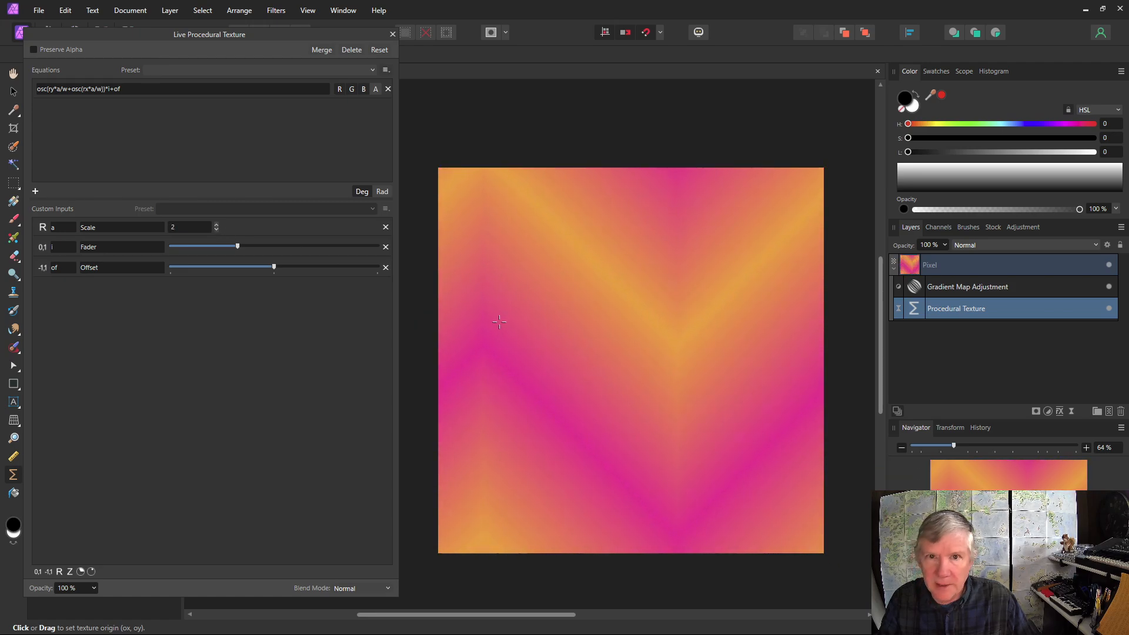
Change the inner osc function of the equation to oscsc and move the texture origin toward the canvas's lower right
click(81, 90)
click(81, 89)
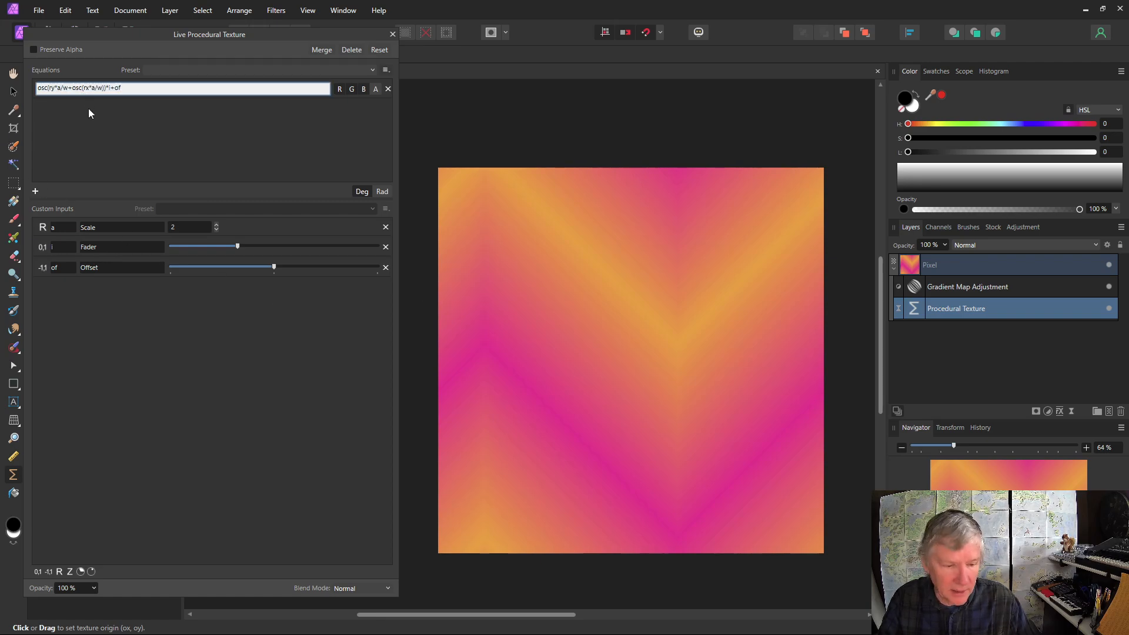
text(sc)
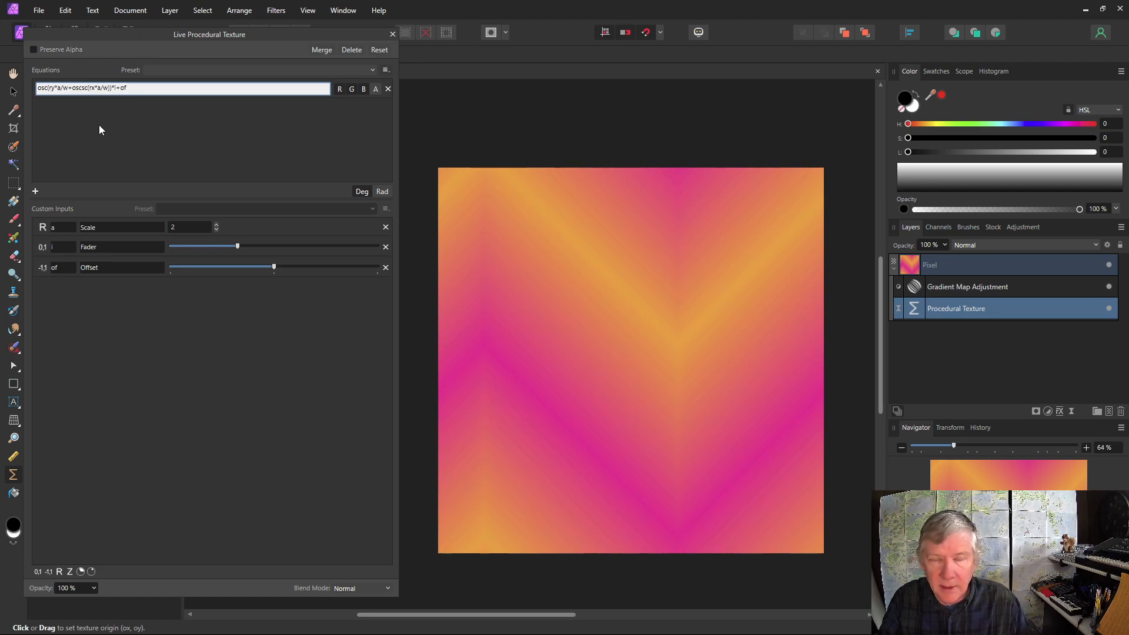
key(Return)
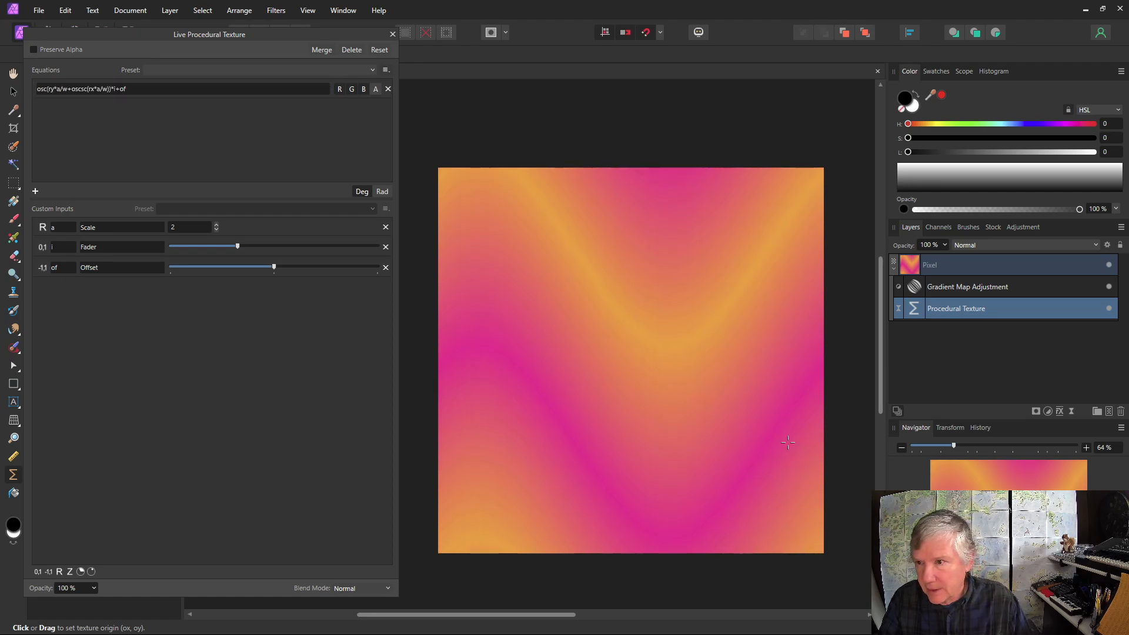
drag(788, 443, 867, 549)
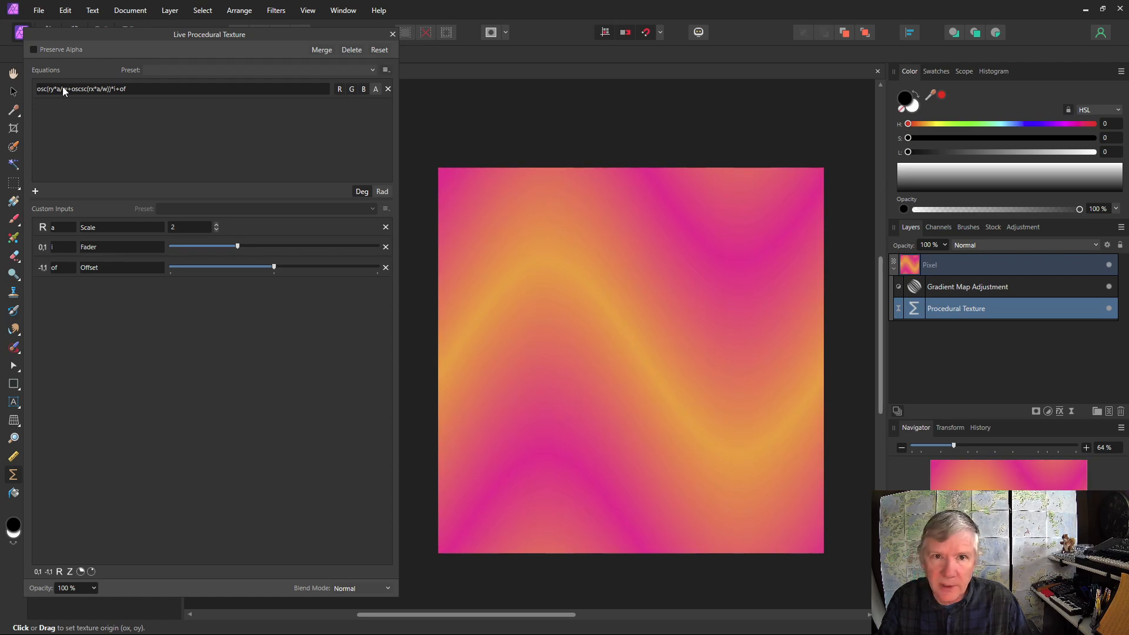
Change the outer function too, making the equation oscsc(ry*a/w+oscsc(rx*a/w))*i+of, and nudge the texture origin slightly
click(46, 88)
click(47, 88)
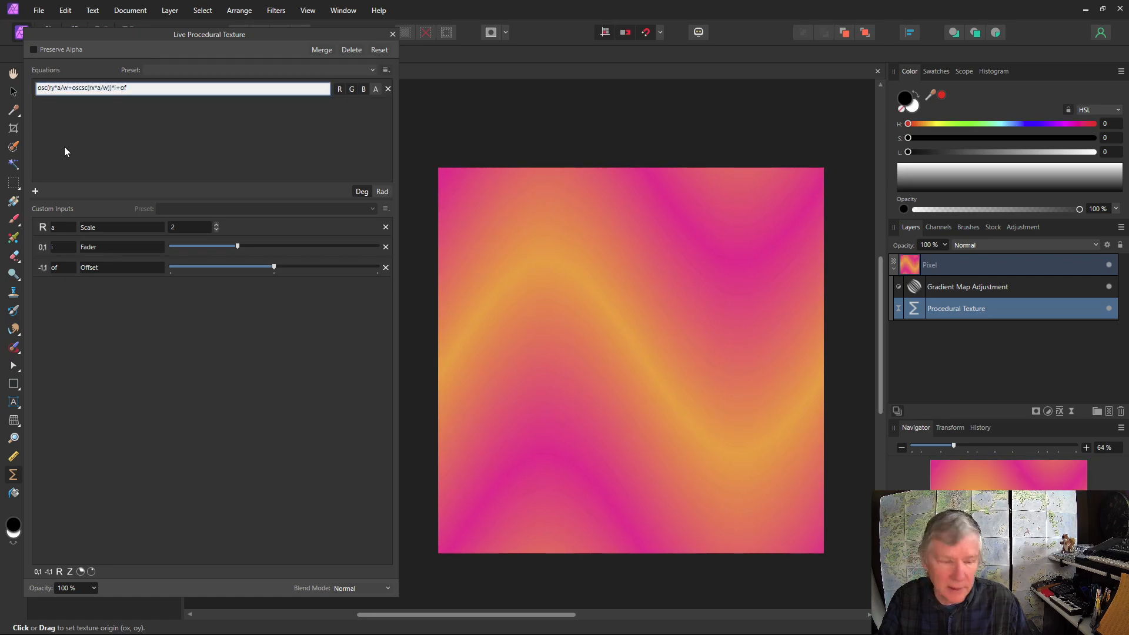
text(sc)
key(Return)
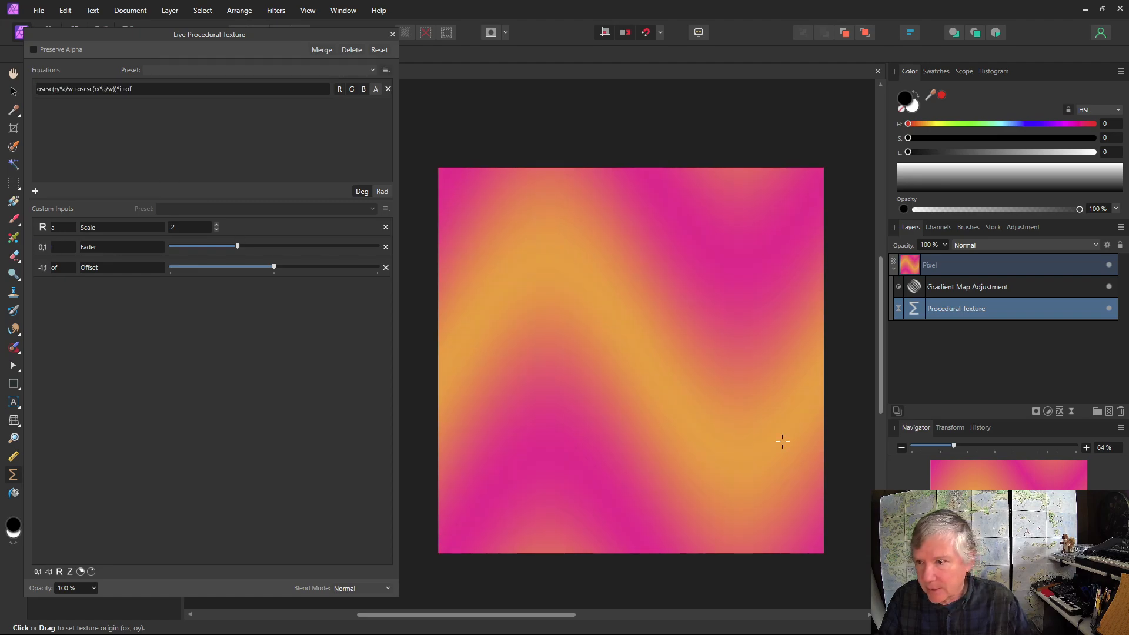
mouse_move(688, 451)
mouse_down()
mouse_move(570, 406)
mouse_move(693, 453)
mouse_up()
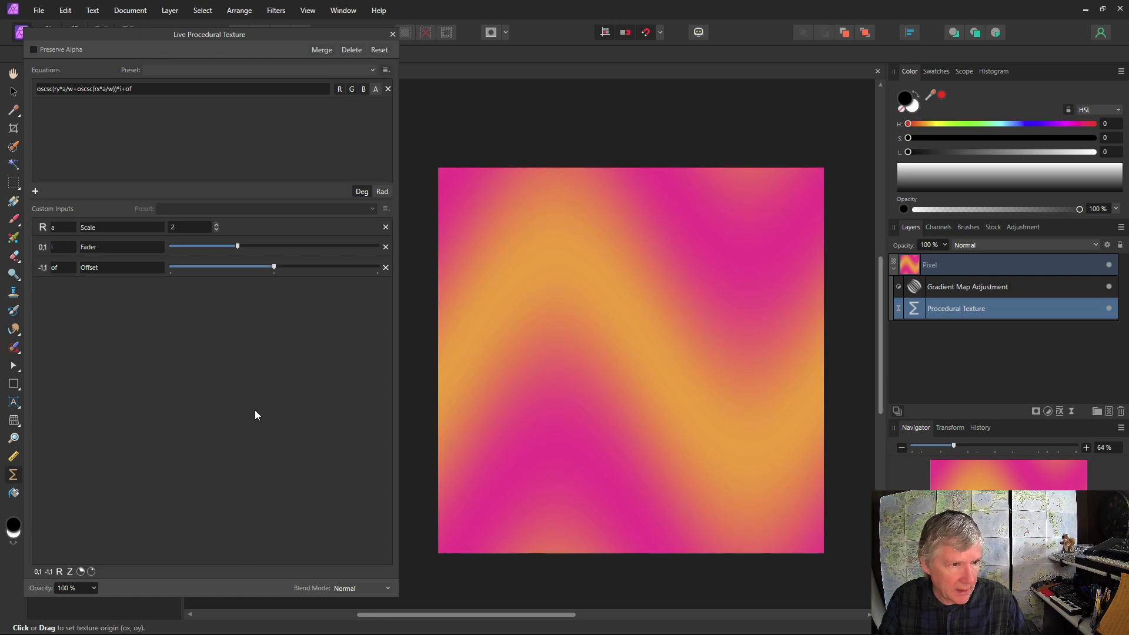
Add a real-number custom input b described as Wavelength and set it to 1
click(60, 571)
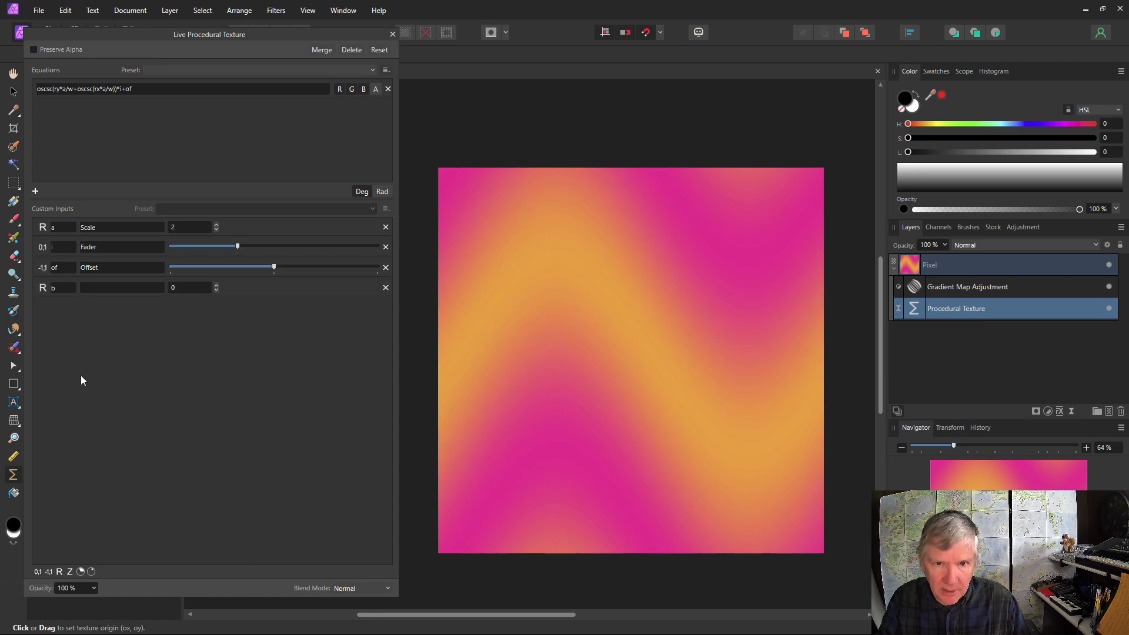
click(112, 287)
text(Wa)
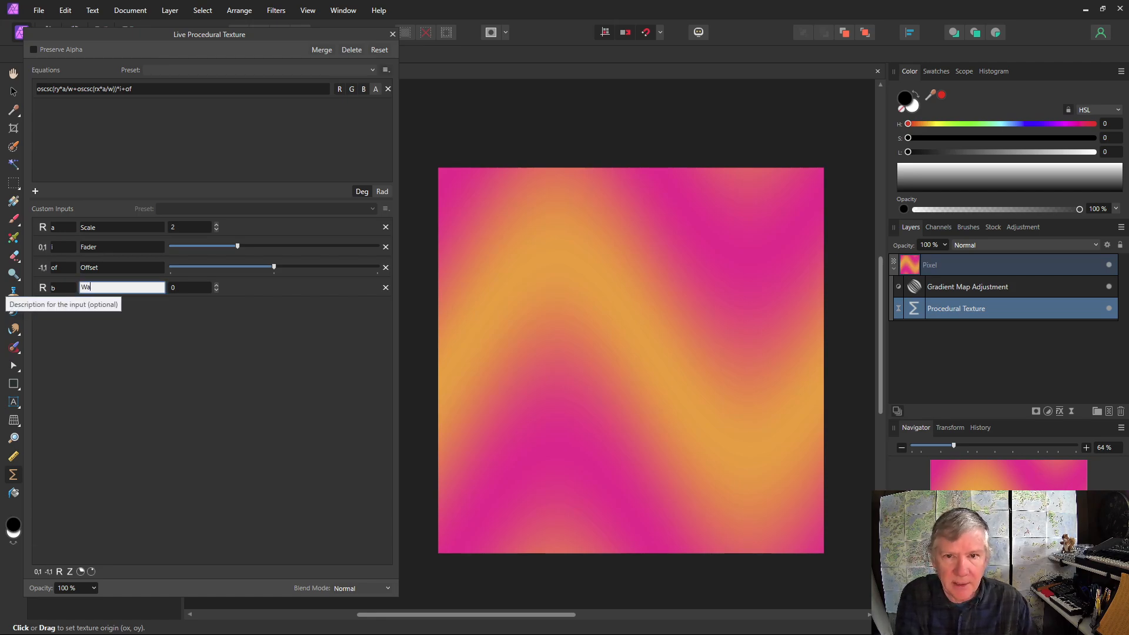
text(vele)
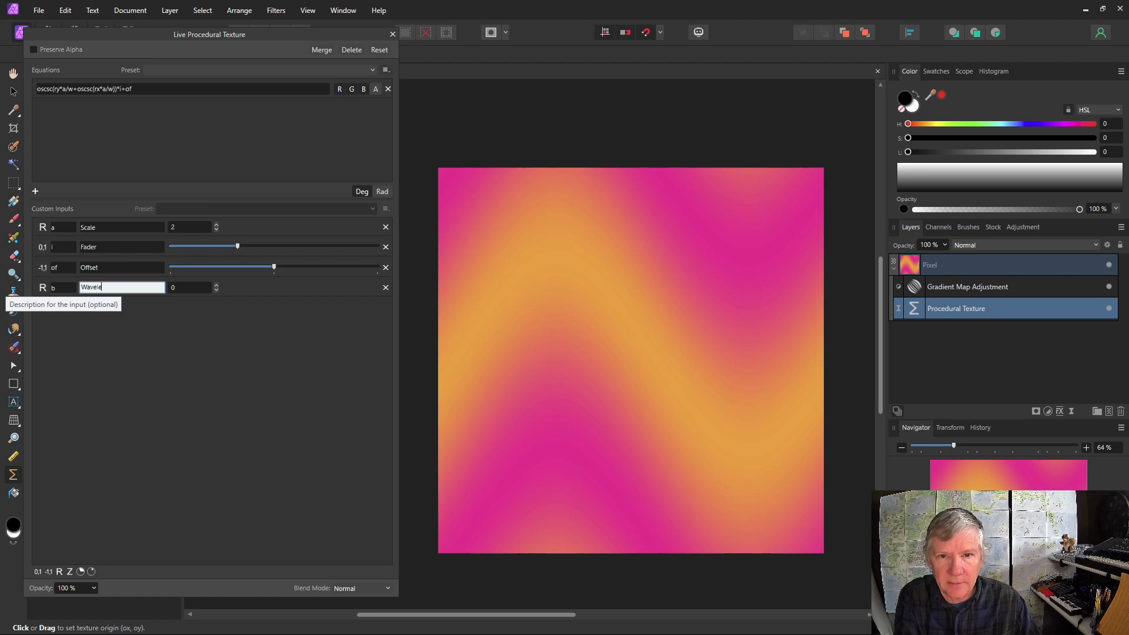
text(ngth)
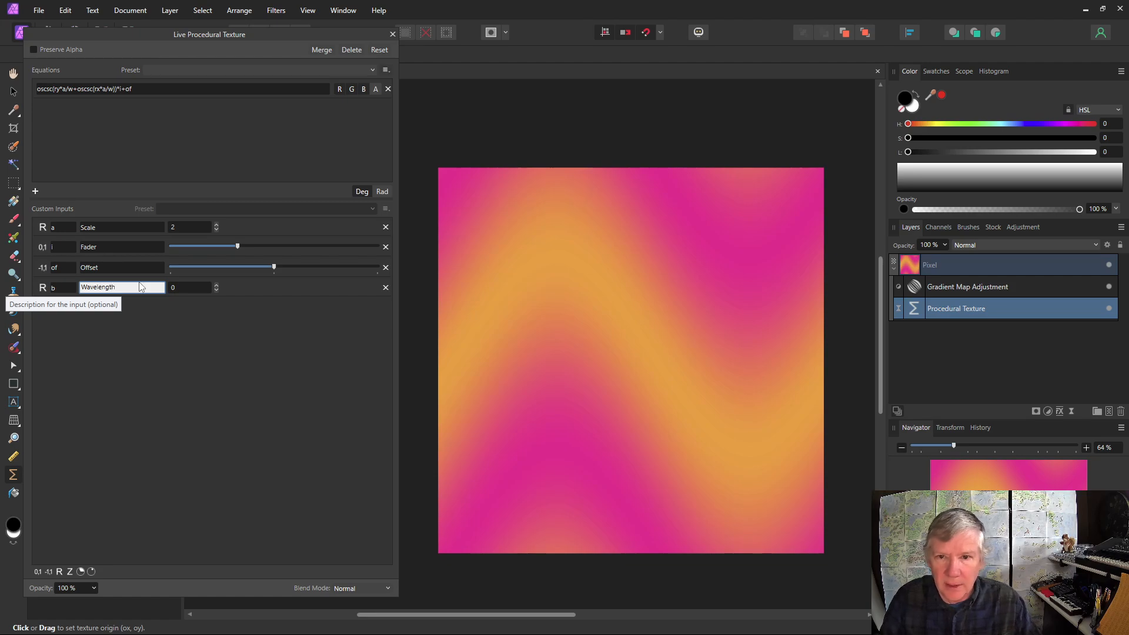
click(216, 284)
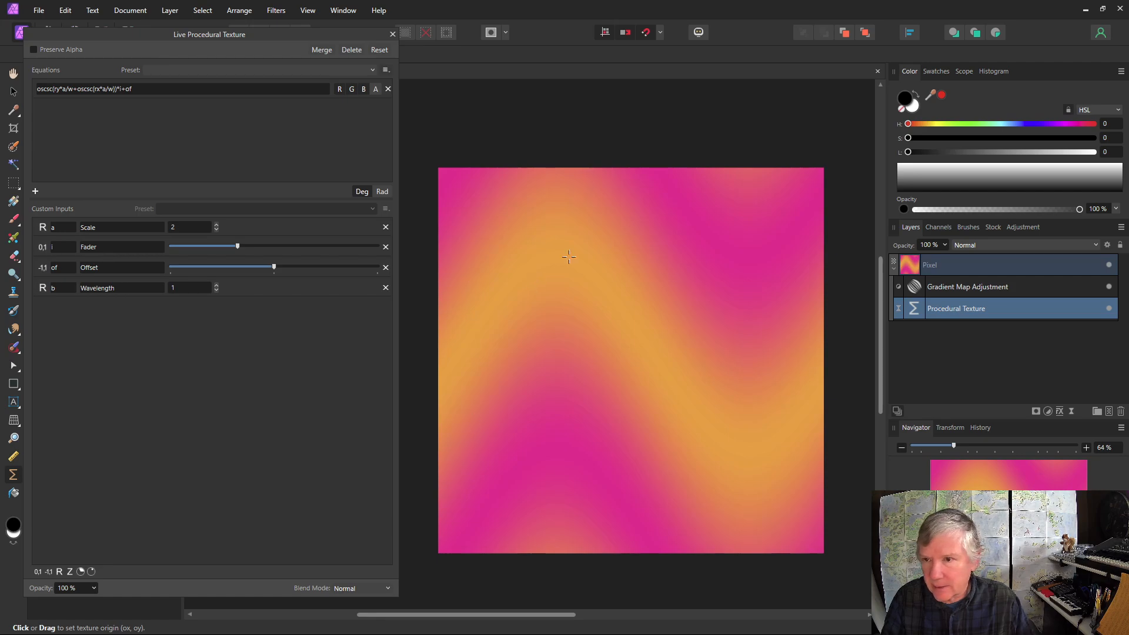
Raise the texture's Scale input to 6
click(216, 225)
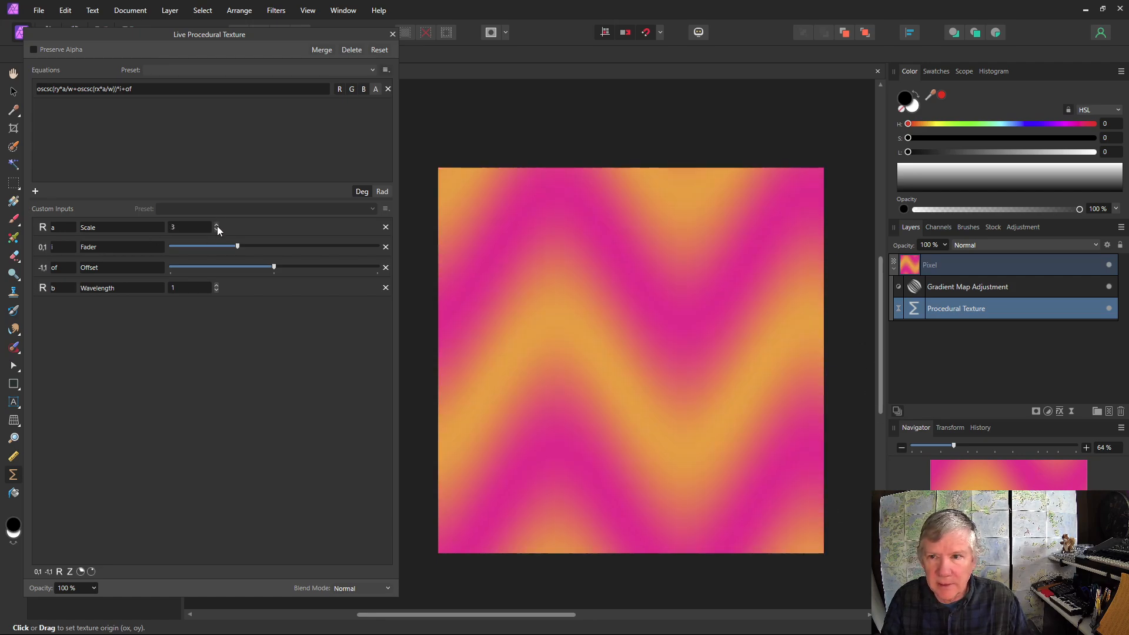
click(217, 225)
click(217, 225)
click(217, 225)
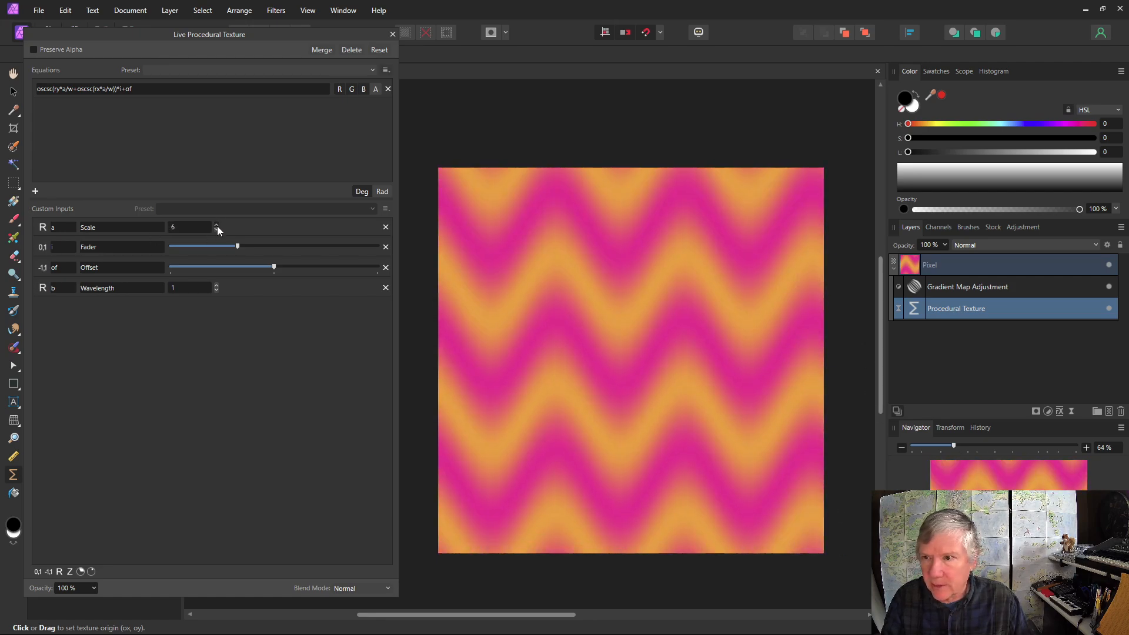
Divide the inner term by b, giving oscsc(ry*a/w+oscsc(rx*a/w/b))*i+of, and set Wavelength to 3
click(112, 89)
click(113, 89)
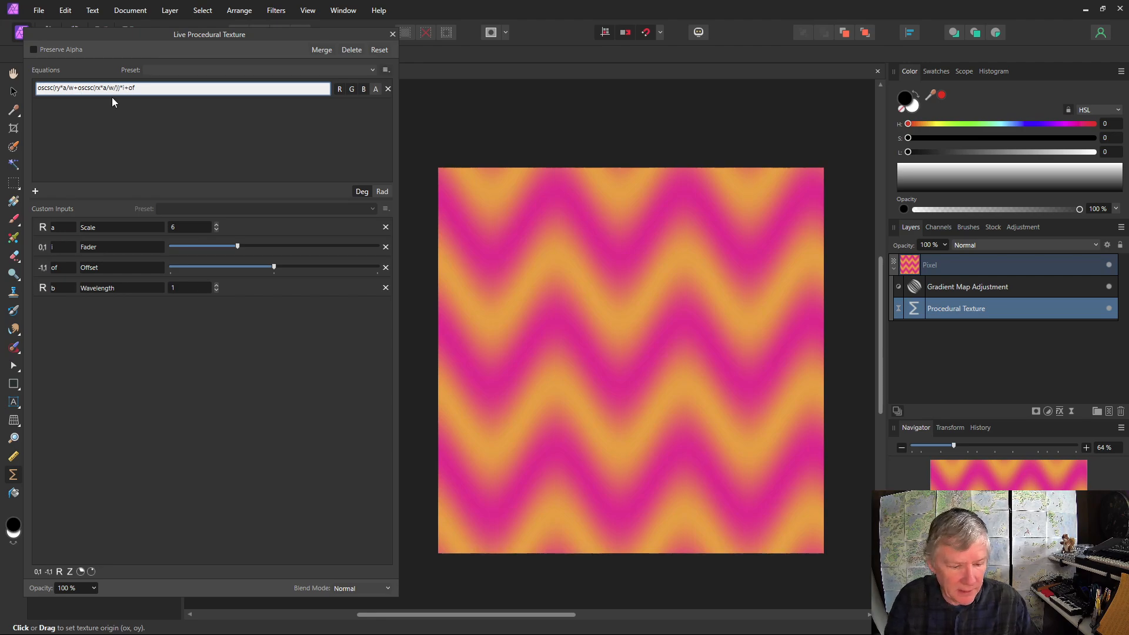
text(/b)
key(Return)
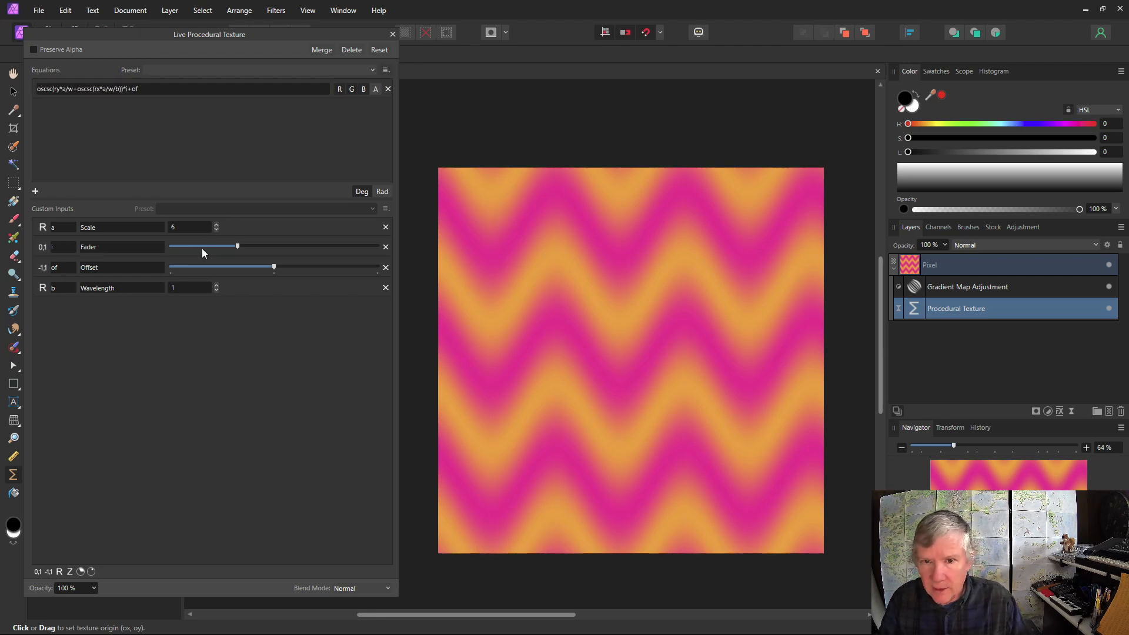
click(216, 285)
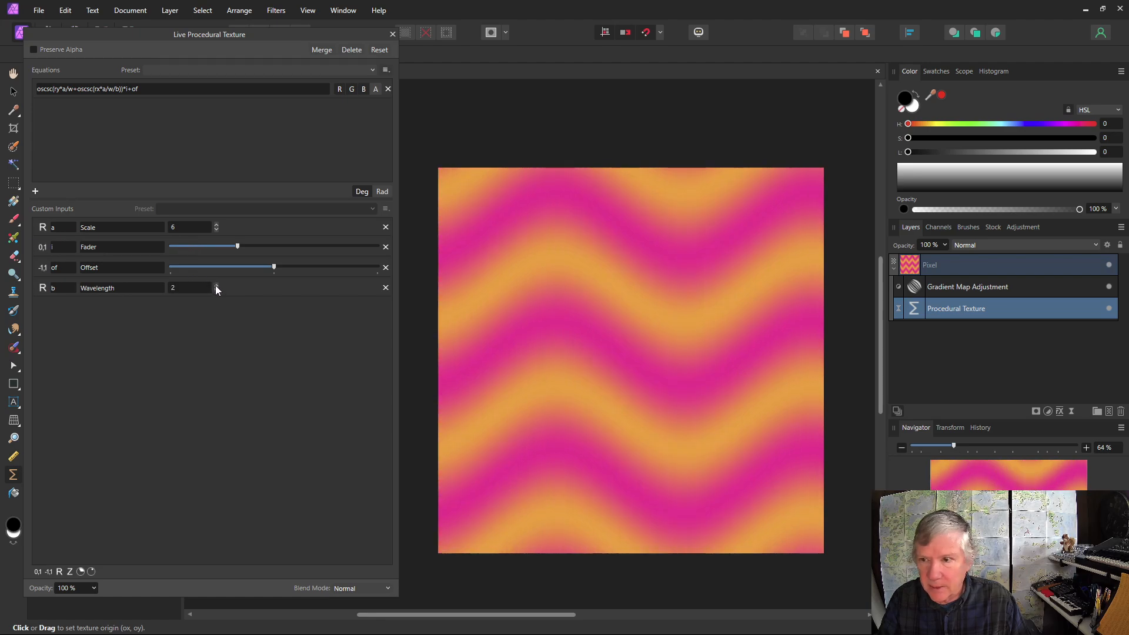
click(216, 285)
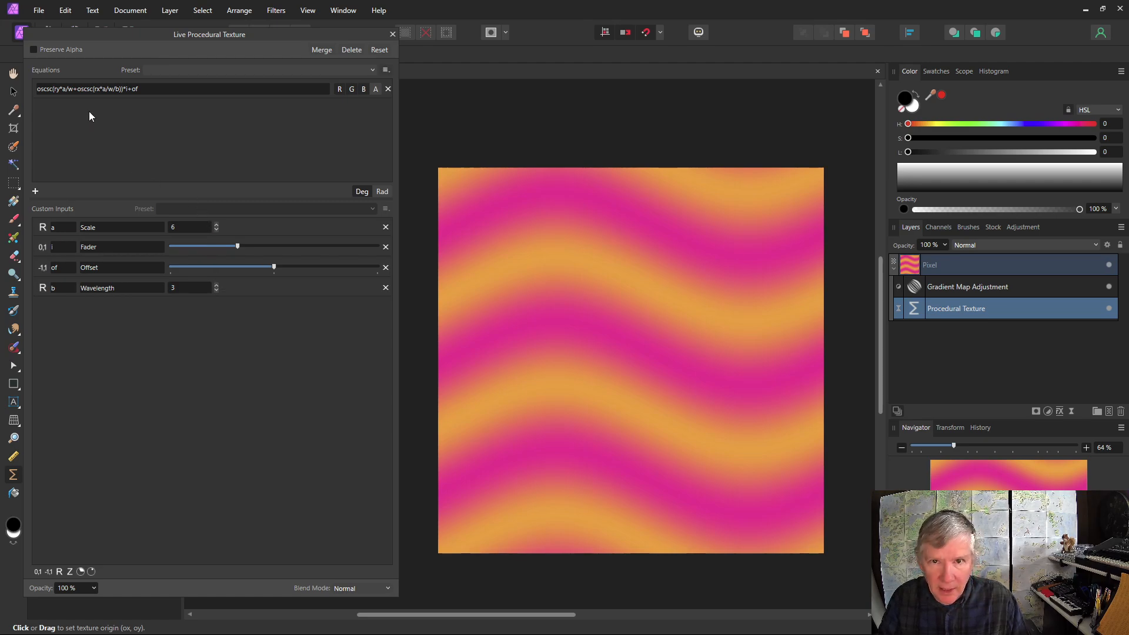
Multiply the inner oscsc term by c, making the equation oscsc(ry*a/w+c*oscsc(rx*a/w/b))*i+of
click(77, 89)
click(81, 89)
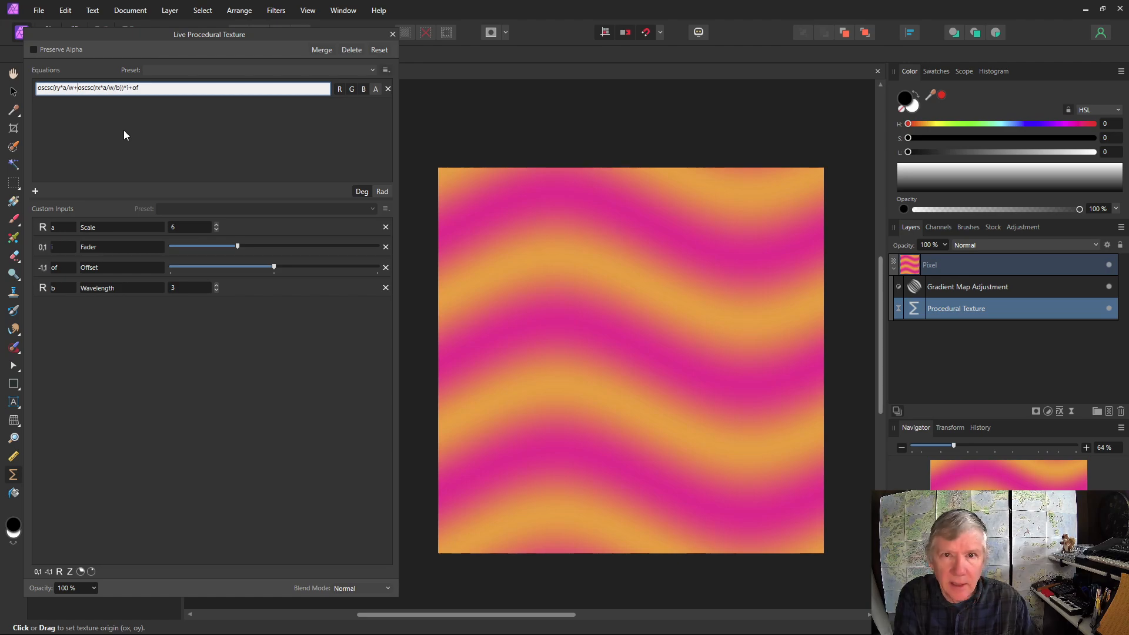
text(c*)
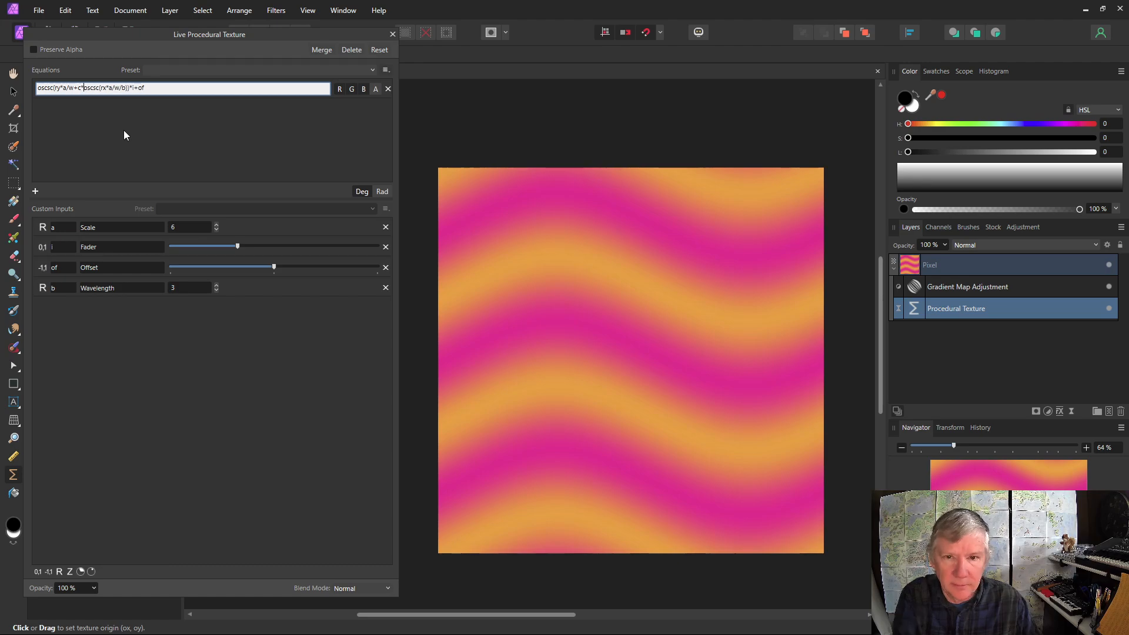
Add a real-number custom input c described as Amplitude
click(59, 572)
click(92, 308)
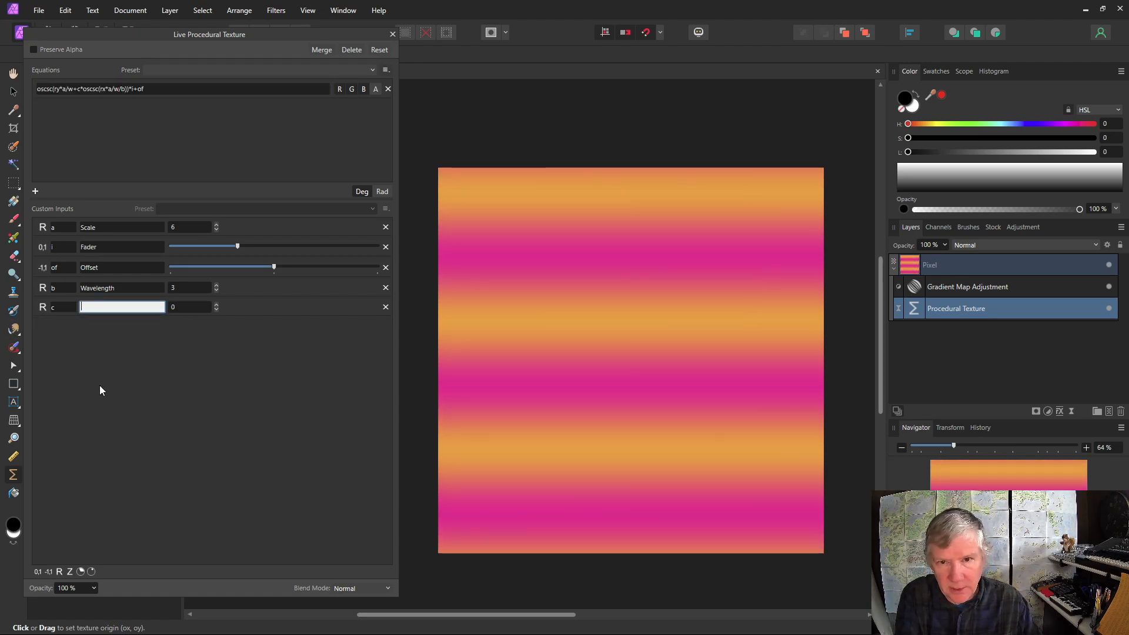
text(Ampli)
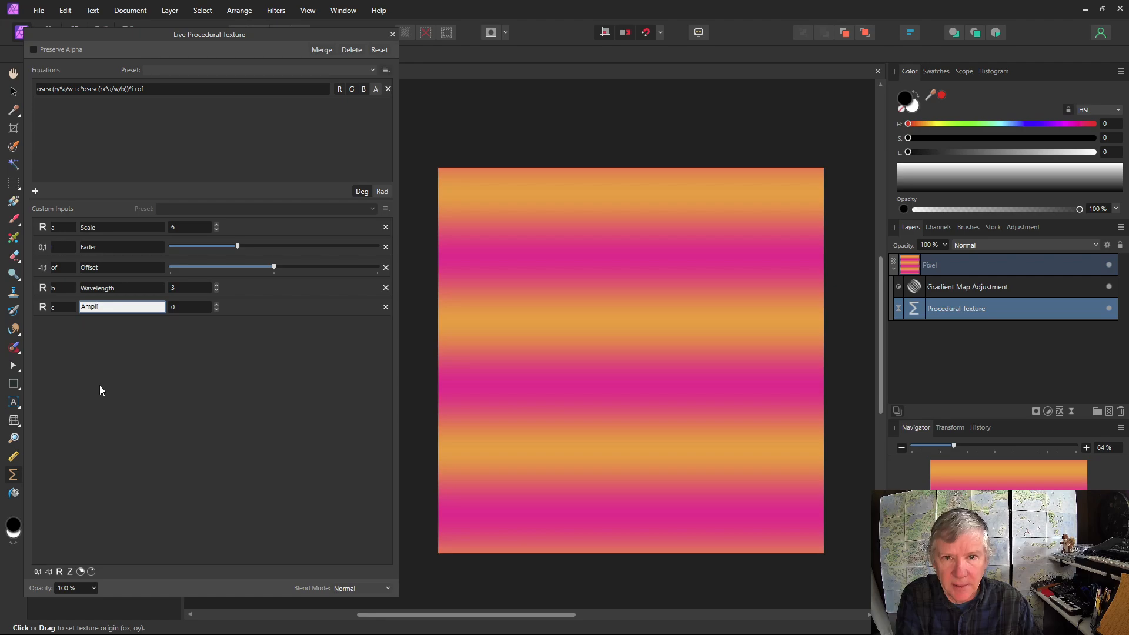
text(tude)
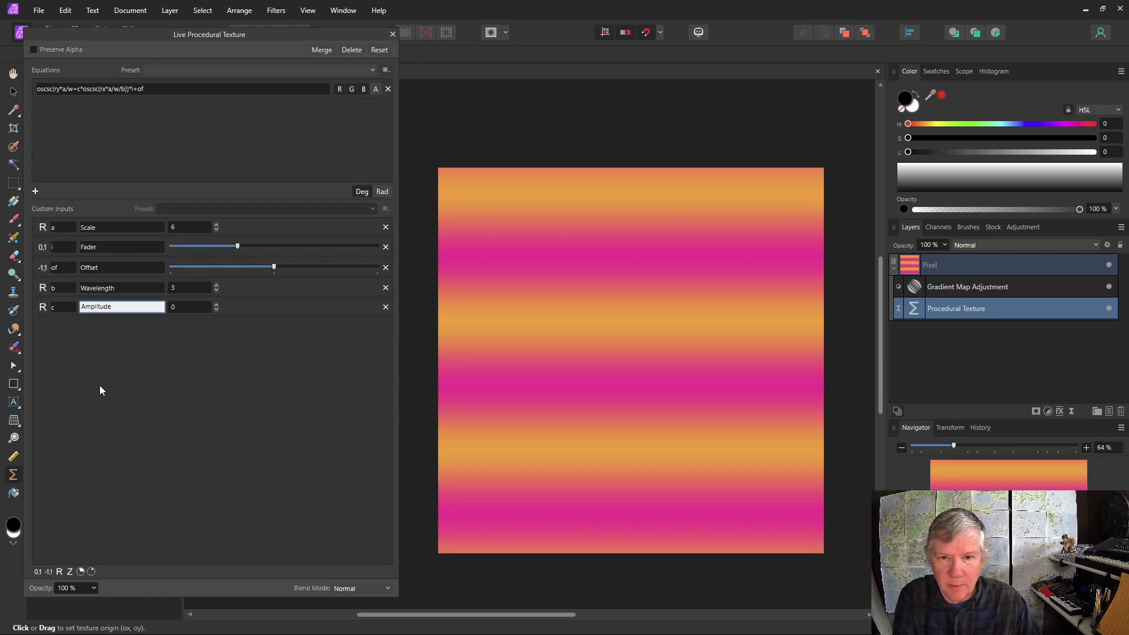
key(Return)
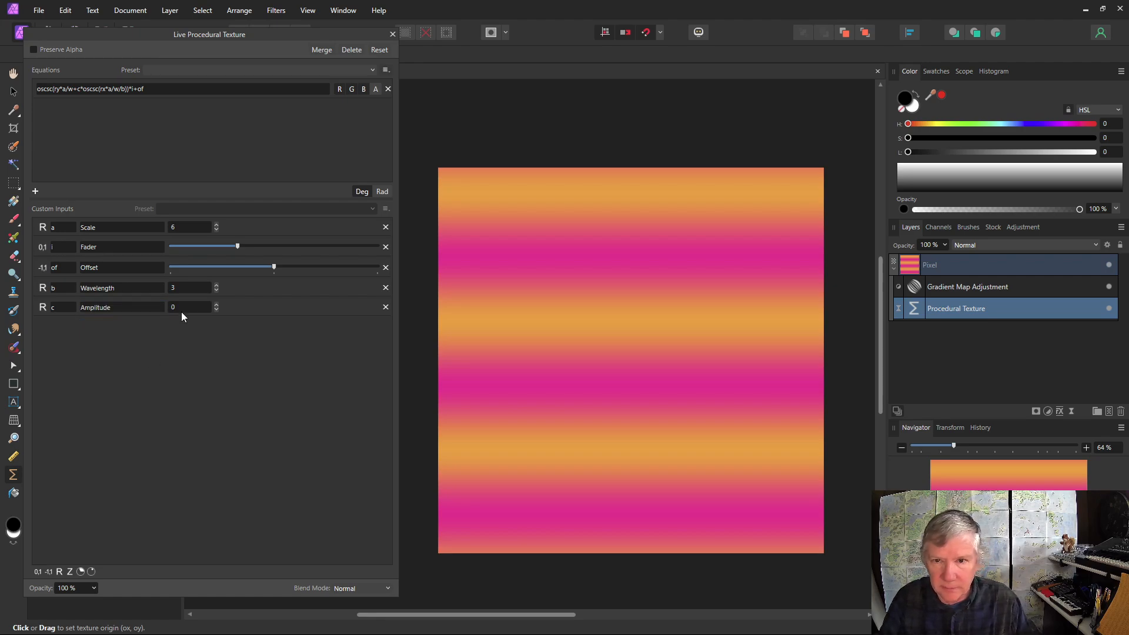
Raise the Amplitude input to 4, then bring it back down to 2
click(216, 305)
click(216, 305)
click(216, 304)
click(216, 305)
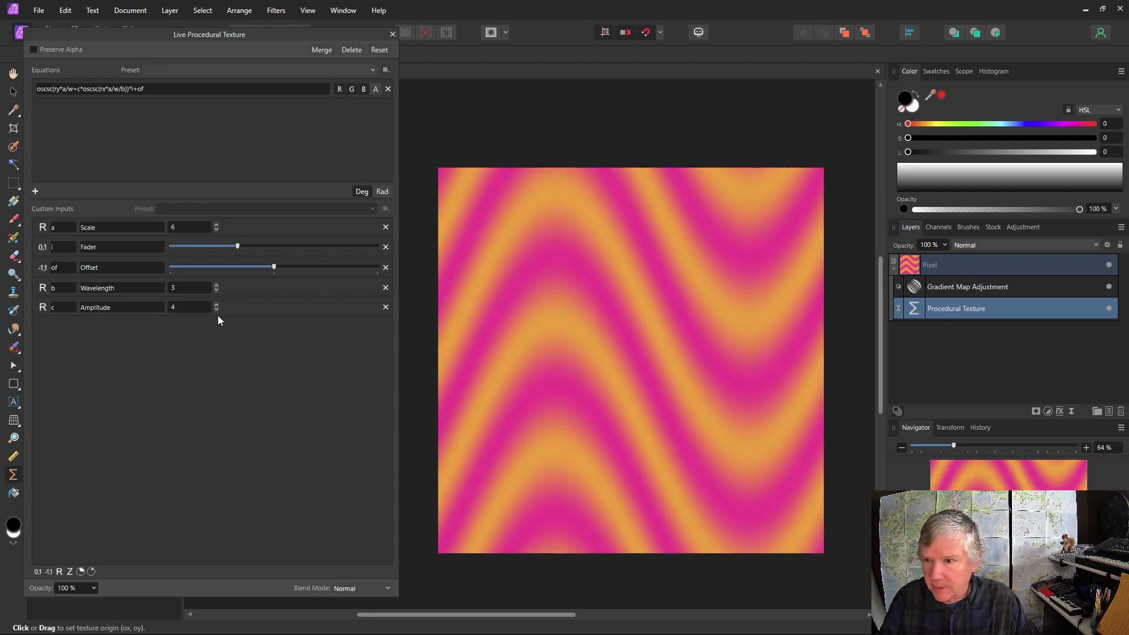
click(216, 310)
click(216, 310)
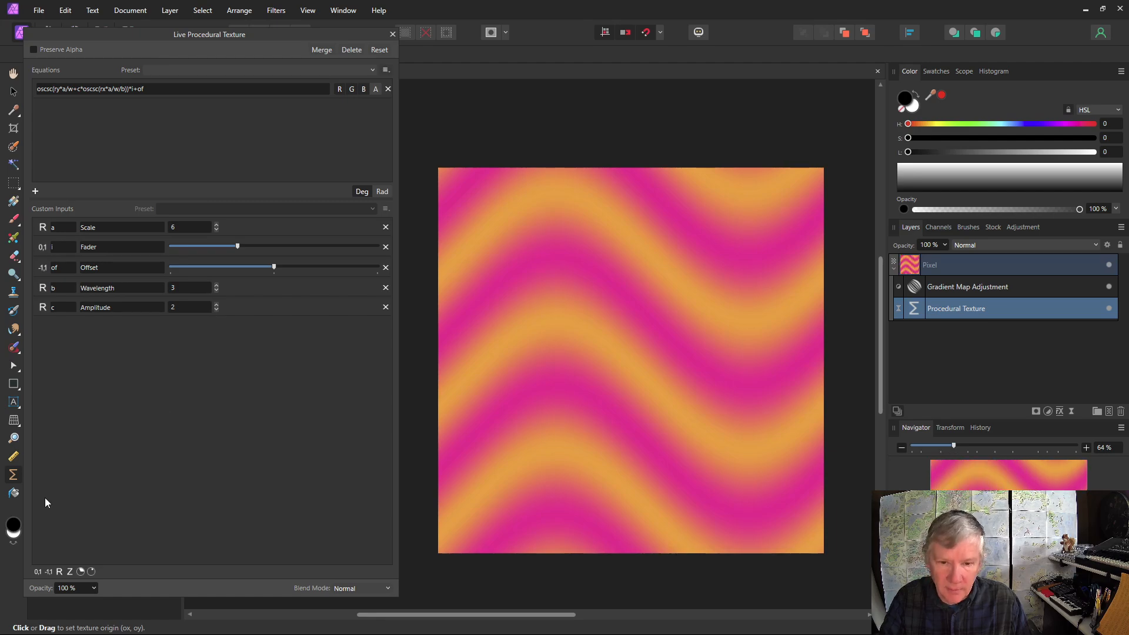
Add a 0 to 1 range custom input with the variable name i1 and the description Wave Height
click(39, 571)
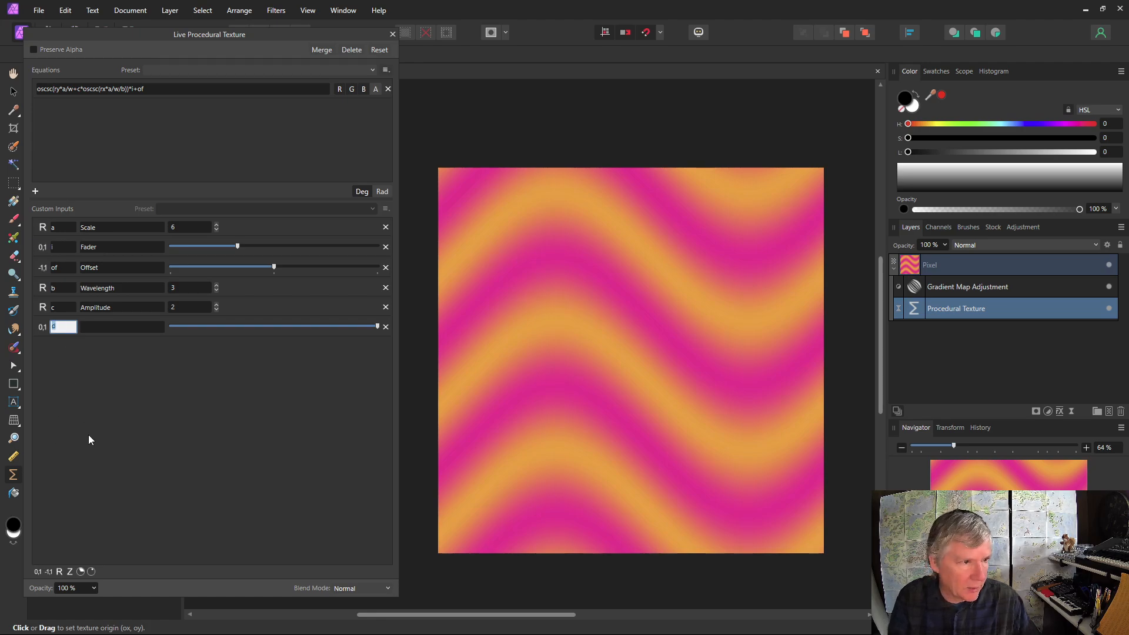
key(BackSpace)
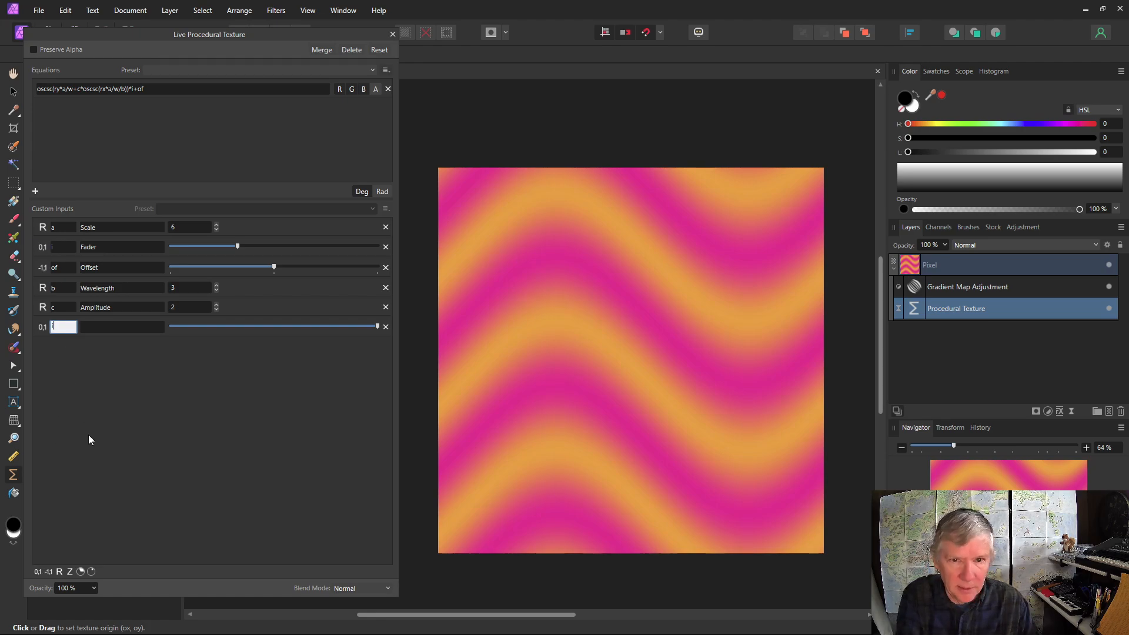
text(i1)
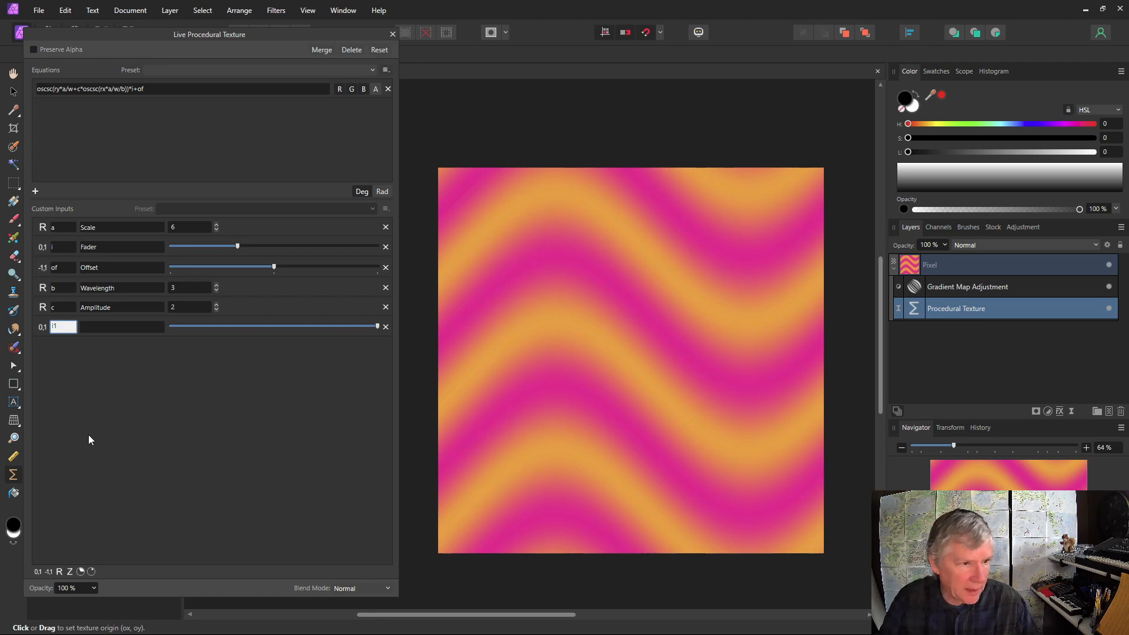
key(Tab)
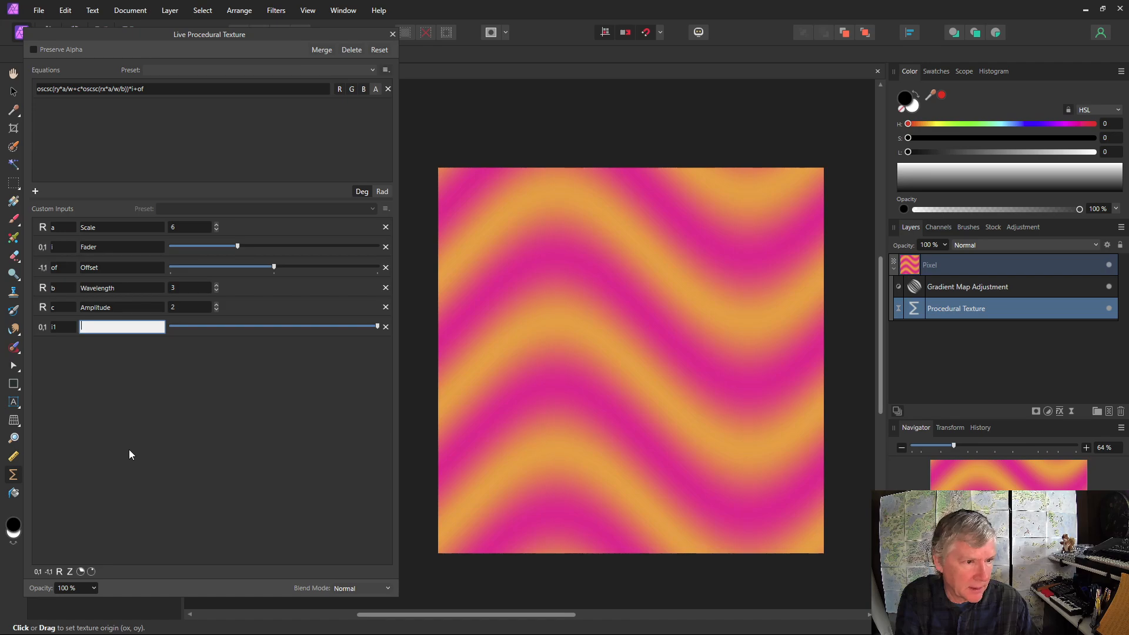
text(Wave)
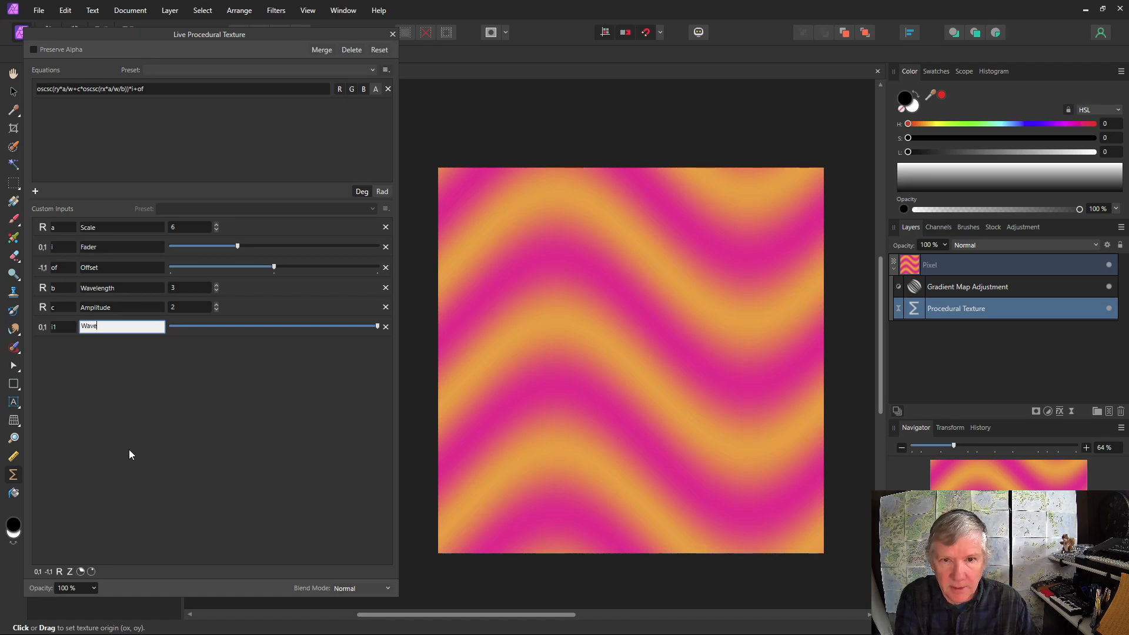
text( Heigth)
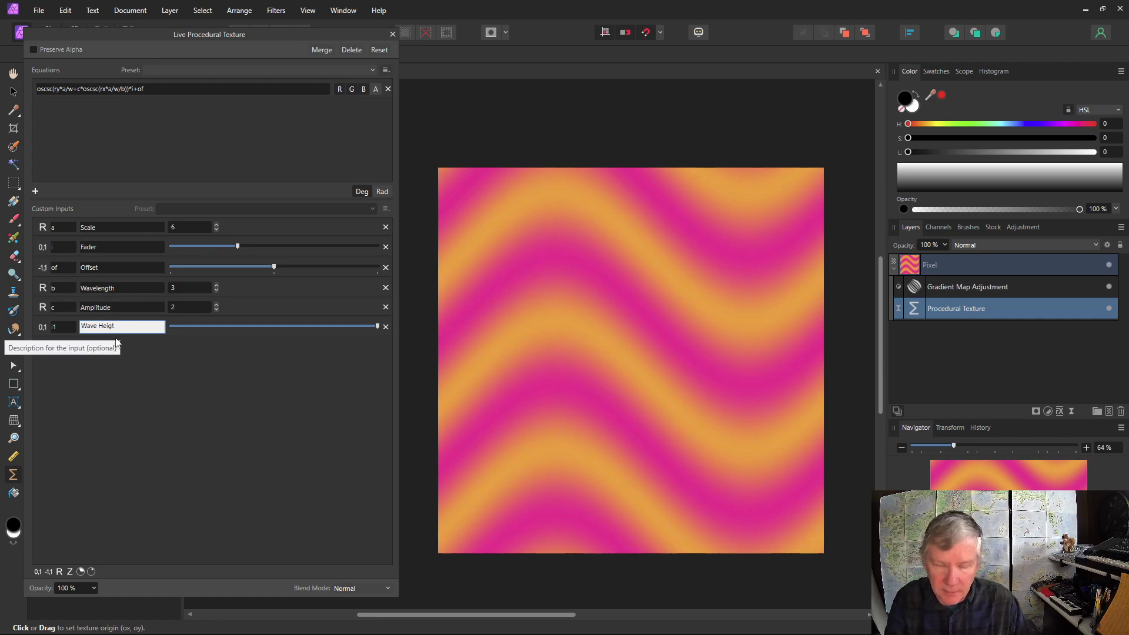
key(BackSpace)
text(ht)
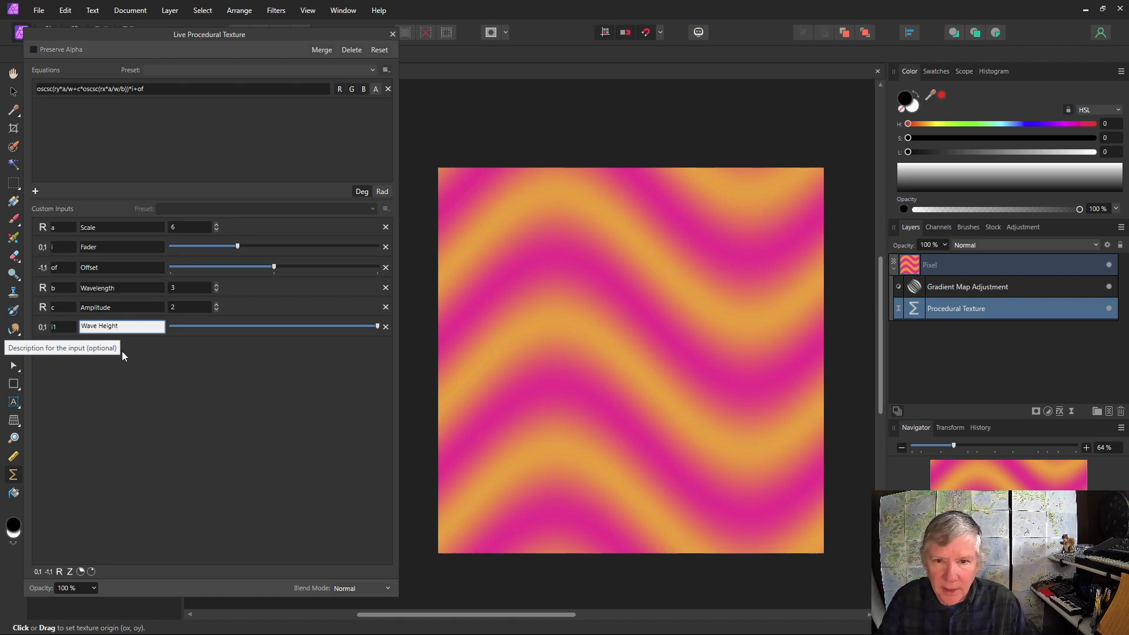
key(Return)
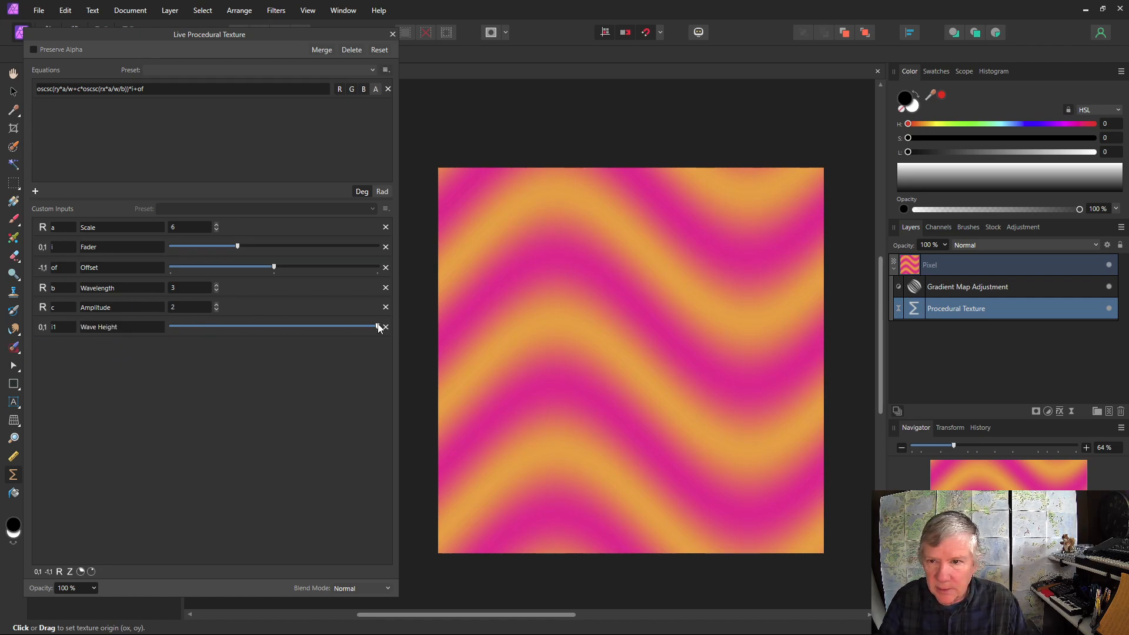
Multiply the inner wave term by i1, making the equation oscsc(ry*a/w+i1*c*oscsc(rx*a/w/b))*i+of
click(78, 87)
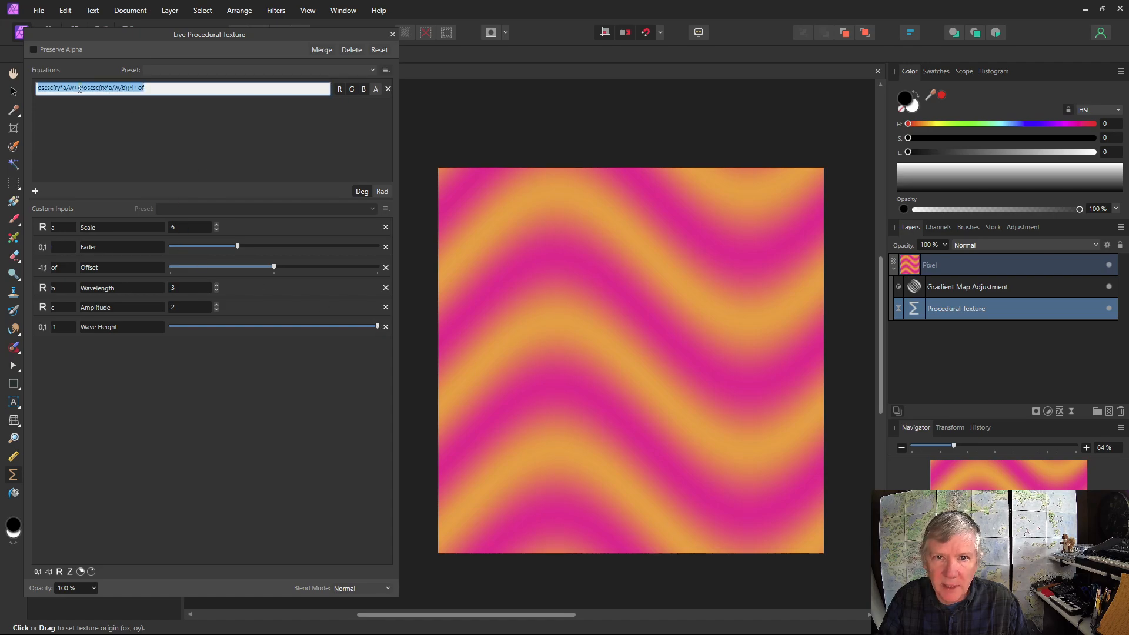
click(79, 88)
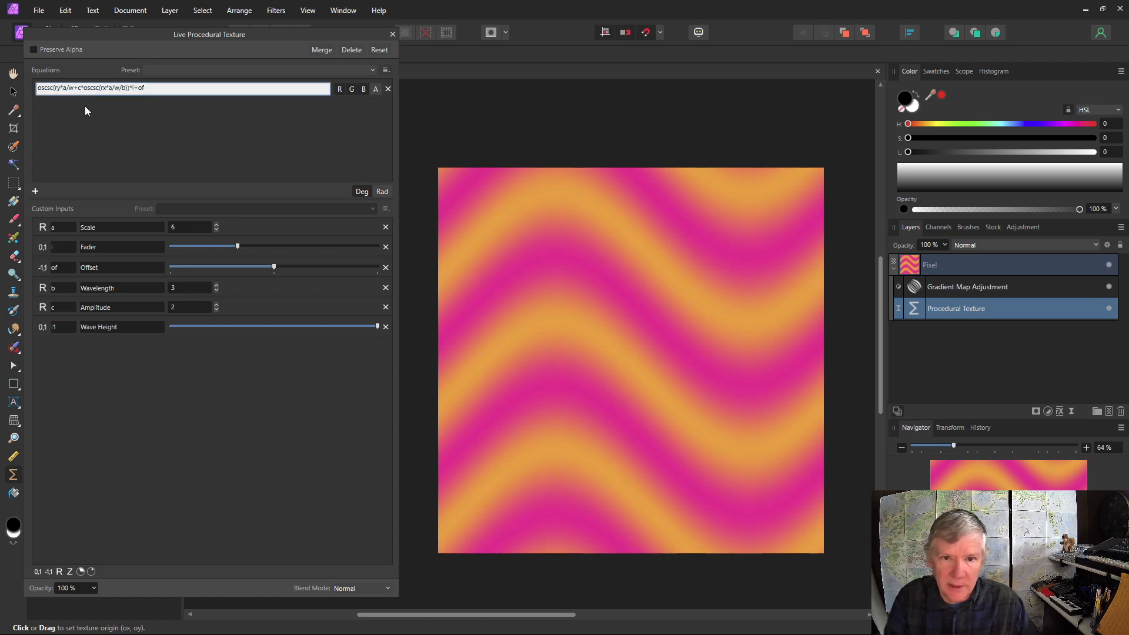
text(i1*)
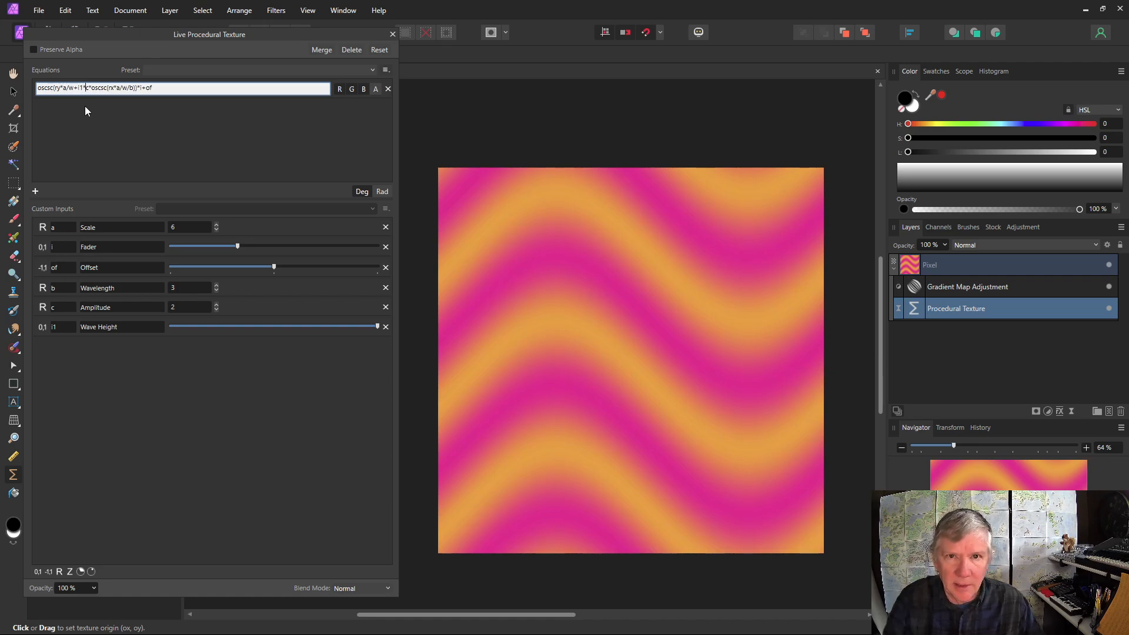
key(Return)
Lower Wave Height to about half and, with Scale set to 1, reposition the texture origin on the canvas
drag(378, 326, 274, 348)
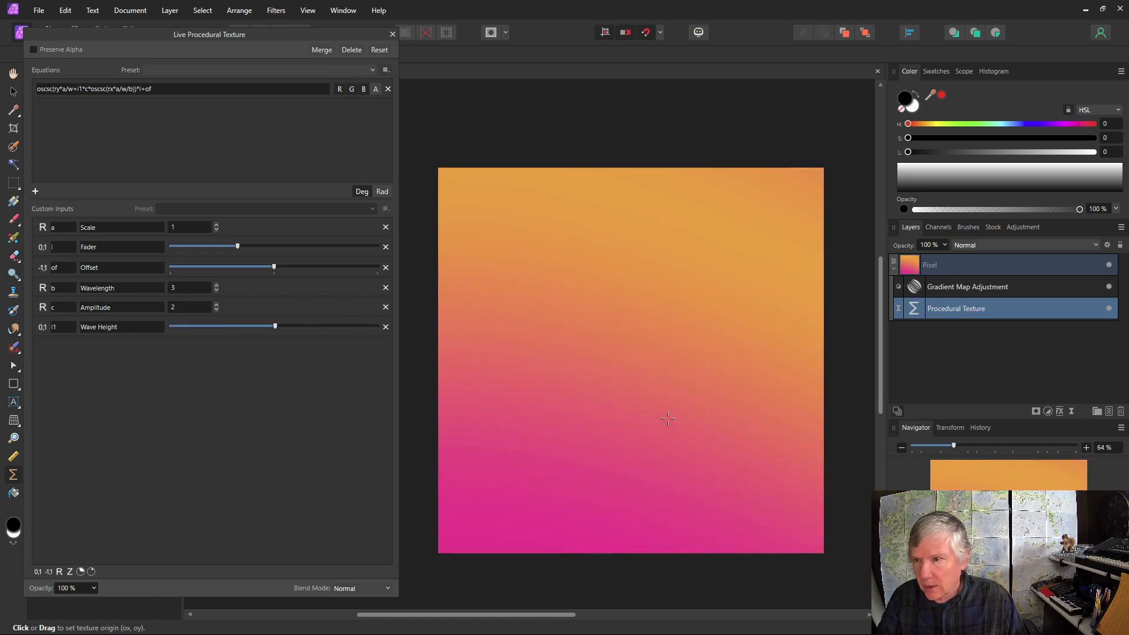
drag(447, 194, 641, 434)
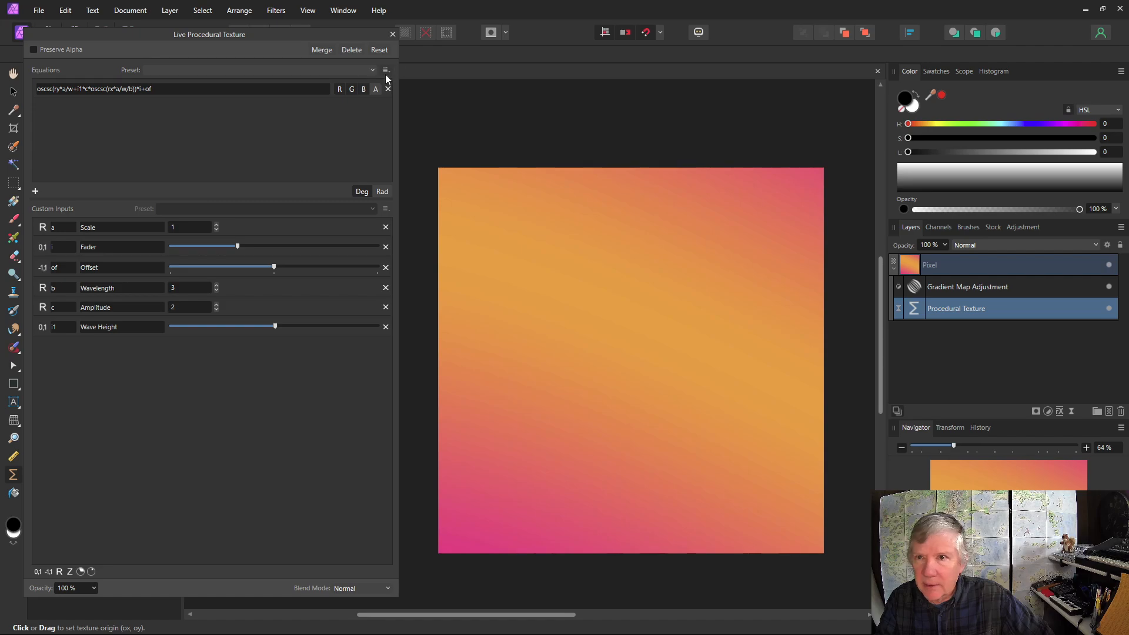
Check the existing gradient map preset names and save the current Gradient Map adjustment as a preset named G8
double_click(916, 288)
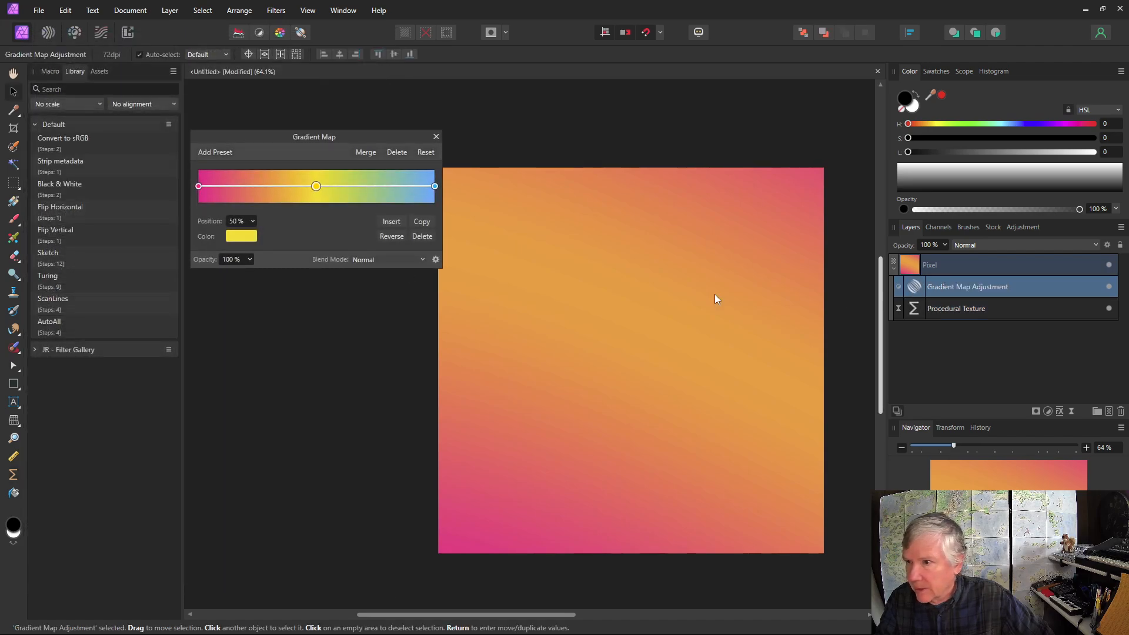
click(219, 153)
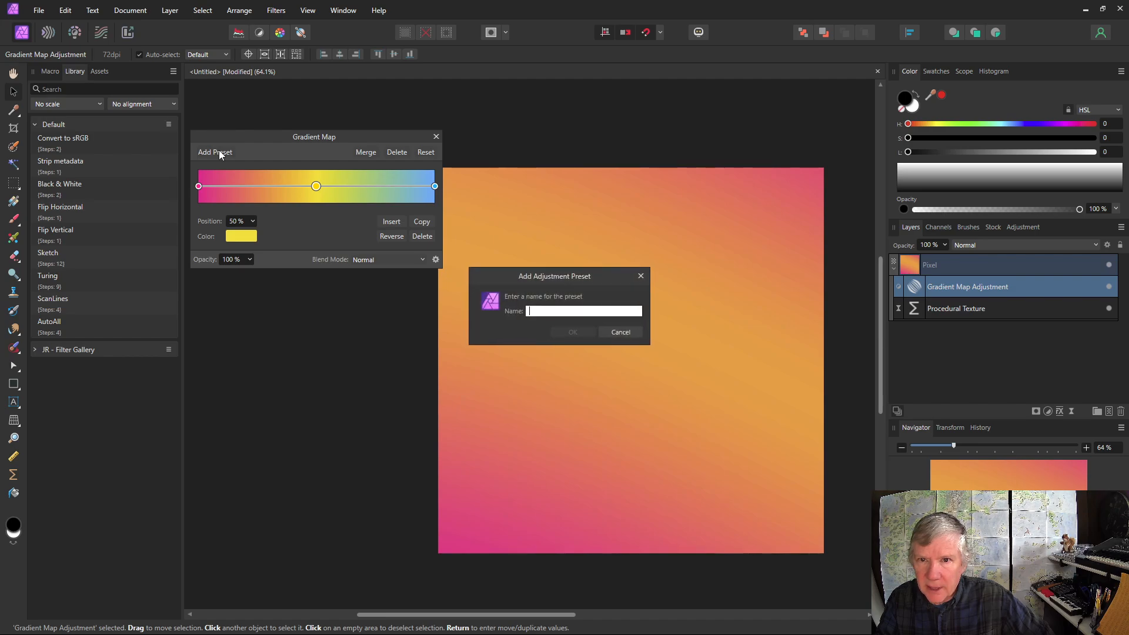
click(641, 276)
click(1017, 227)
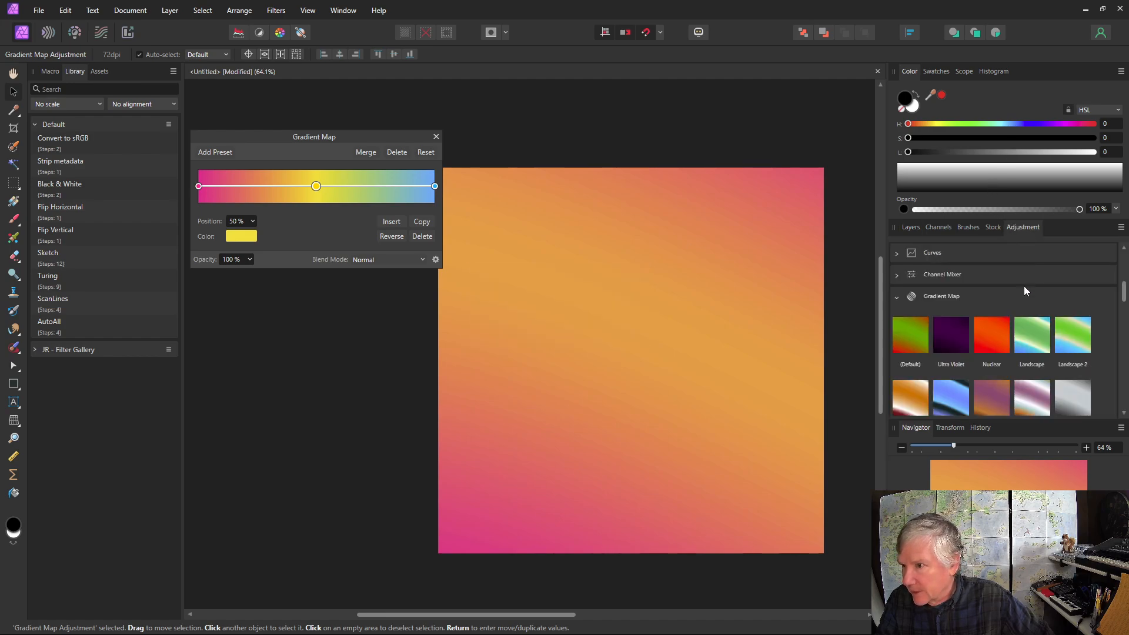
scroll(1043, 359, down, 5)
scroll(1043, 335, down, 5)
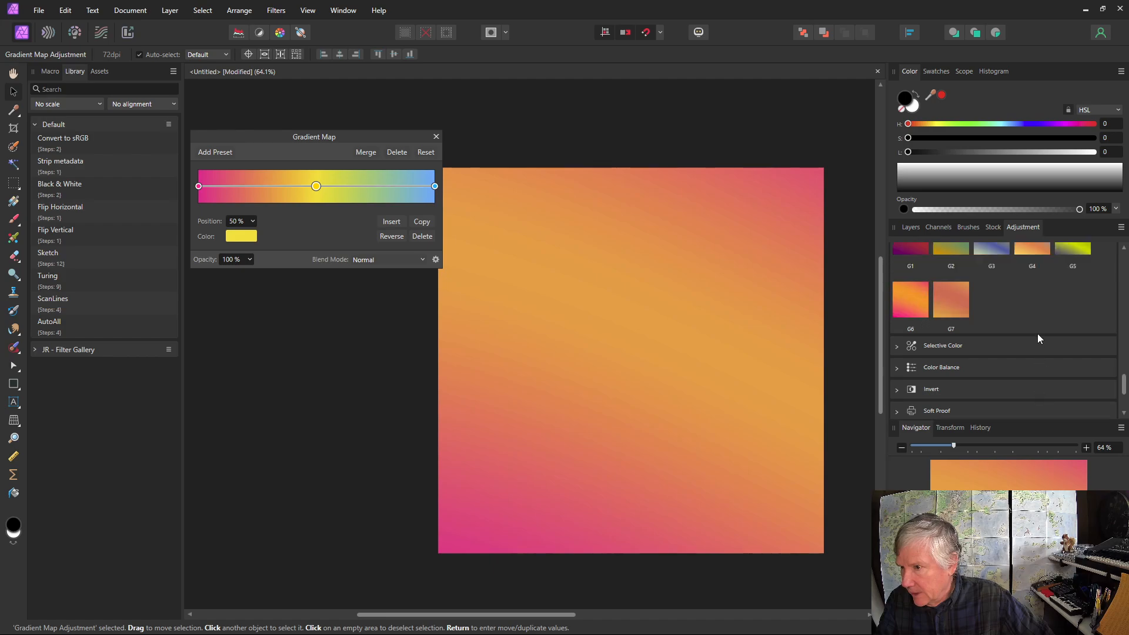
scroll(1029, 322, up, 2)
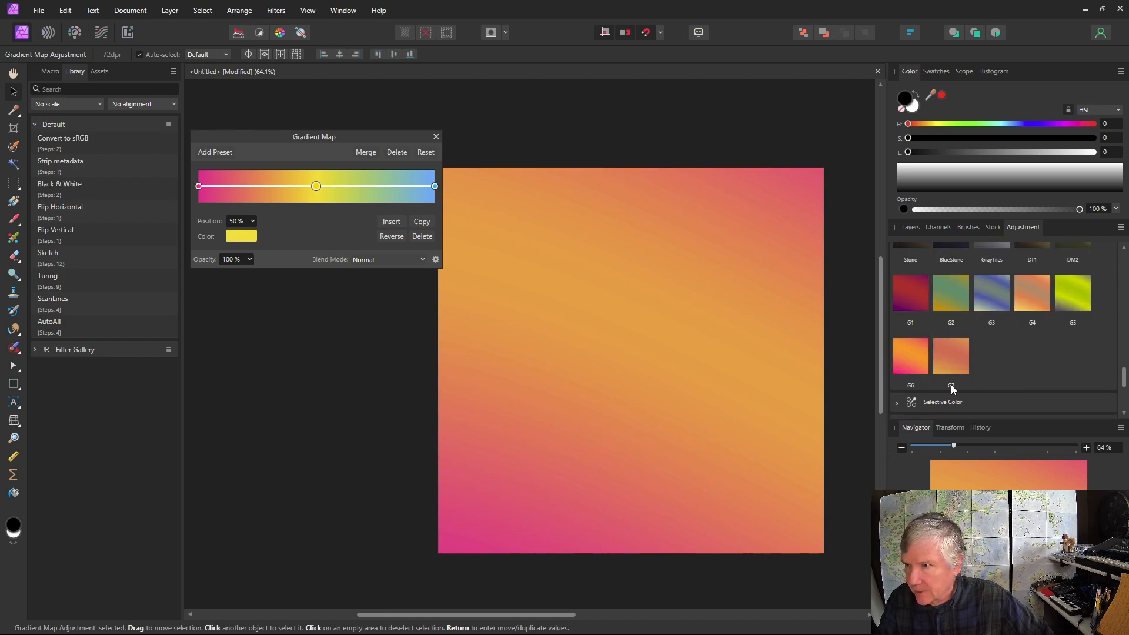
click(215, 152)
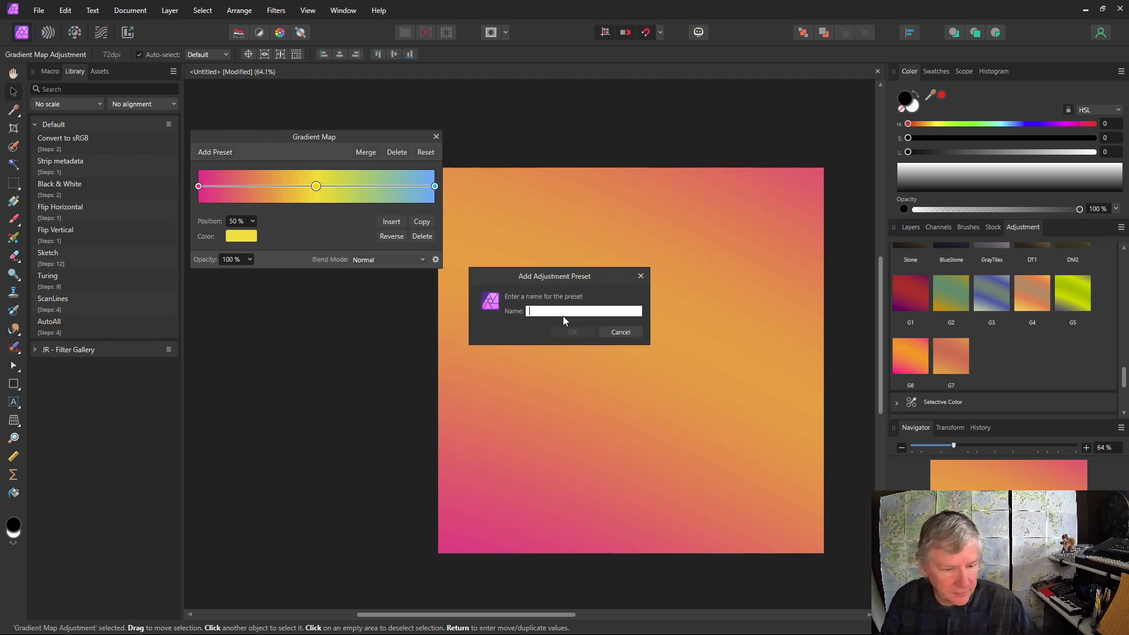
text(G8)
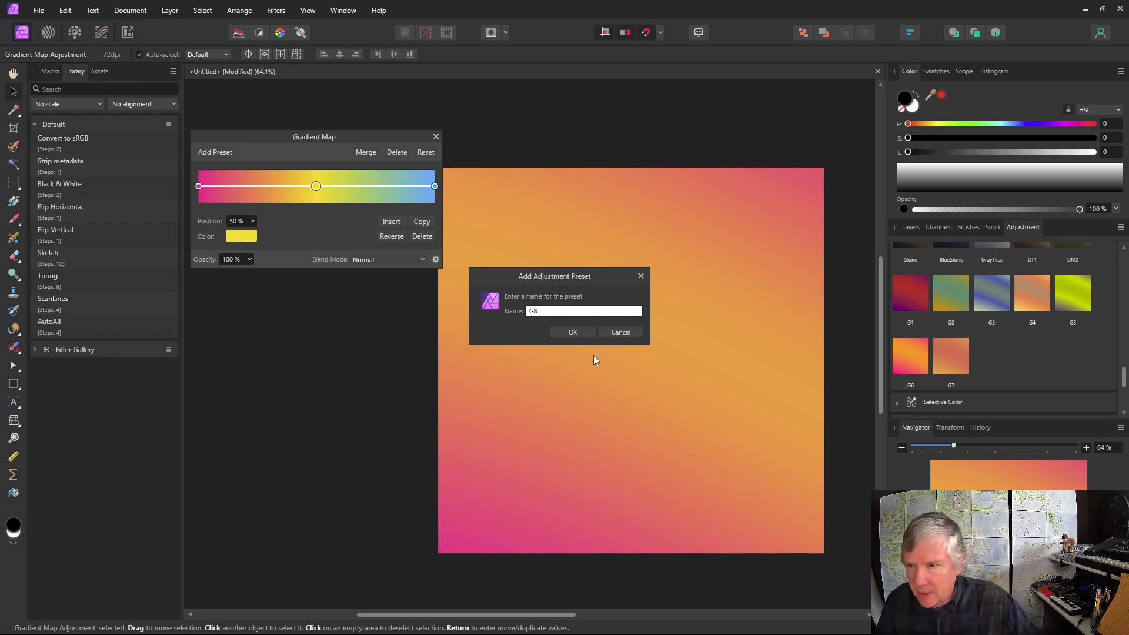
click(571, 333)
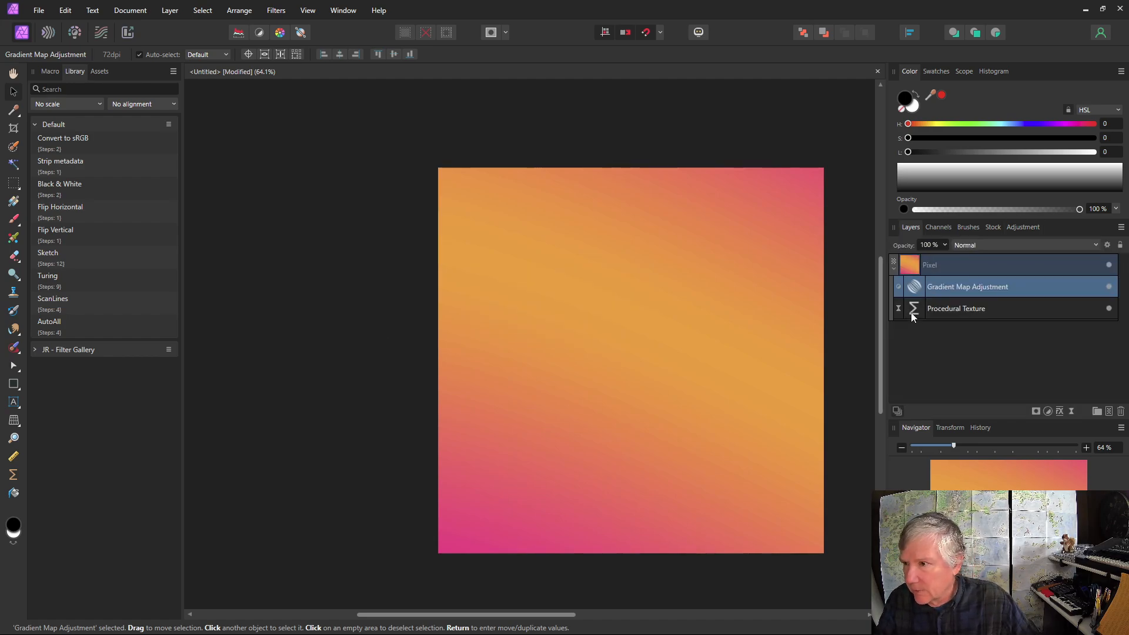
Save the procedural texture equation as a preset named Wave Gradient in the Gradients category
double_click(913, 310)
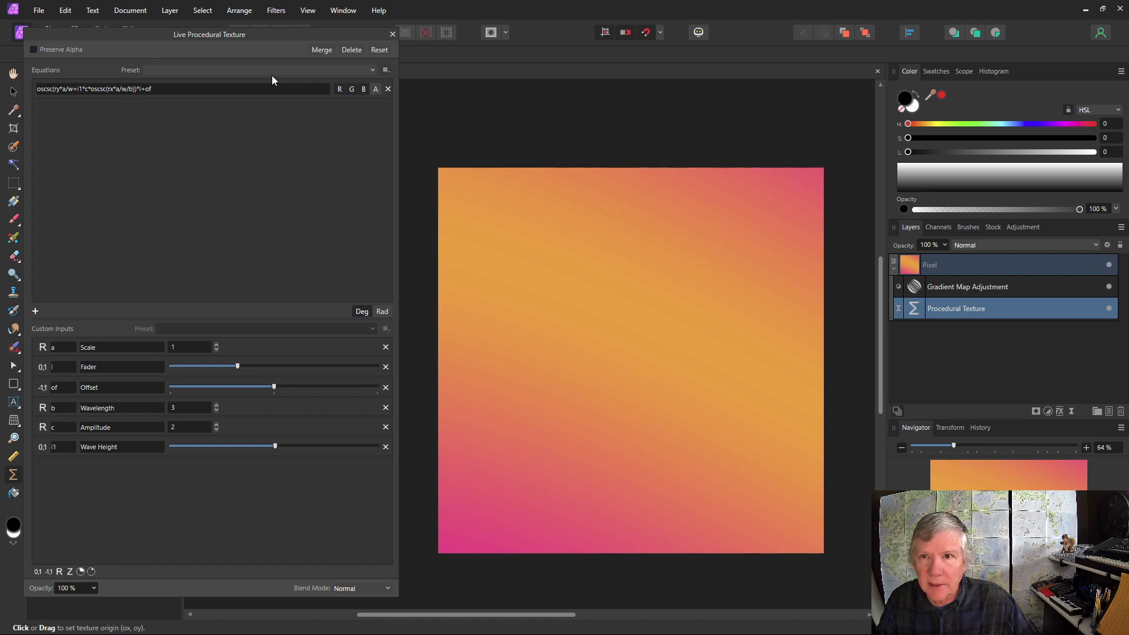
click(386, 70)
click(354, 84)
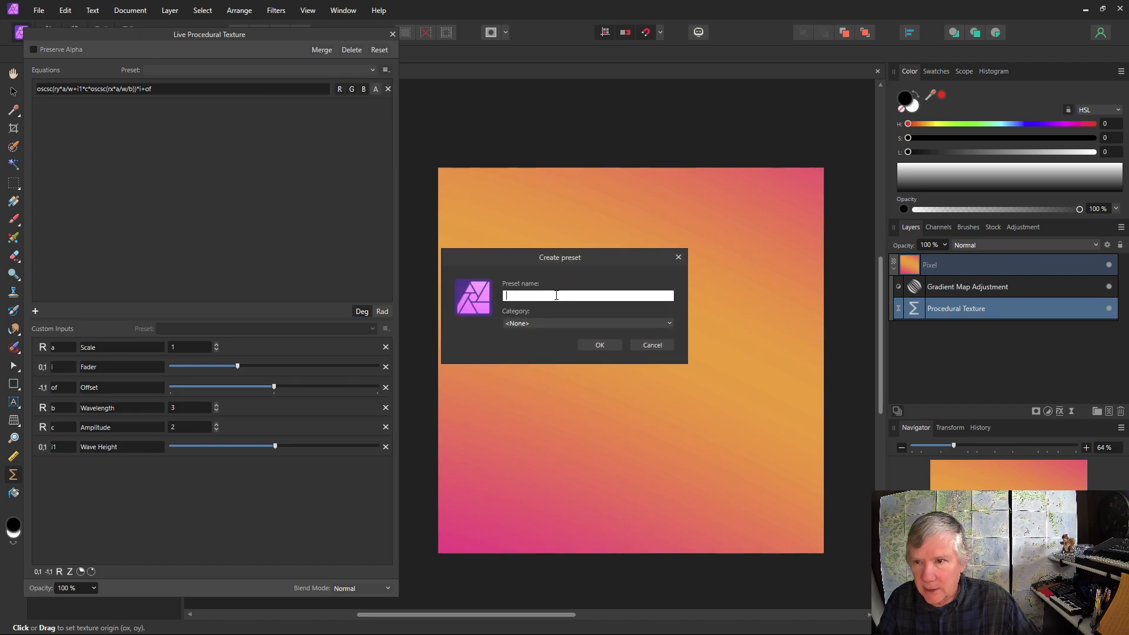
click(574, 323)
scroll(542, 532, down, 1)
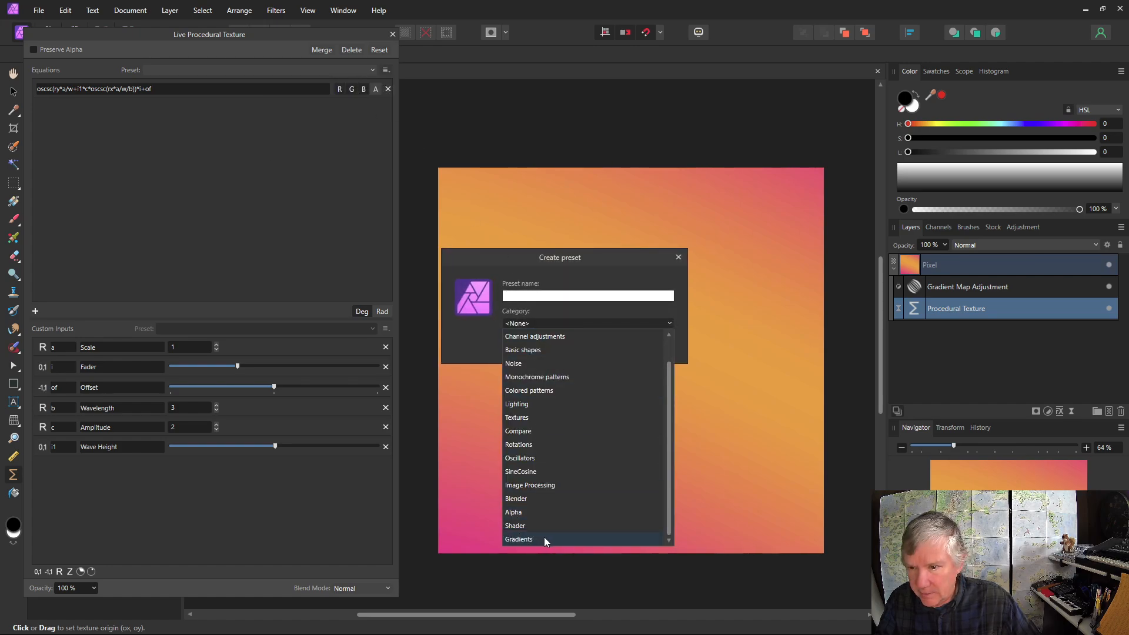
click(539, 534)
click(510, 297)
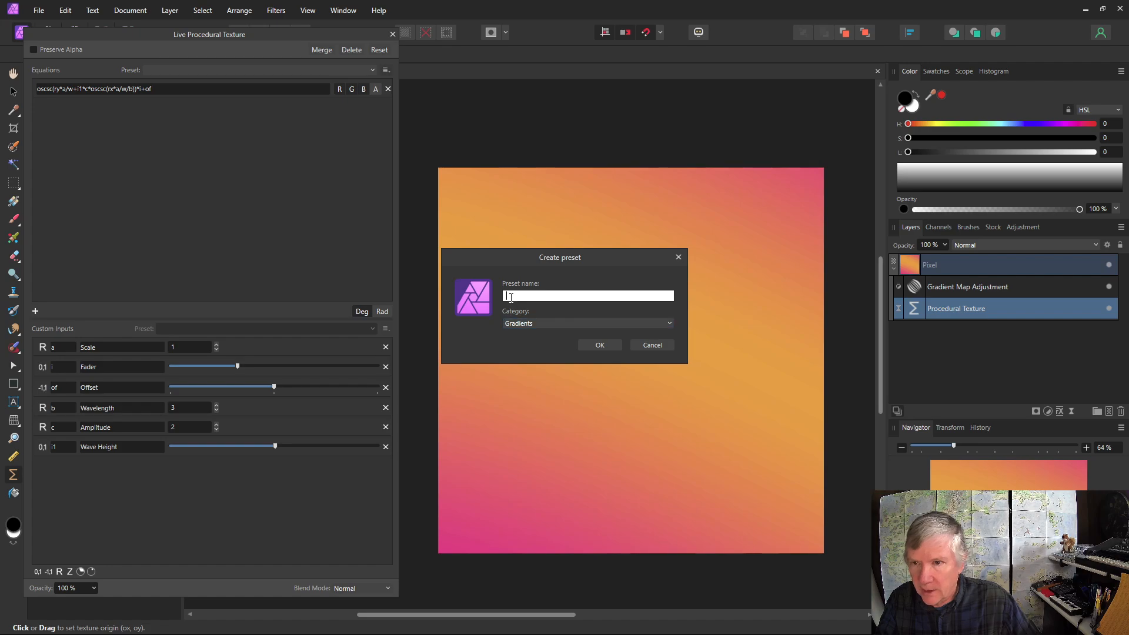
text(W)
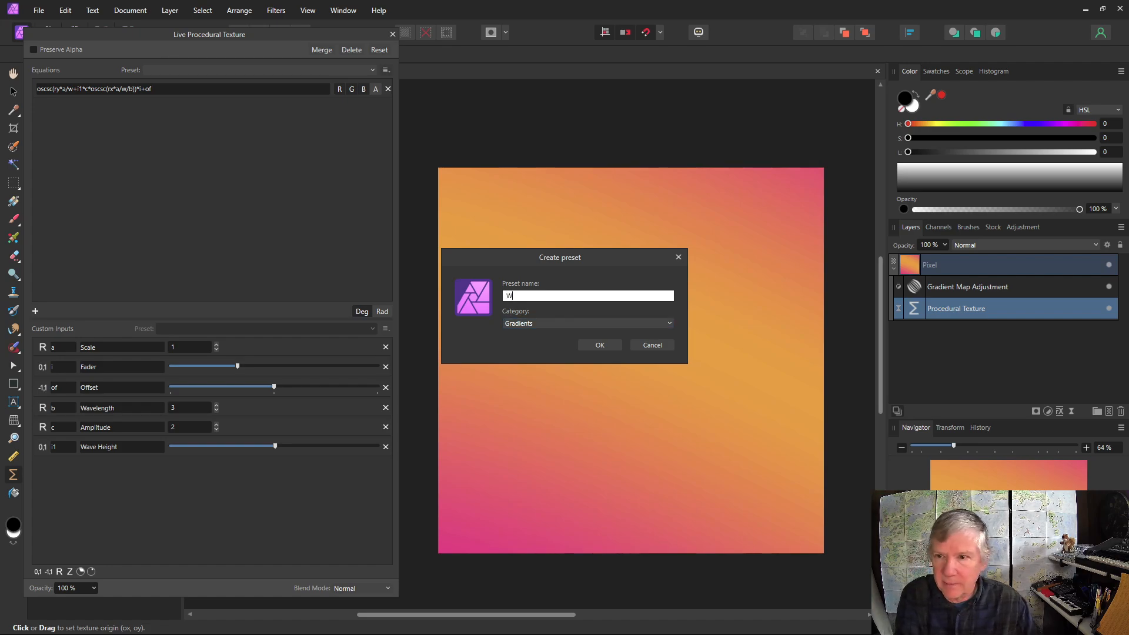
text(ave Gra)
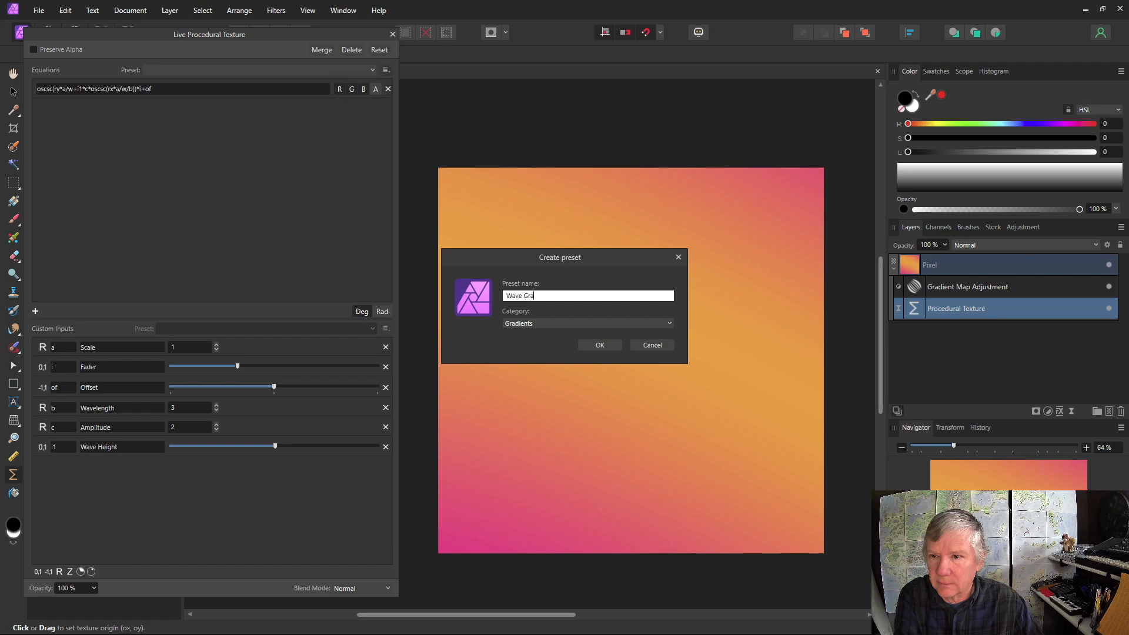
text(dient)
key(Return)
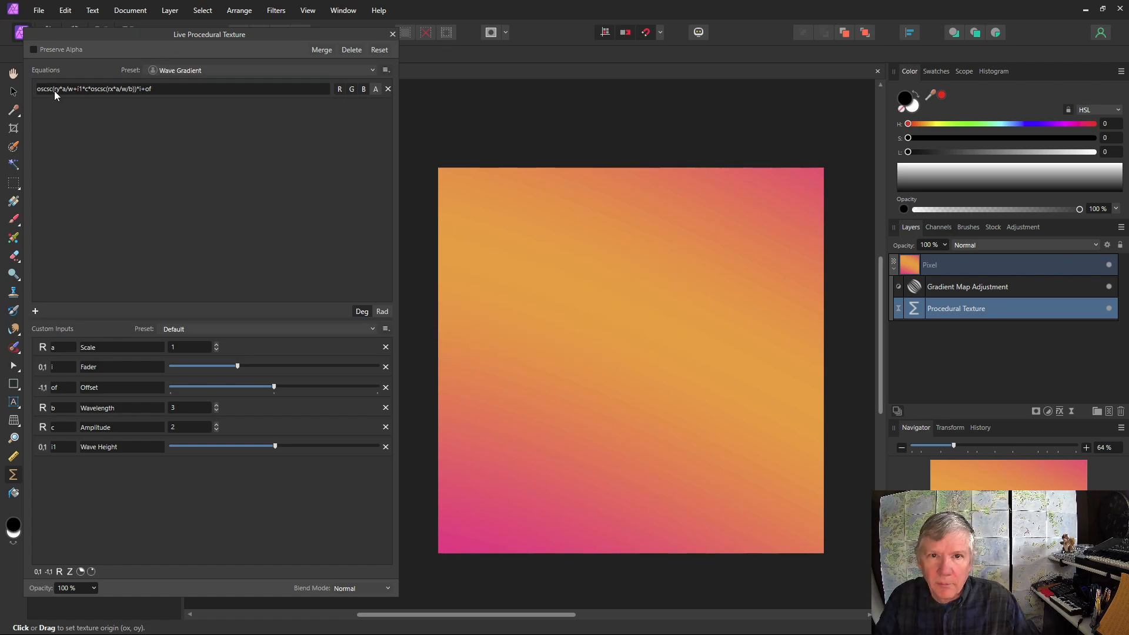
With Scale set to 6, change the inner oscsc function to osc, making the equation oscsc(ry*a/w+i1*c*osc(rx*a/w/b))*i+of
click(104, 91)
click(106, 90)
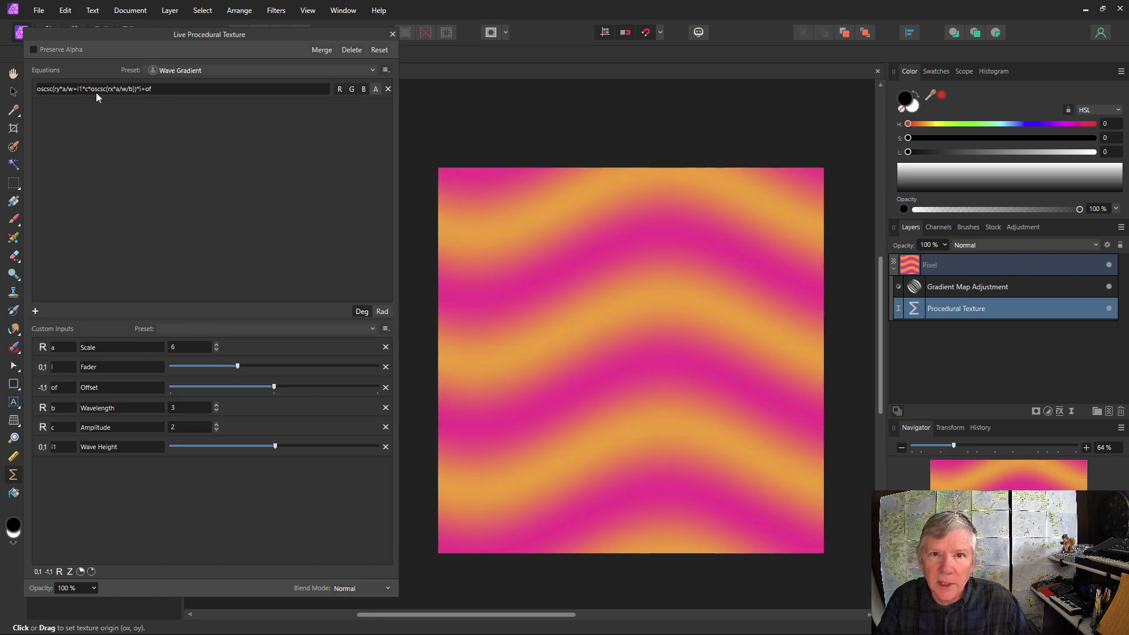
click(101, 90)
click(107, 88)
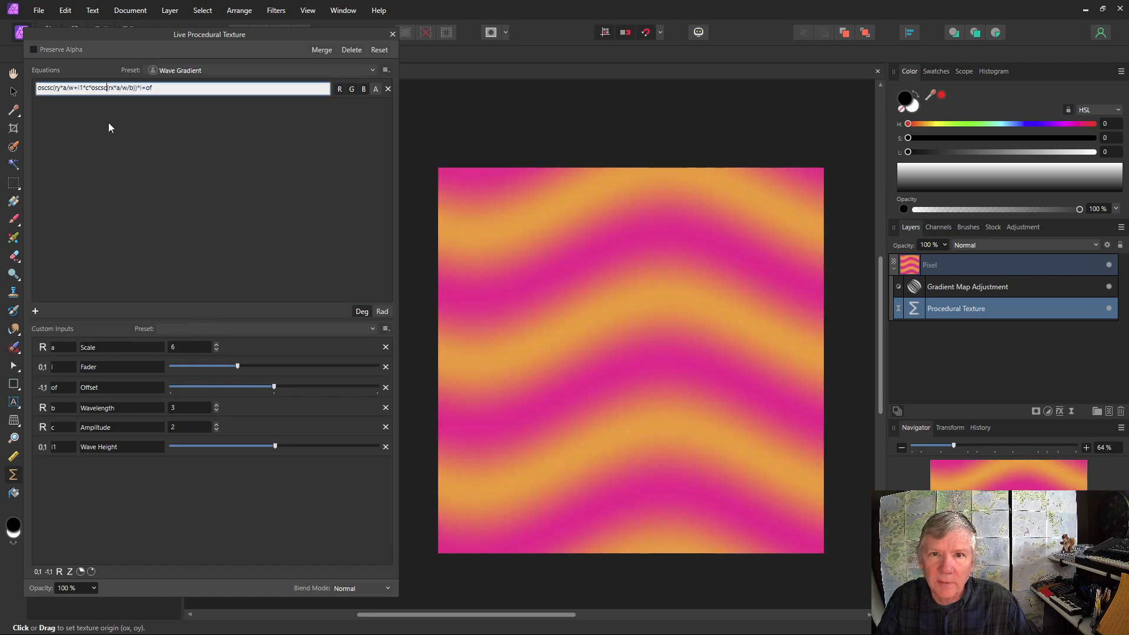
key(BackSpace)
key(BackSpace)
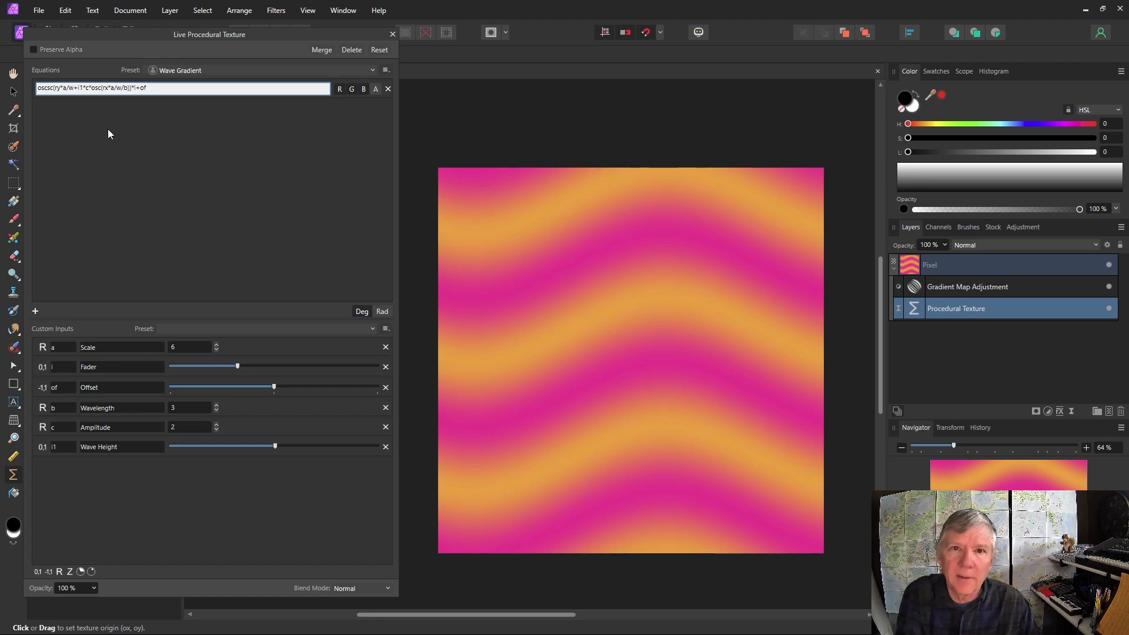
key(Return)
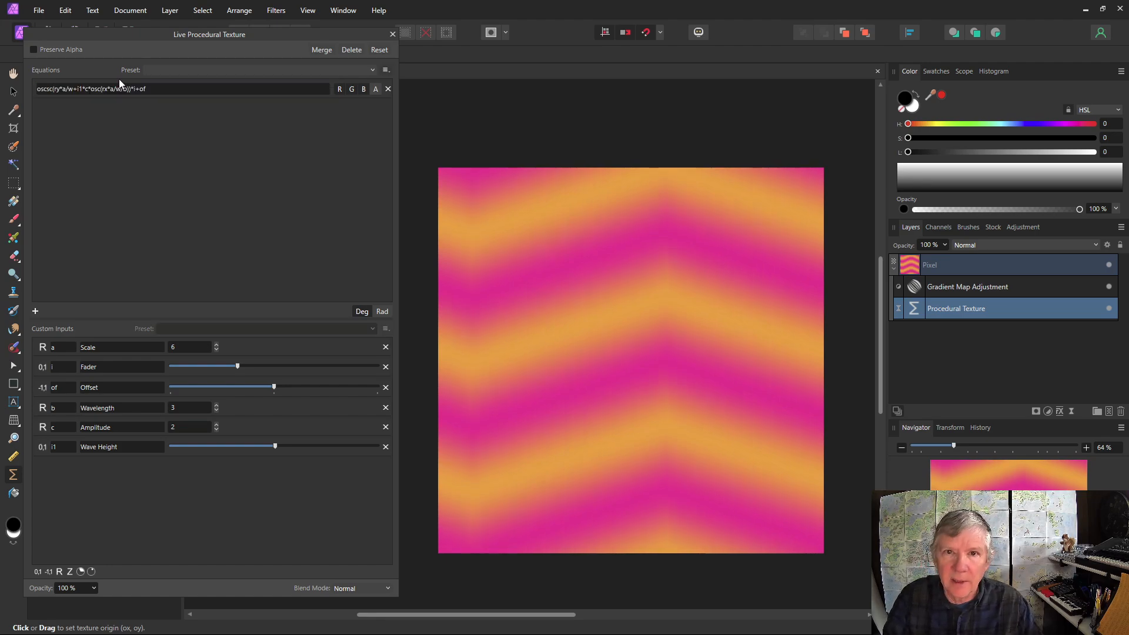
Change the inner osc function to oscrt, making the equation oscsc(ry*a/w+i1*c*oscrt(rx*a/w/b))*i+of
click(99, 93)
click(102, 89)
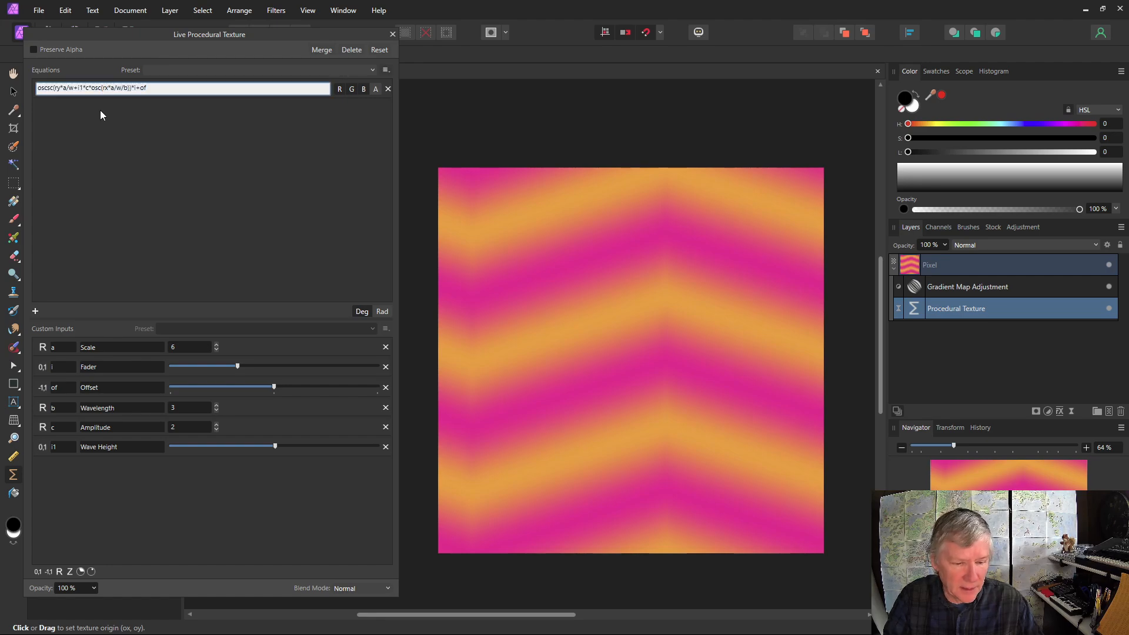
text(rt)
key(Return)
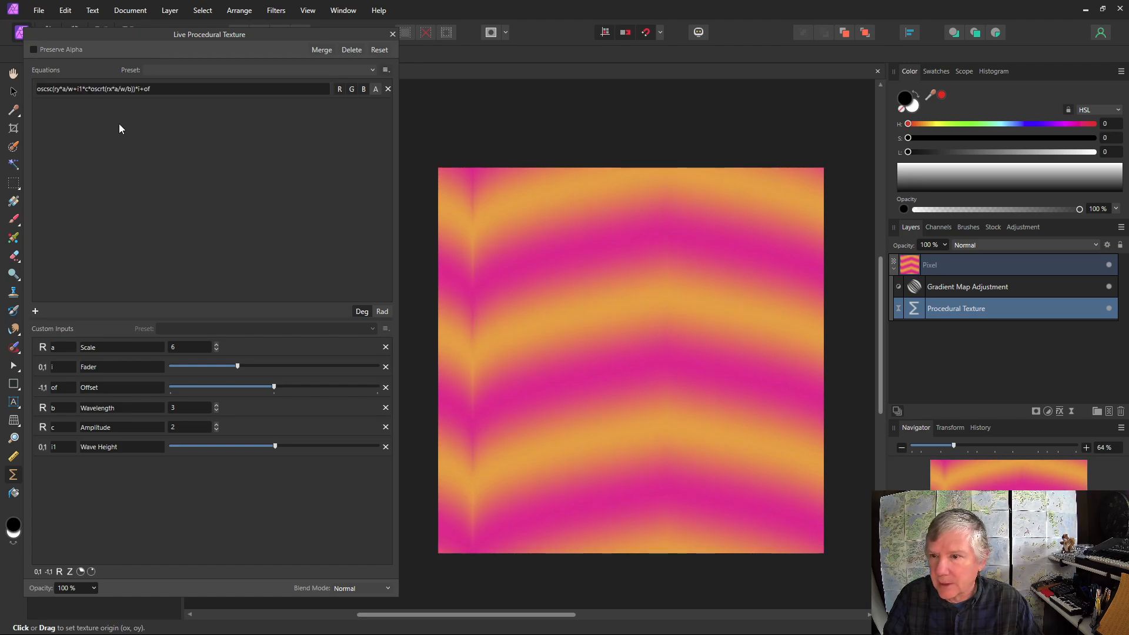
Set Wavelength to 1 and Scale to 3, and place the texture origin near the centre of the canvas
drag(612, 375, 781, 376)
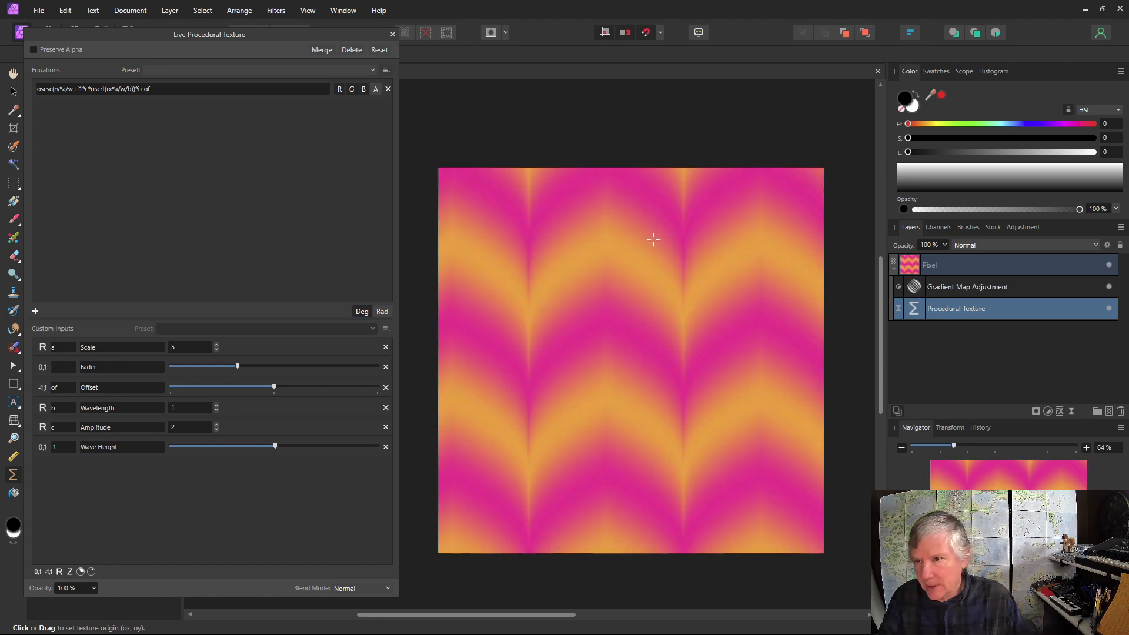
mouse_move(639, 319)
mouse_down()
mouse_move(520, 318)
mouse_move(411, 292)
mouse_move(509, 308)
mouse_move(574, 342)
mouse_move(627, 334)
mouse_up()
click(217, 350)
click(216, 350)
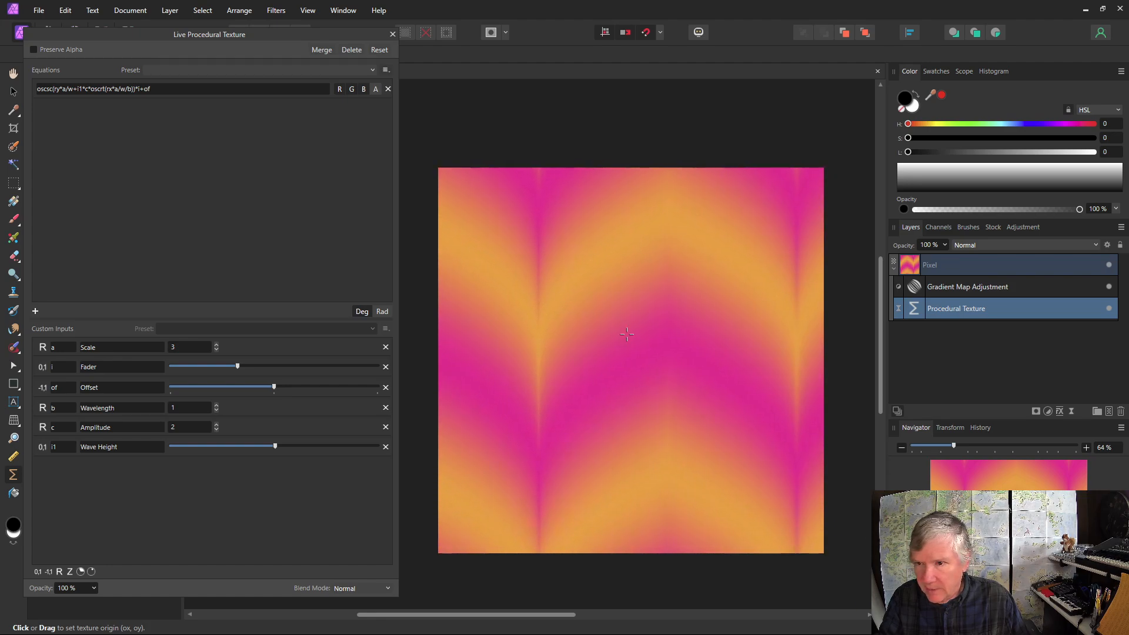
click(627, 335)
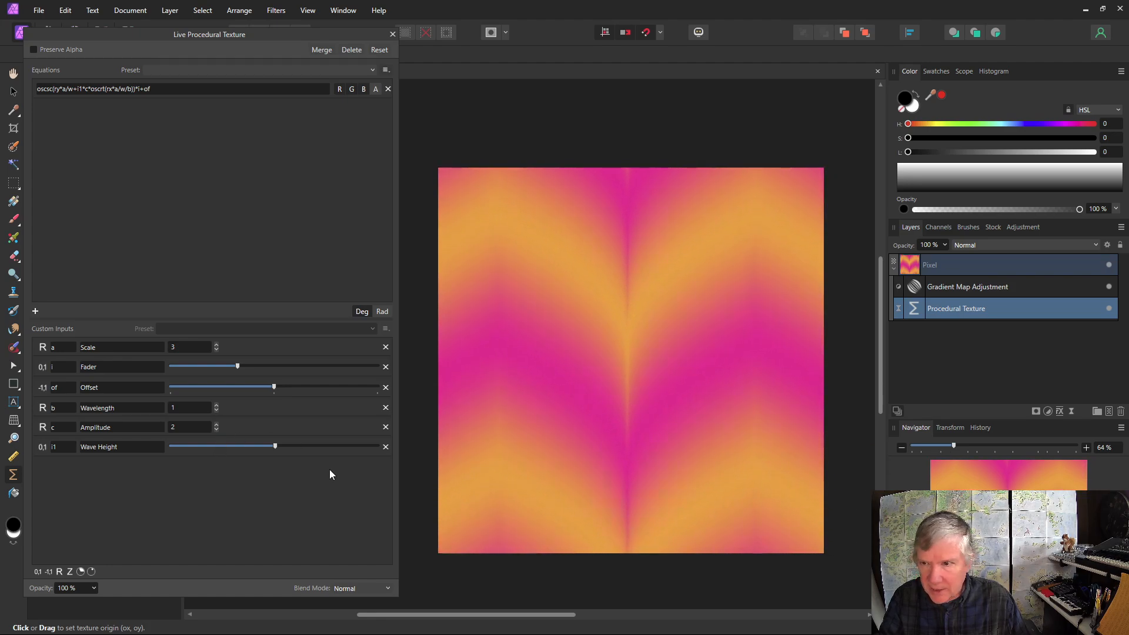